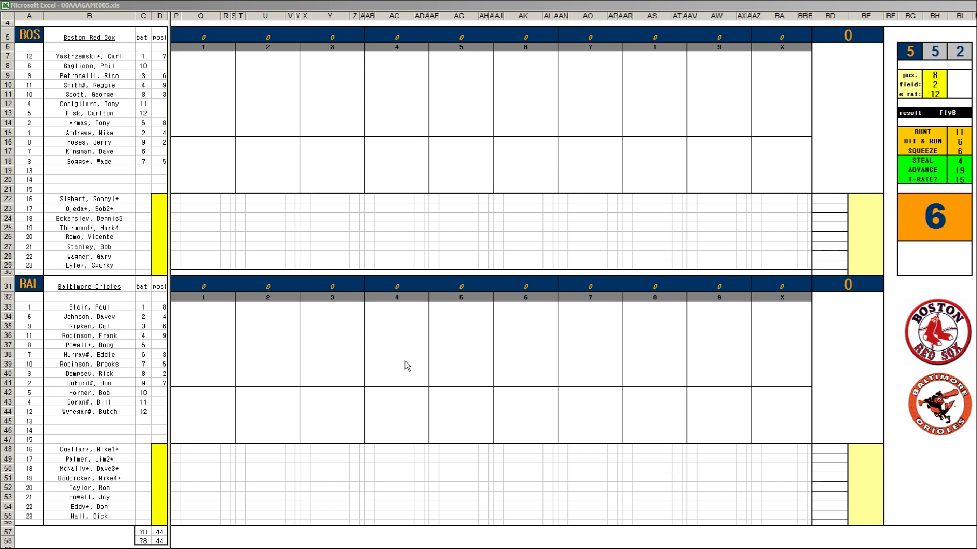
- Bring the 00AAAGAME005 scoresheet window back to the front
{"action": "key", "text": "alt+Tab"}
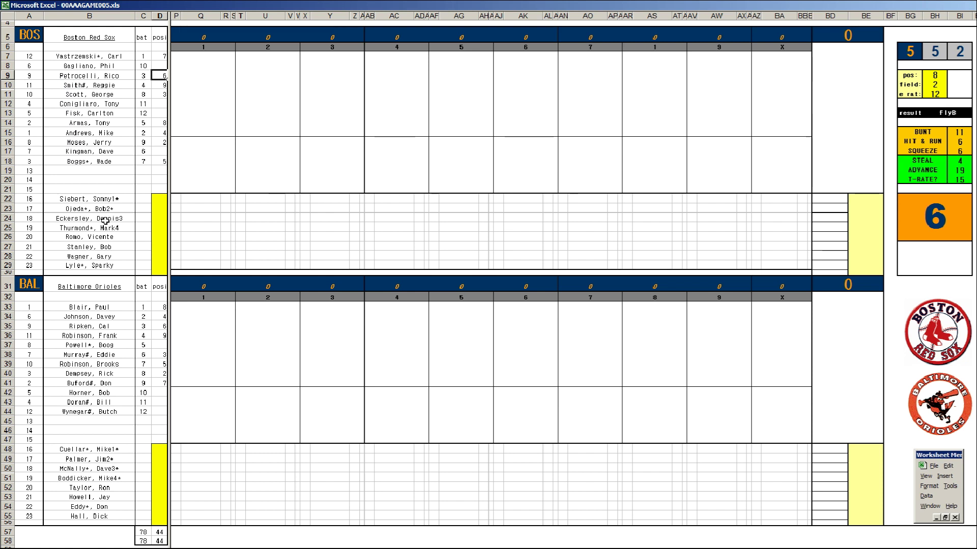
{"action": "left_click", "coordinate": [86, 197]}
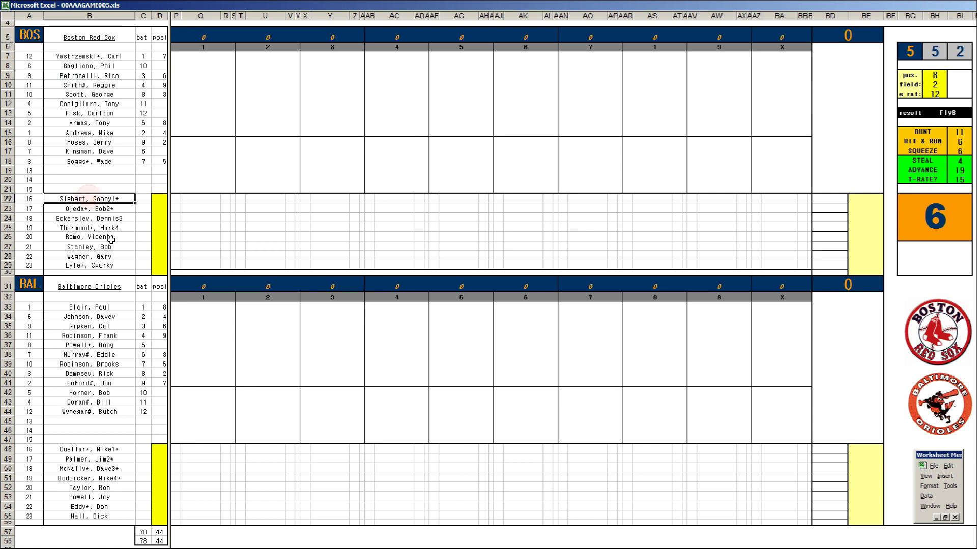
{"action": "left_click", "coordinate": [104, 263]}
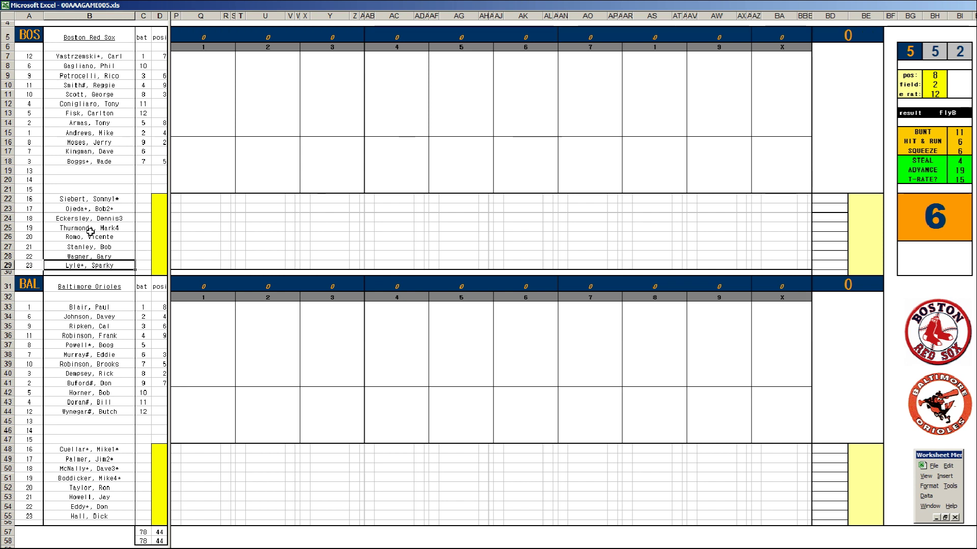
{"action": "left_click", "coordinate": [94, 212]}
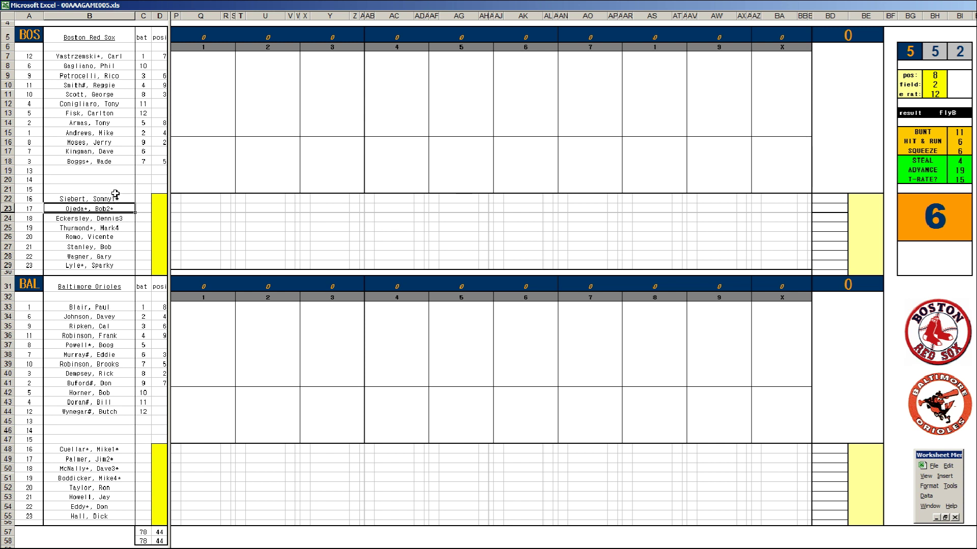
{"action": "left_click", "coordinate": [113, 451]}
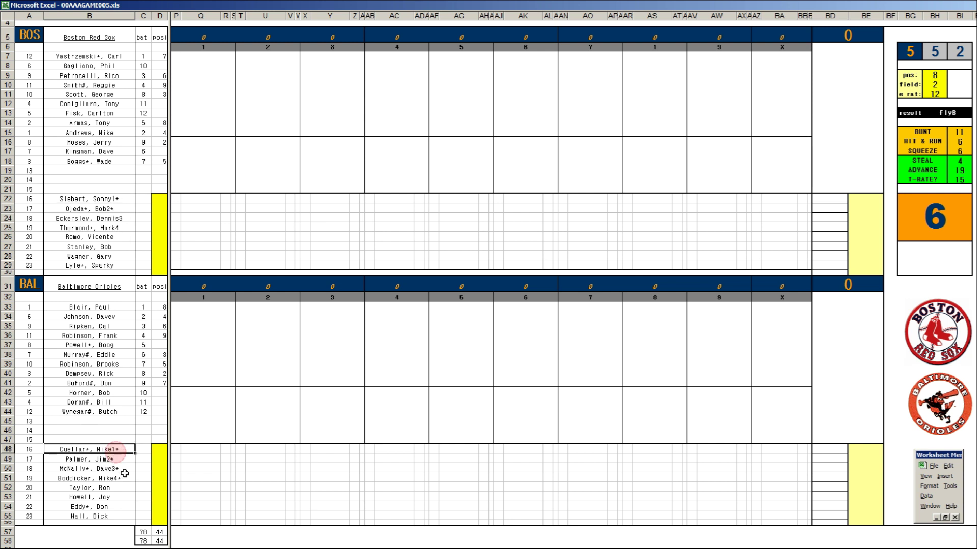
{"action": "left_click", "coordinate": [128, 477]}
{"action": "key", "text": "Up"}
{"action": "key", "text": "Up"}
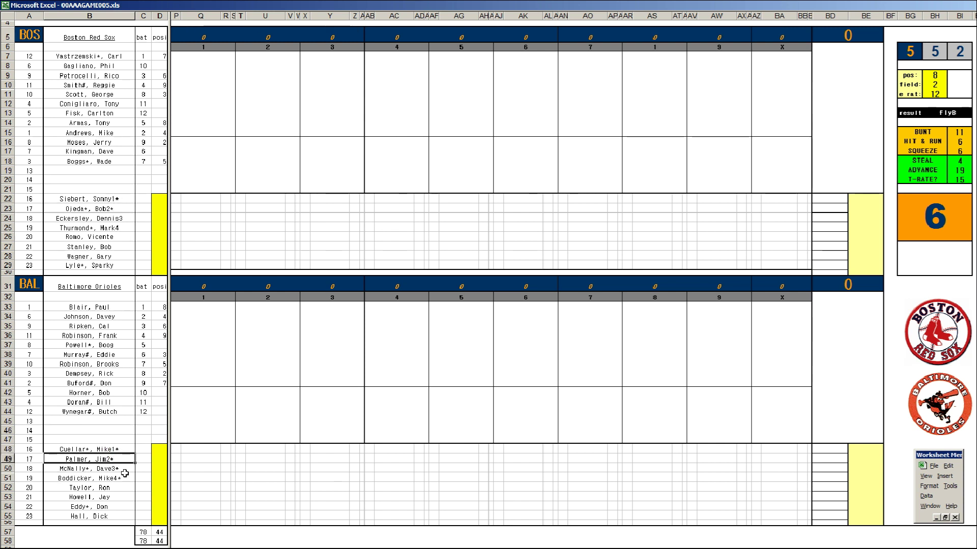
{"action": "key", "text": "Up"}
{"action": "key", "text": "Up"}
{"action": "key", "text": "Down"}
{"action": "key", "text": "Down"}
{"action": "key", "text": "Down"}
{"action": "key", "text": "Down"}
{"action": "key", "text": "Up"}
{"action": "key", "text": "Up"}
{"action": "key", "text": "Up"}
{"action": "key", "text": "Up"}
{"action": "key", "text": "Down"}
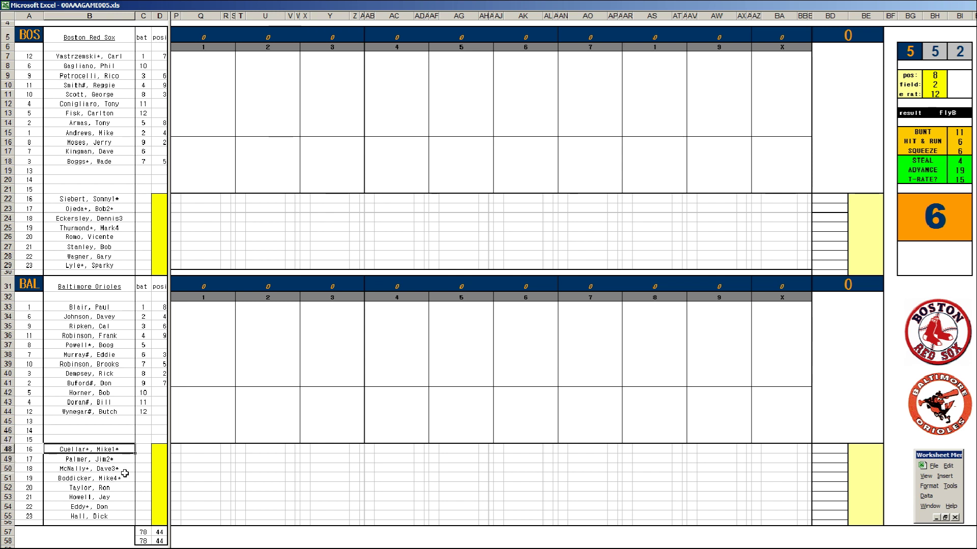
{"action": "key", "text": "Down"}
{"action": "key", "text": "Down"}
{"action": "key", "text": "Down"}
{"action": "key", "text": "Up"}
{"action": "key", "text": "Up"}
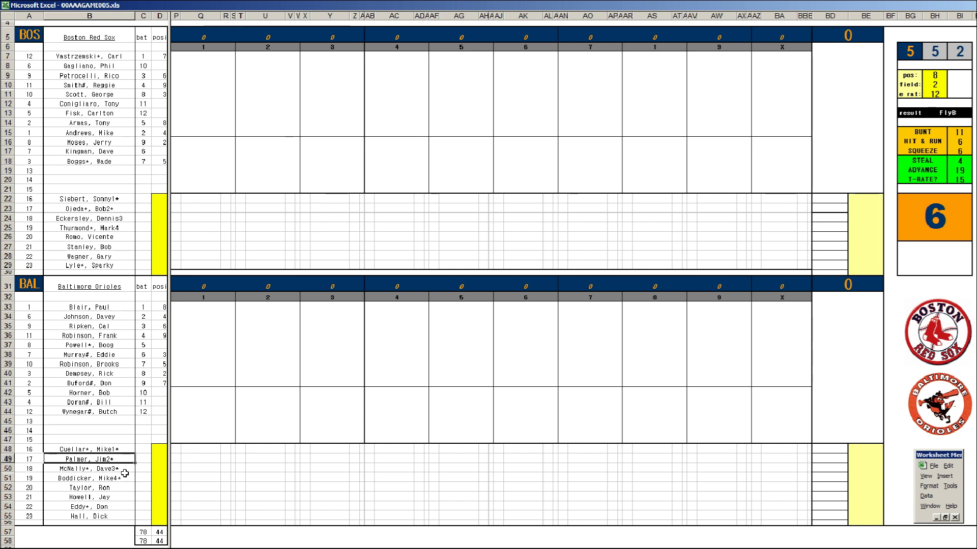
{"action": "left_click", "coordinate": [117, 209]}
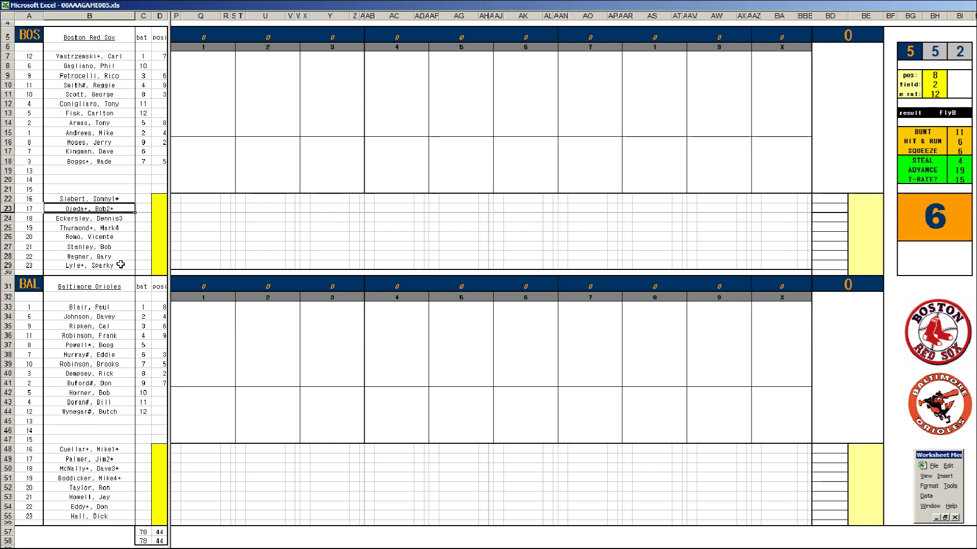
{"action": "left_click", "coordinate": [122, 93]}
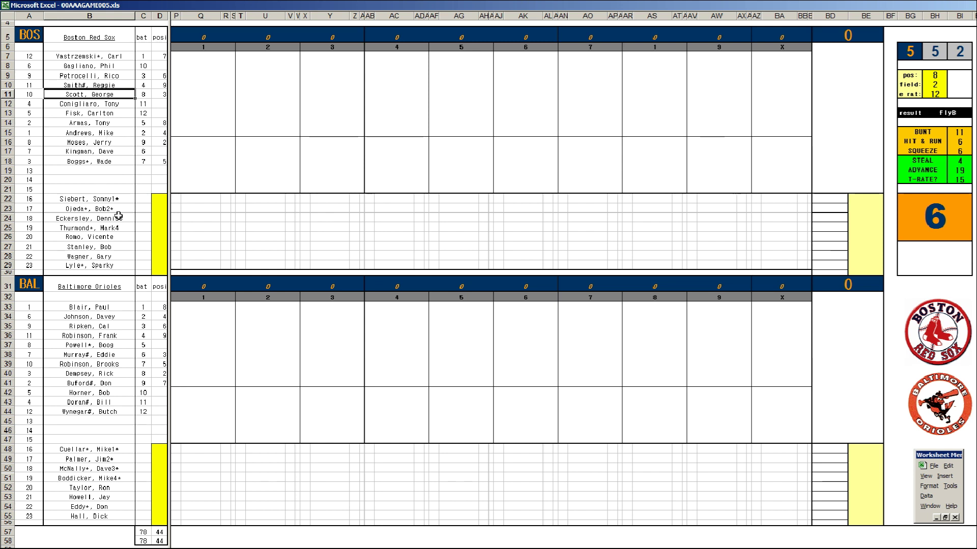
- Check Boston batters B16, B7, B14 and B17, then run the Ctrl+E sort-and-reroll macro
{"action": "left_click", "coordinate": [102, 141]}
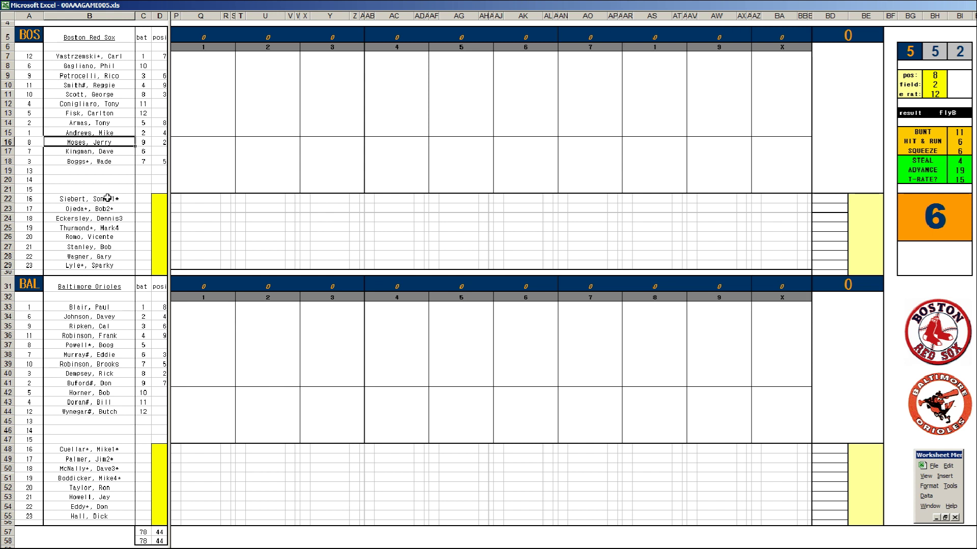
{"action": "left_click", "coordinate": [113, 57]}
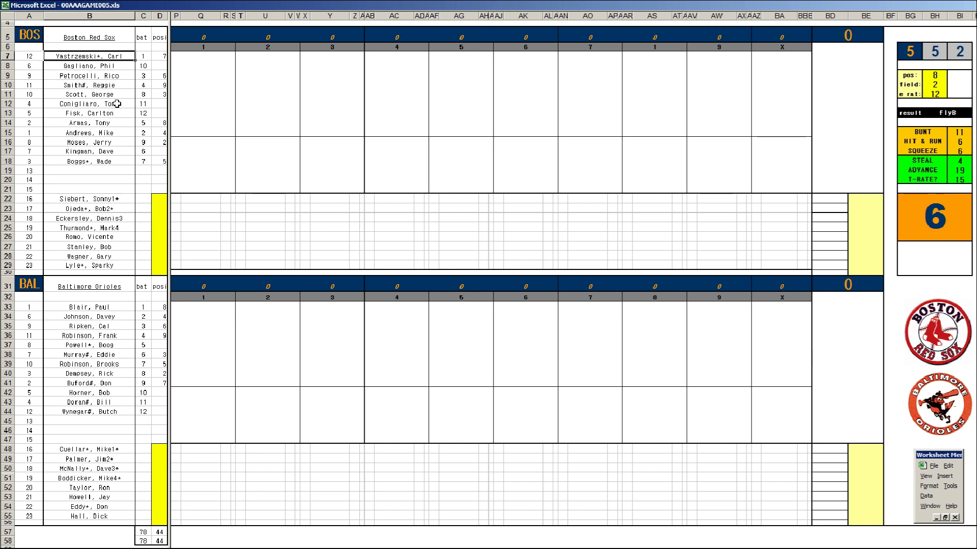
{"action": "left_click", "coordinate": [109, 123]}
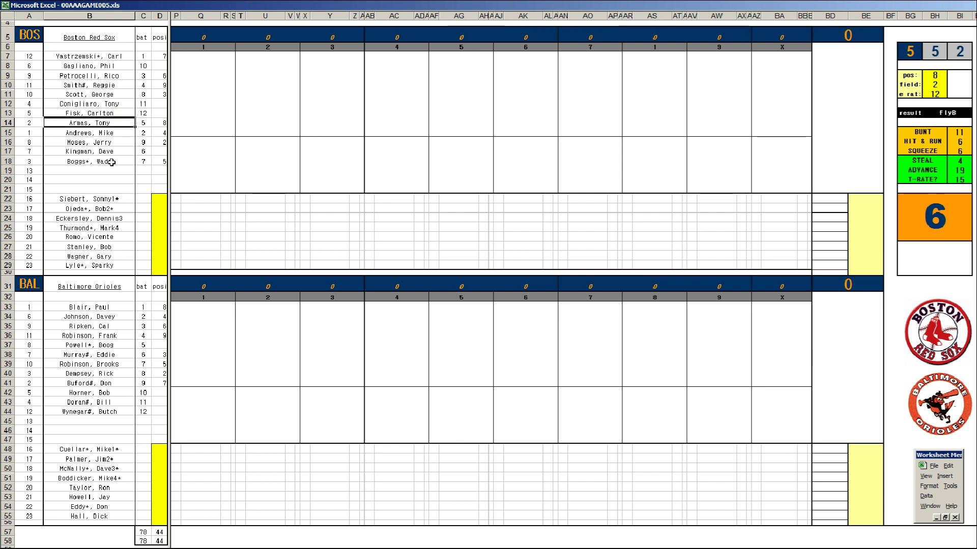
{"action": "left_click", "coordinate": [112, 152]}
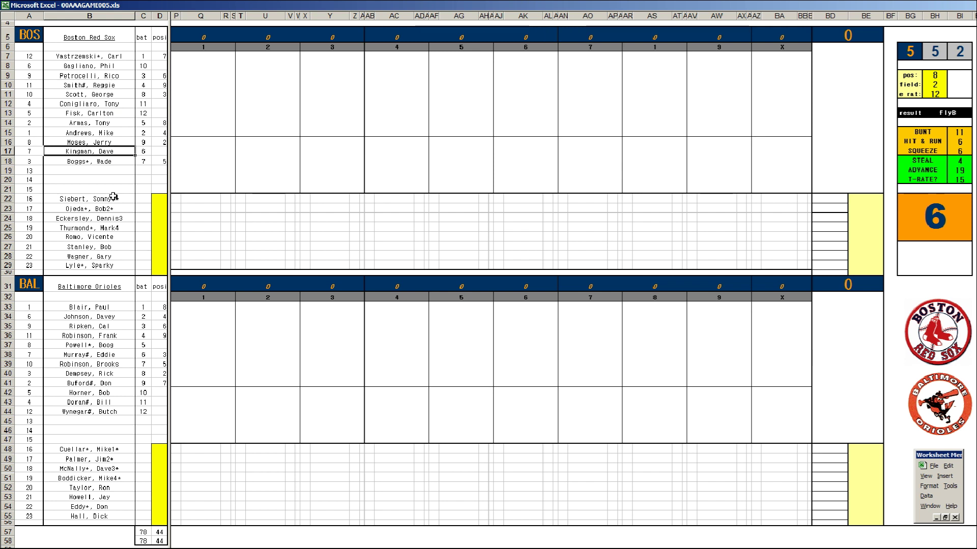
{"action": "key", "text": "ctrl+e"}
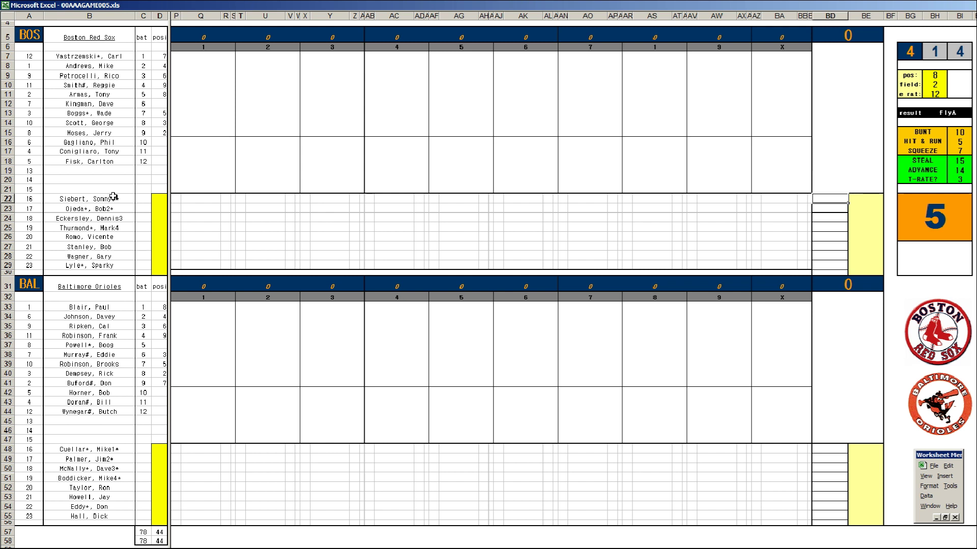
- Move down to cell BD25 to mark Boston's pitcher
{"action": "key", "text": "Down"}
{"action": "key", "text": "Down"}
{"action": "key", "text": "Down"}
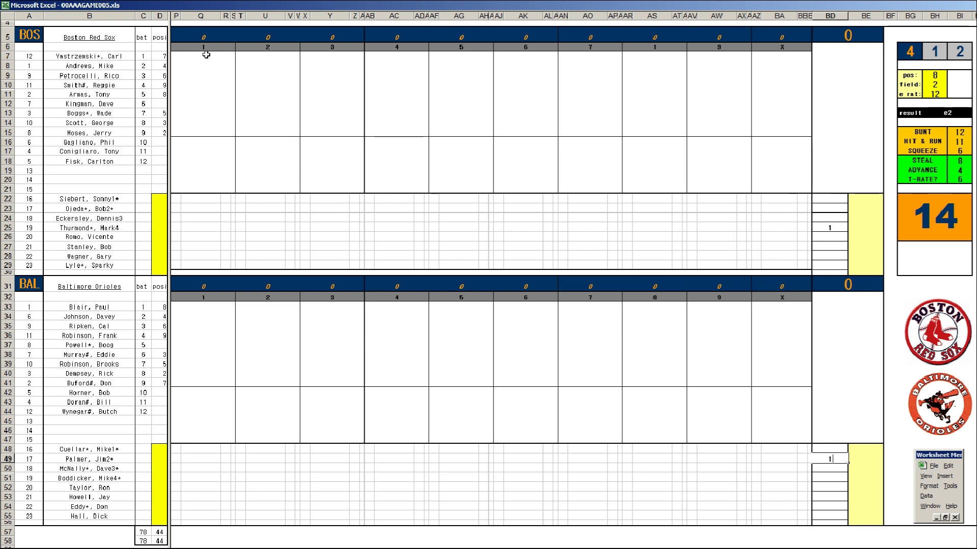
- Enter Boston's first-inning plays #4, #63 and 4 in Q7–Q9, with field value 1
{"action": "left_click", "coordinate": [206, 54]}
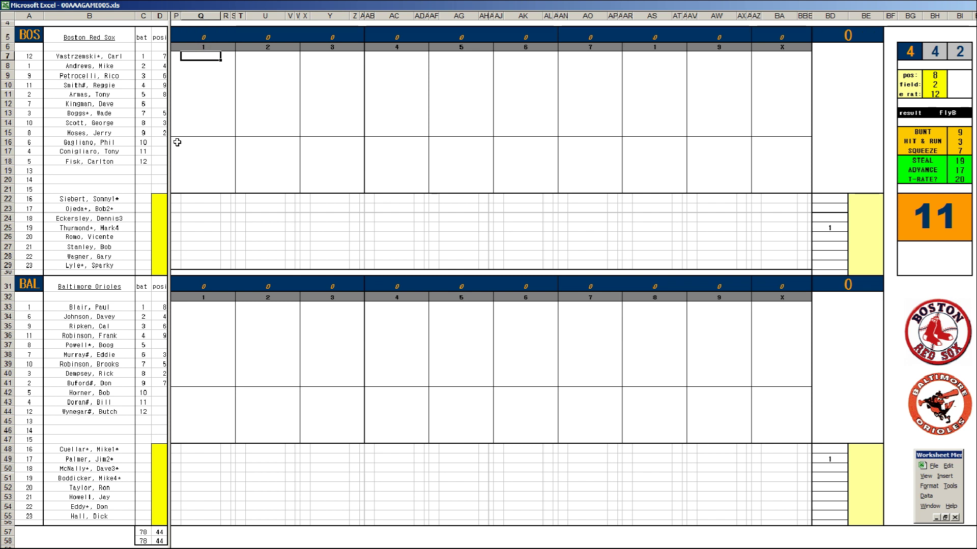
{"action": "type", "text": "#4"}
{"action": "key", "text": "Return"}
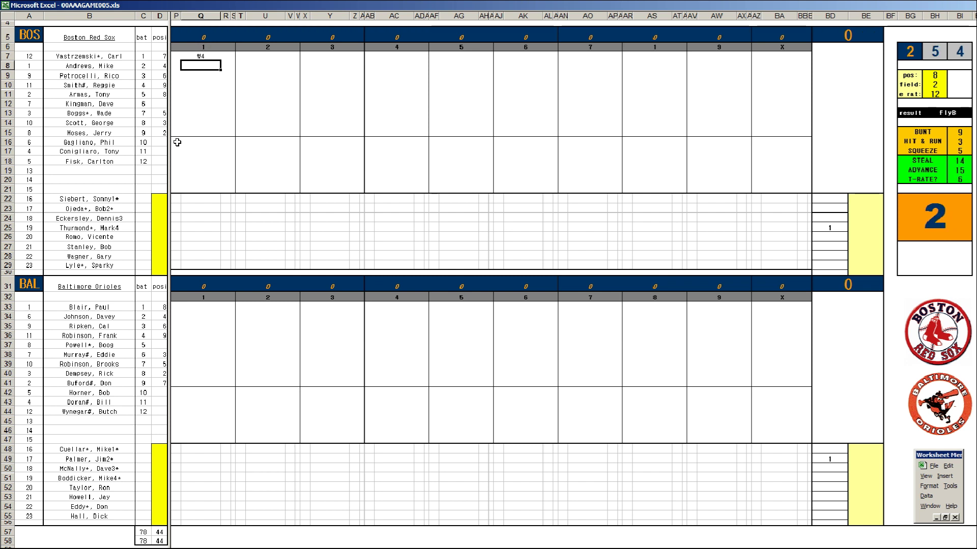
{"action": "type", "text": "#63"}
{"action": "key", "text": "Return"}
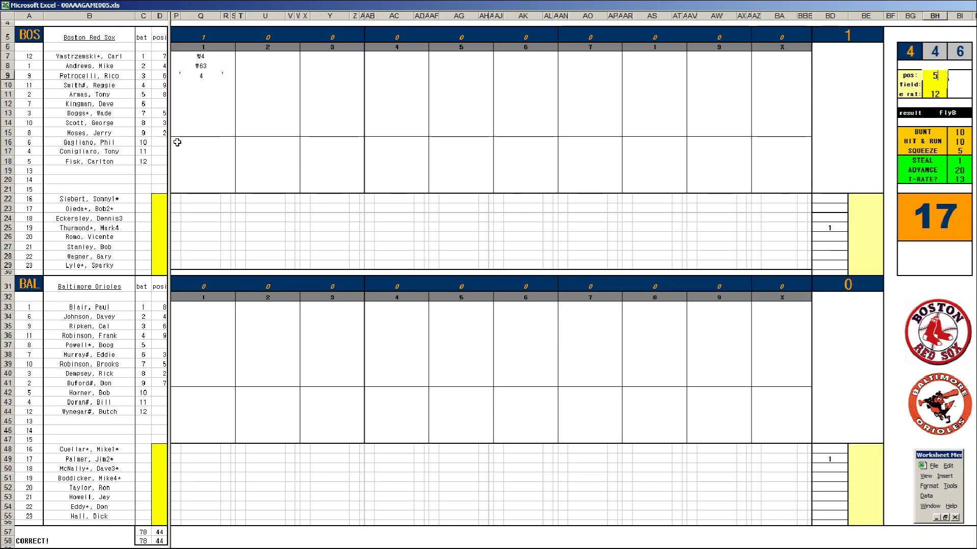
{"action": "type", "text": "1"}
{"action": "key", "text": "Return"}
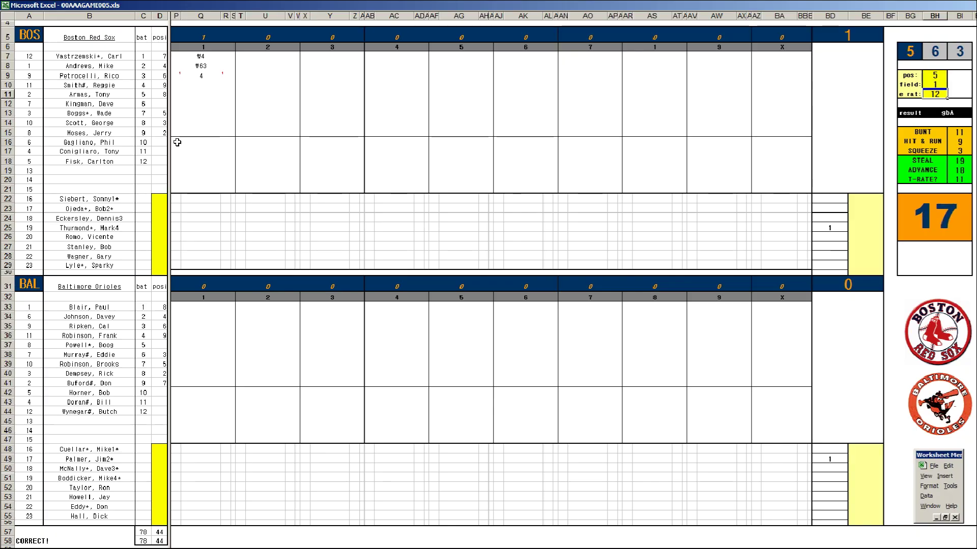
{"action": "left_click", "coordinate": [206, 84]}
- Finish Boston's #53 and enter Baltimore's first two plays, 1 and 7
{"action": "type", "text": "#53"}
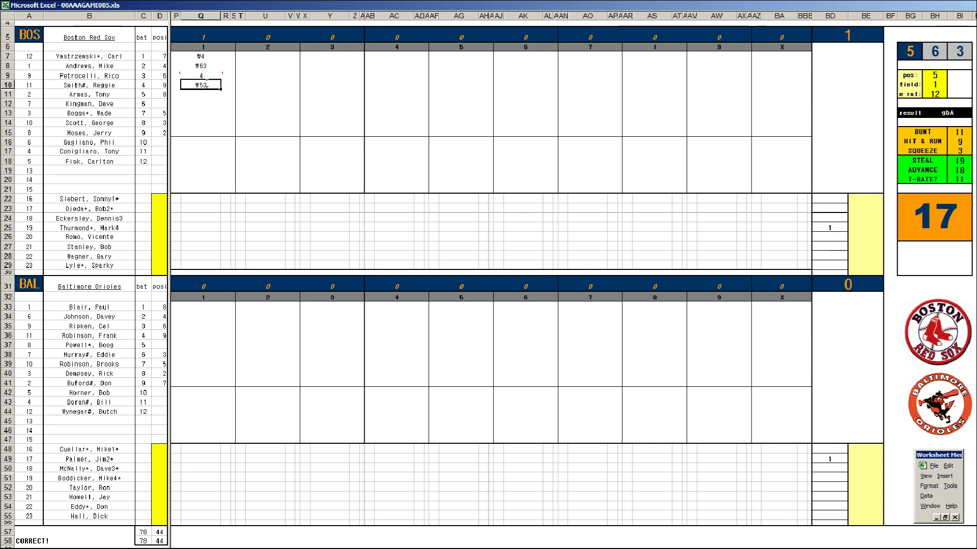
{"action": "left_click", "coordinate": [204, 305]}
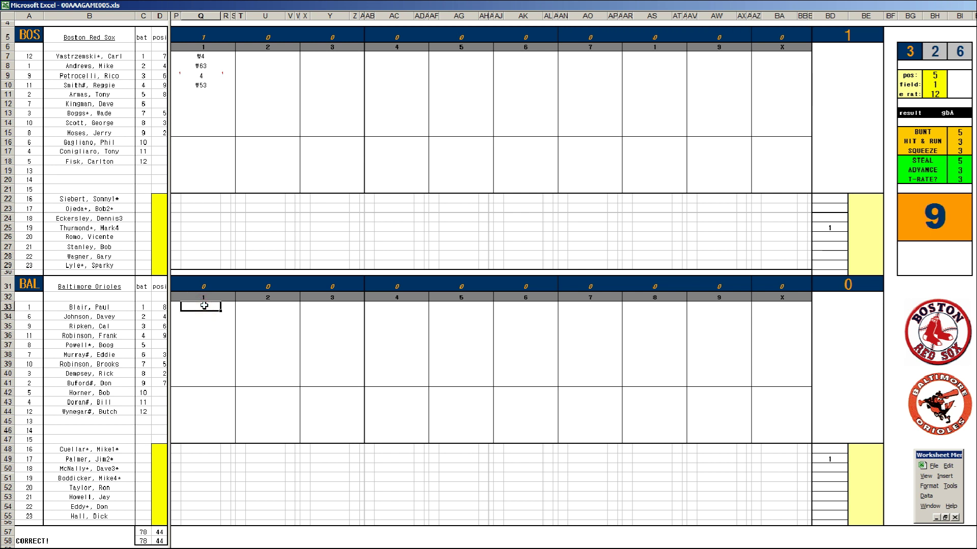
{"action": "type", "text": "1"}
{"action": "key", "text": "Return"}
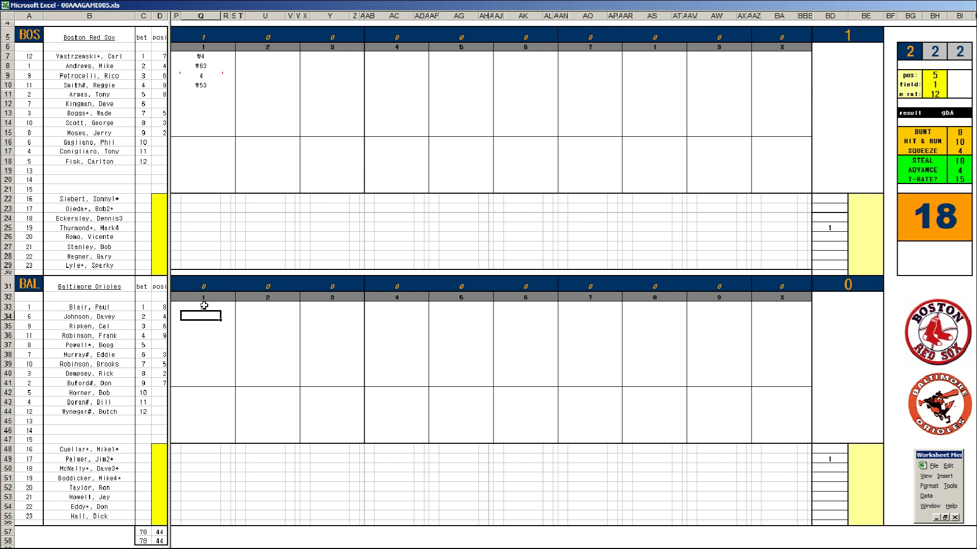
{"action": "type", "text": "7"}
{"action": "key", "text": "Return"}
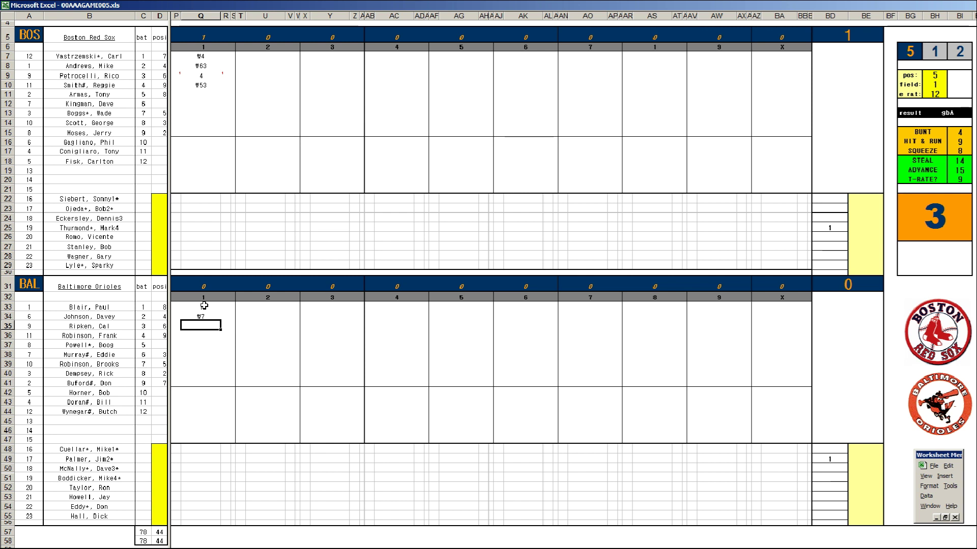
- Set the pos value to 7 and the field value to 1
{"action": "key", "text": "Tab"}
{"action": "type", "text": "7"}
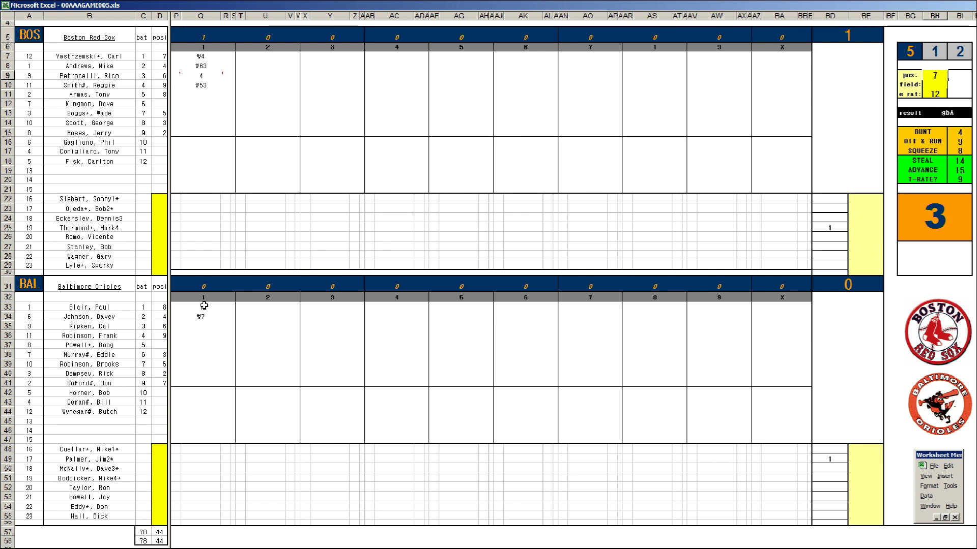
{"action": "key", "text": "Return"}
{"action": "type", "text": "1"}
{"action": "key", "text": "Return"}
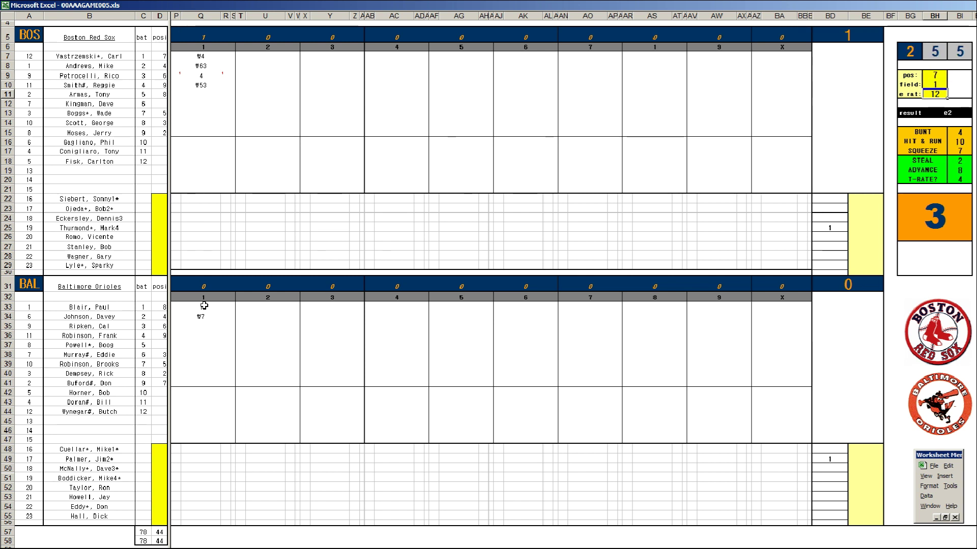
{"action": "left_click", "coordinate": [196, 325]}
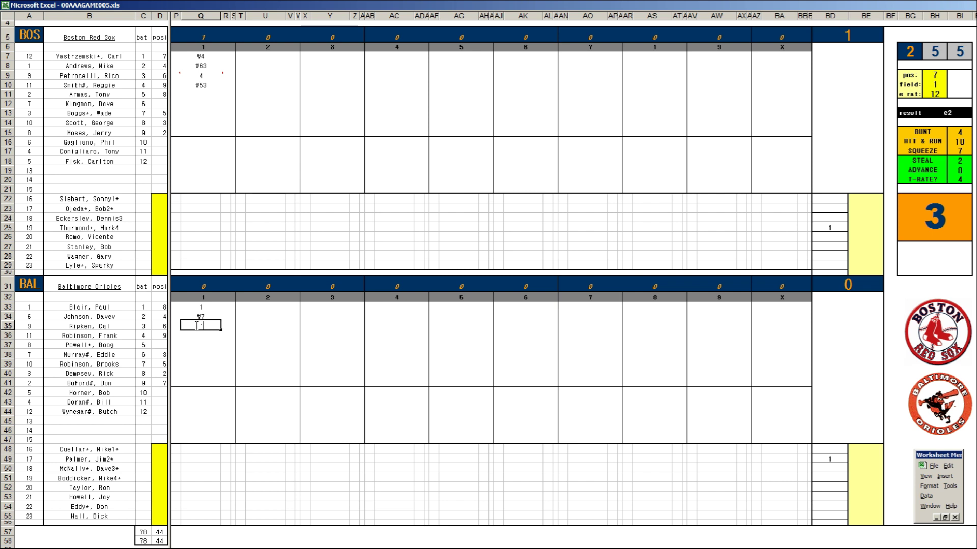
- Record 2e7 and 1 for Baltimore's third and fourth batters
{"action": "type", "text": "2e"}
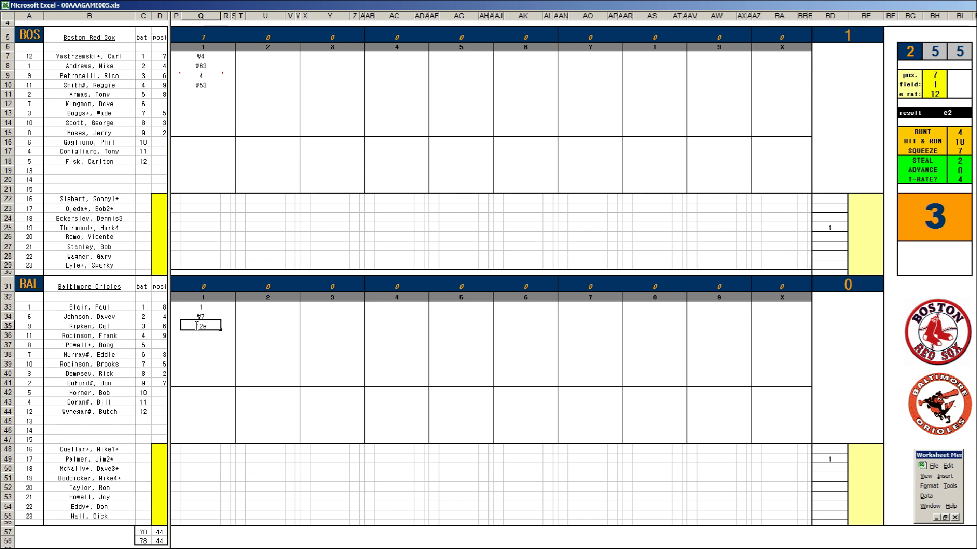
{"action": "type", "text": "7"}
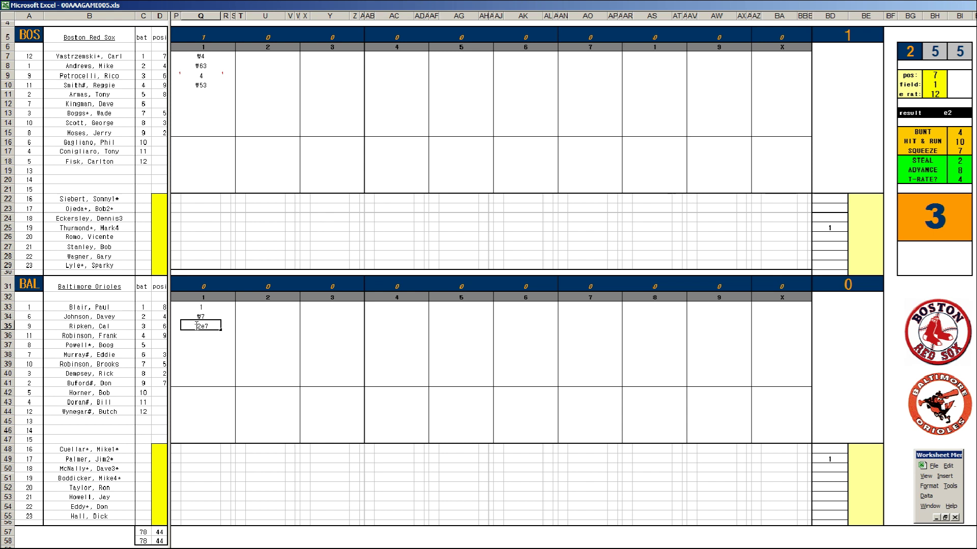
{"action": "key", "text": "Return"}
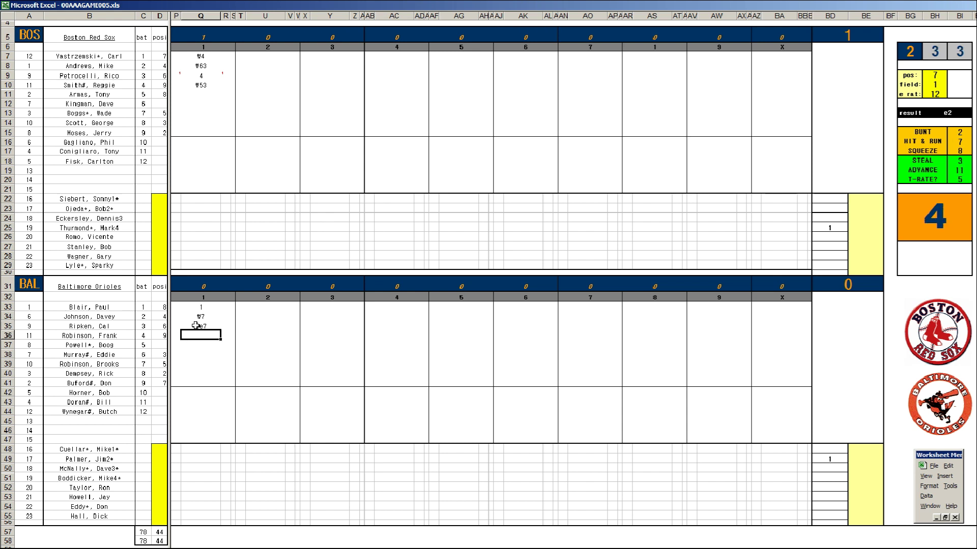
{"action": "type", "text": "1"}
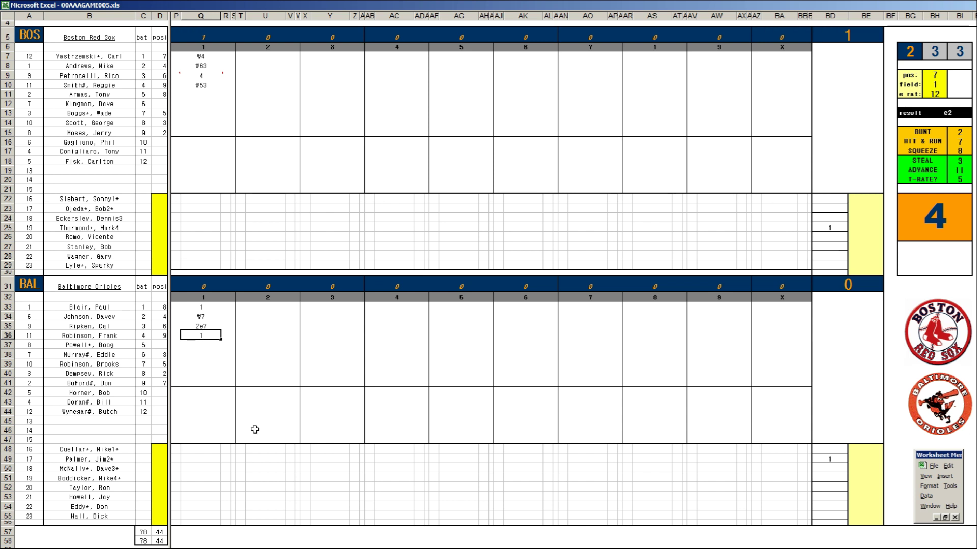
{"action": "key", "text": "Tab"}
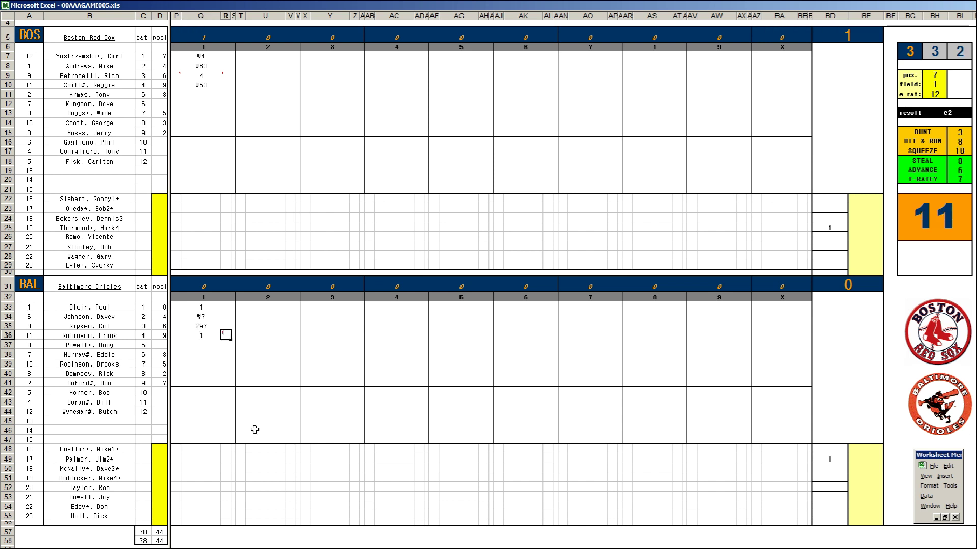
- Mark runs for Baltimore's leadoff and third batters and enter 2e9 for the fifth
{"action": "key", "text": "Left"}
{"action": "key", "text": "Left"}
{"action": "key", "text": "Up"}
{"action": "key", "text": "Up"}
{"action": "key", "text": "Up"}
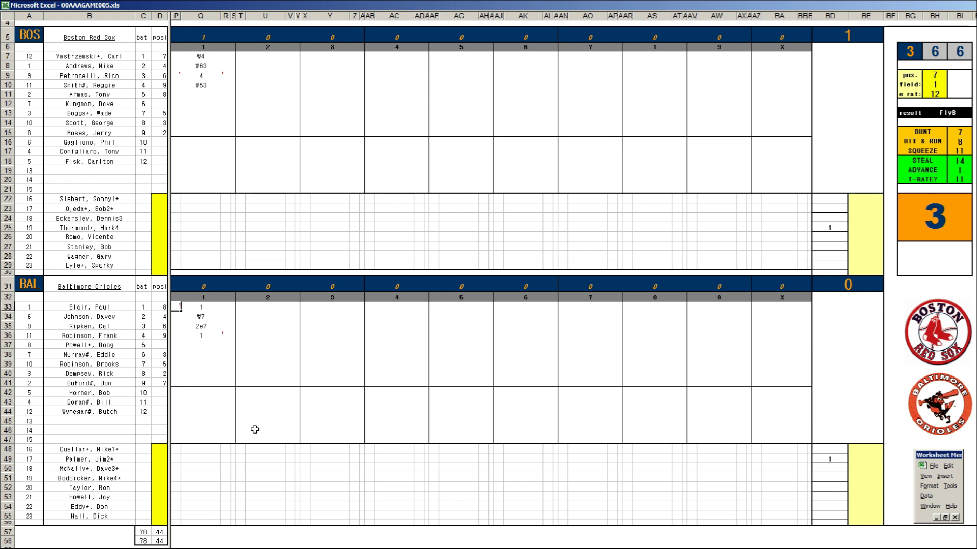
{"action": "key", "text": "Tab"}
{"action": "key", "text": "Down"}
{"action": "key", "text": "Down"}
{"action": "key", "text": "Down"}
{"action": "key", "text": "Down"}
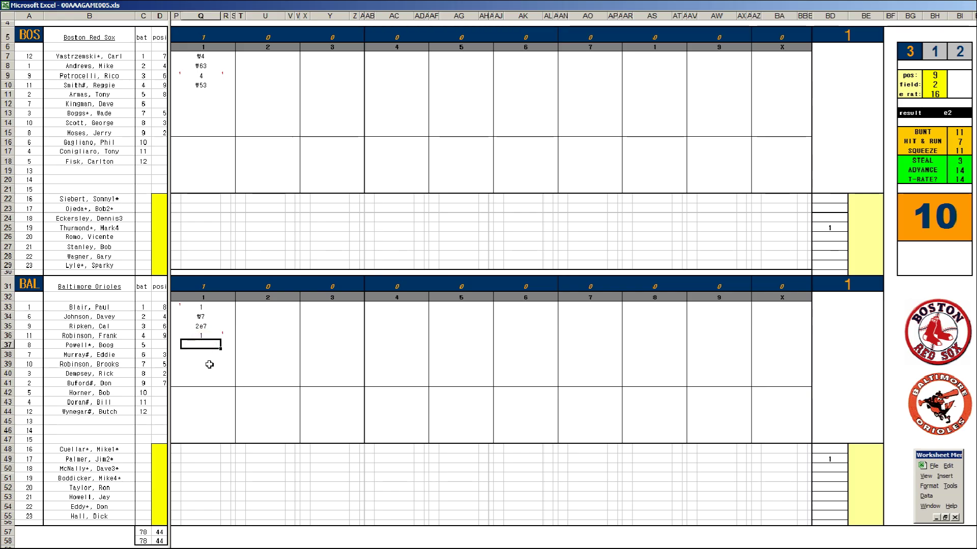
{"action": "type", "text": "'2e9"}
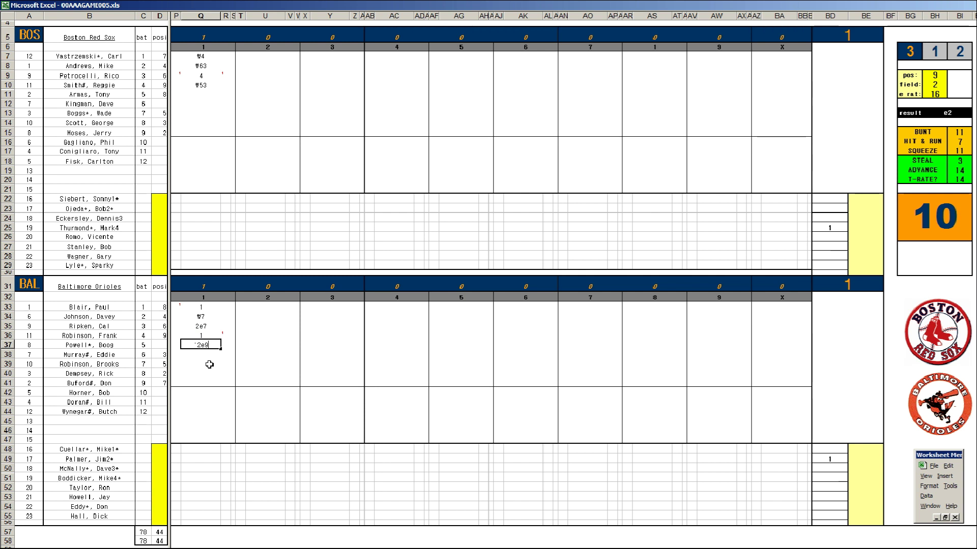
{"action": "key", "text": "Return"}
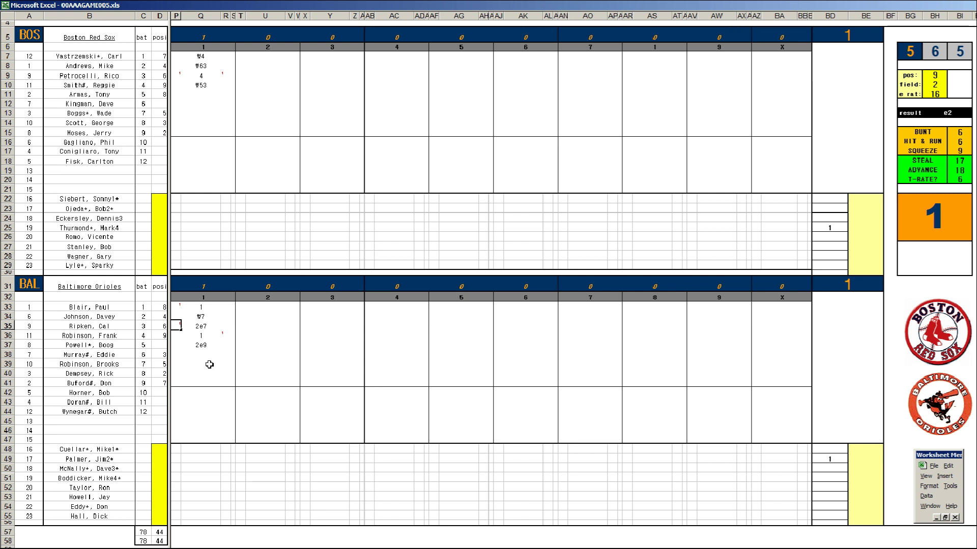
{"action": "key", "text": "Return"}
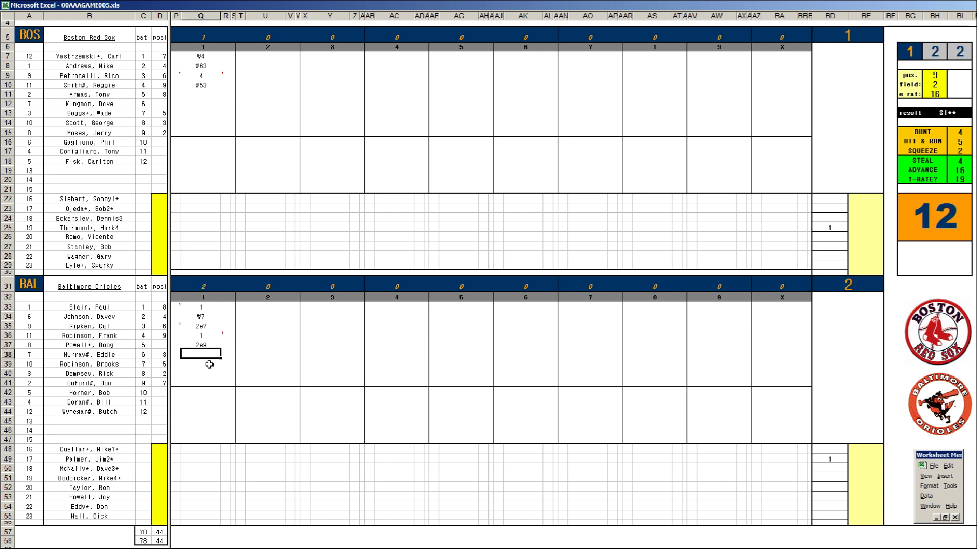
- Enter #63, 8 and 4/3 for the sixth through eighth batters, plus the fourth batter's run
{"action": "type", "text": "#63"}
{"action": "key", "text": "Return"}
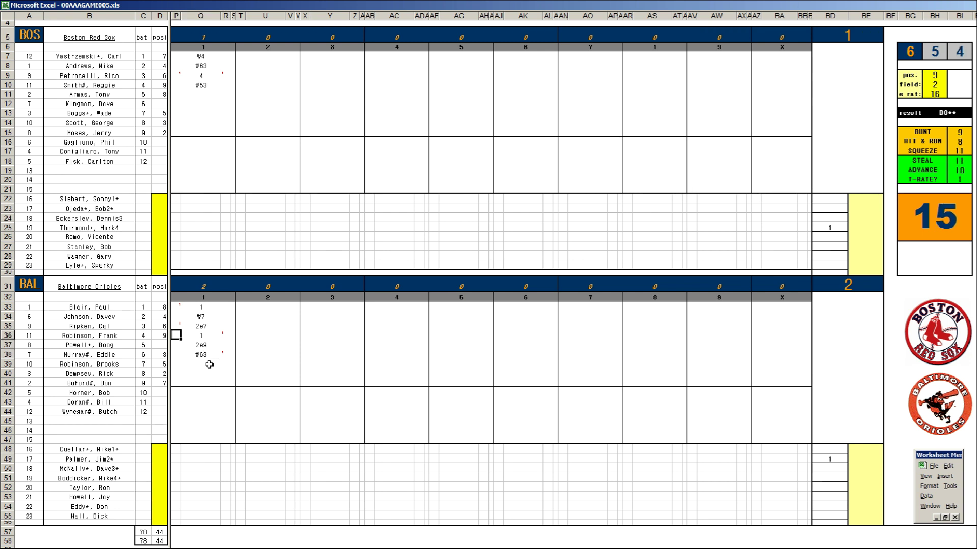
{"action": "type", "text": "1"}
{"action": "key", "text": "Return"}
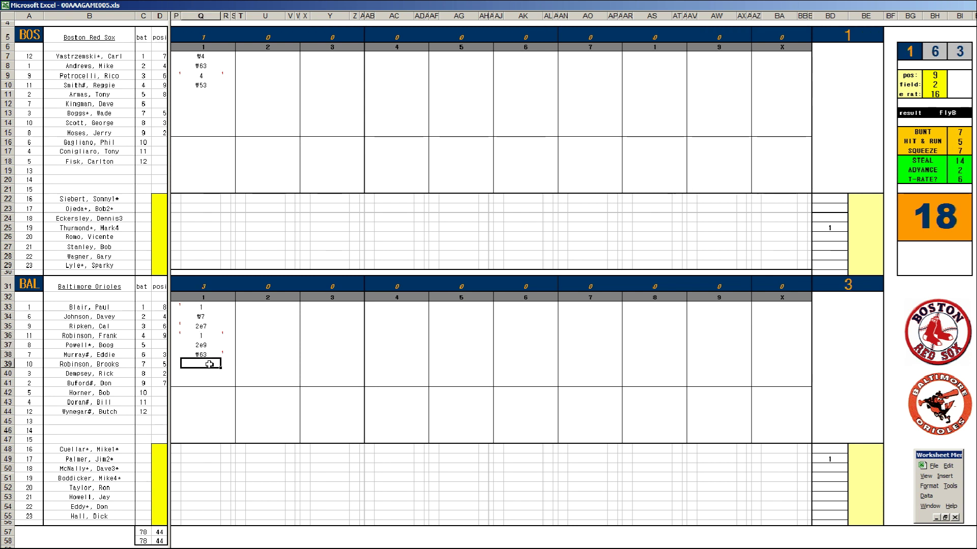
{"action": "type", "text": "8"}
{"action": "key", "text": "Return"}
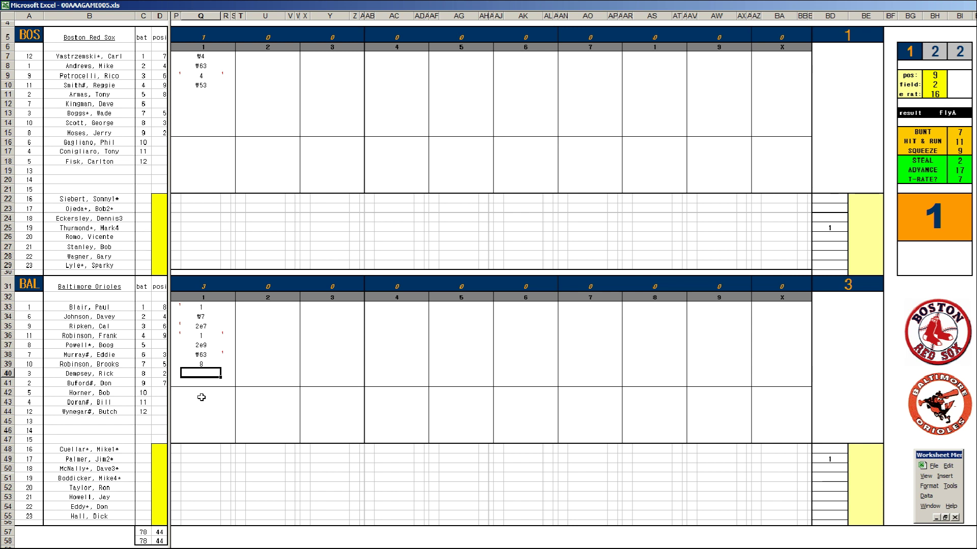
{"action": "type", "text": "4"}
{"action": "key", "text": "Right"}
{"action": "type", "text": "3"}
{"action": "key", "text": "Left"}
{"action": "key", "text": "Left"}
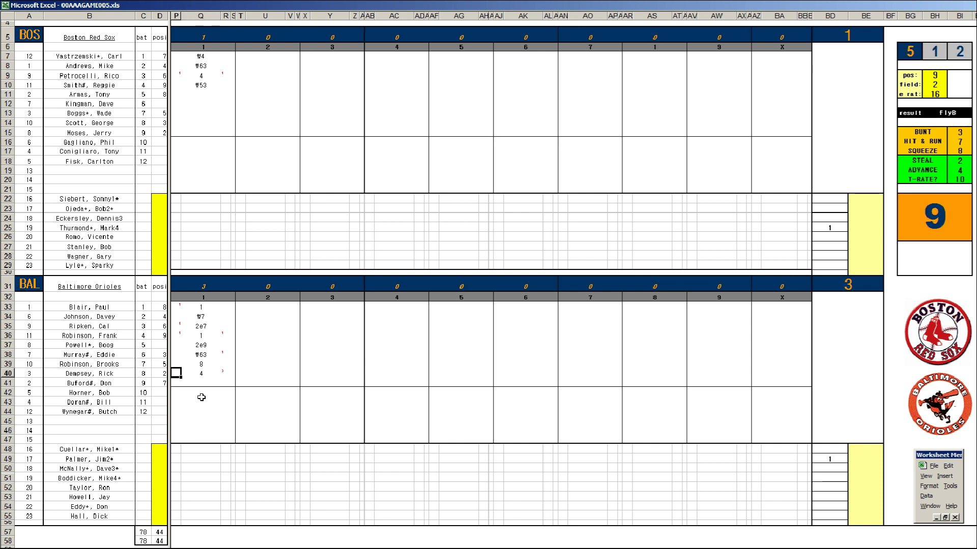
- Add runs for the fifth, seventh and eighth batters, totalling 6, and enter #43 for the ninth
{"action": "key", "text": "Up"}
{"action": "key", "text": "Up"}
{"action": "key", "text": "Up"}
{"action": "type", "text": "1"}
{"action": "key", "text": "Down"}
{"action": "key", "text": "Down"}
{"action": "type", "text": "1"}
{"action": "key", "text": "Down"}
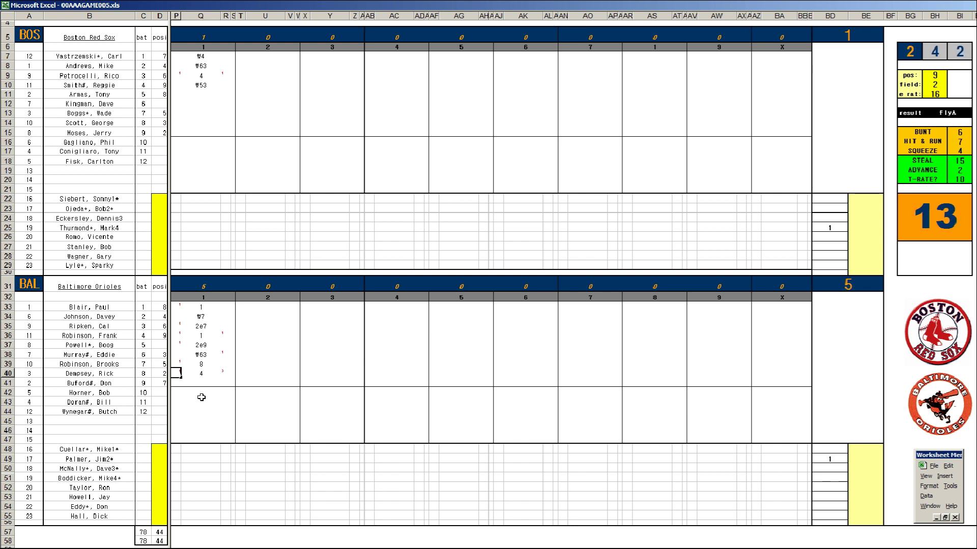
{"action": "type", "text": "1"}
{"action": "key", "text": "Down"}
{"action": "key", "text": "Right"}
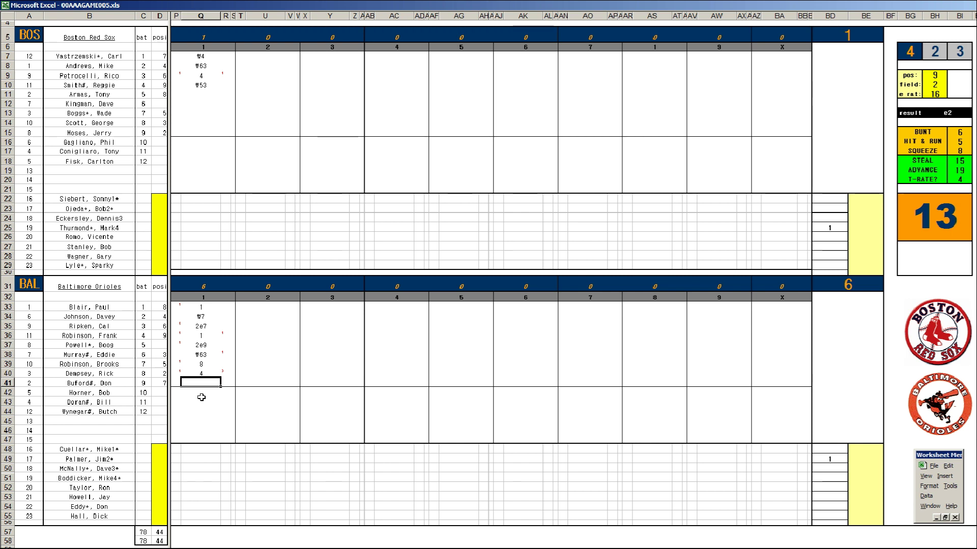
{"action": "type", "text": "#43"}
- Enter Boston's second-inning plays k, #2, 1 and #7, refreshing the position rating
{"action": "left_click", "coordinate": [258, 92]}
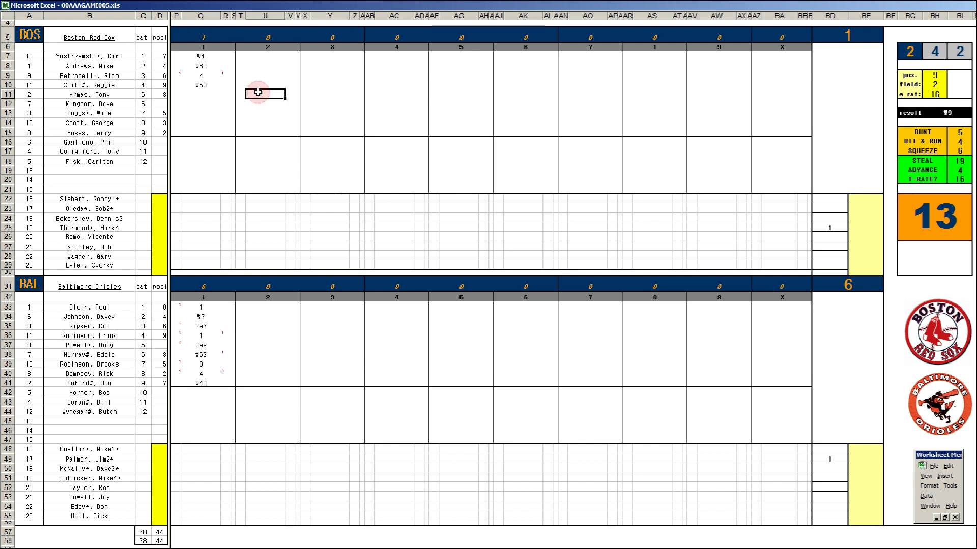
{"action": "key", "text": "Return"}
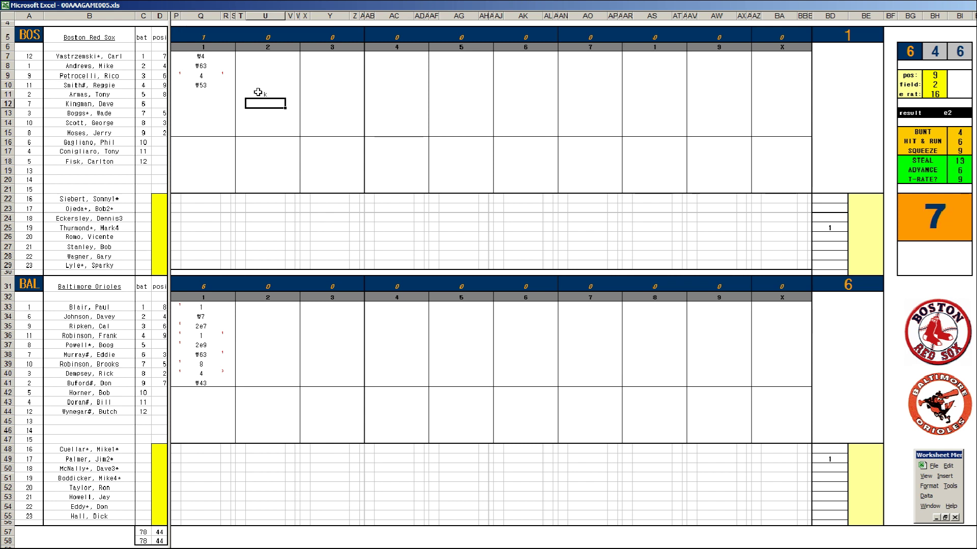
{"action": "key", "text": "ctrl+r"}
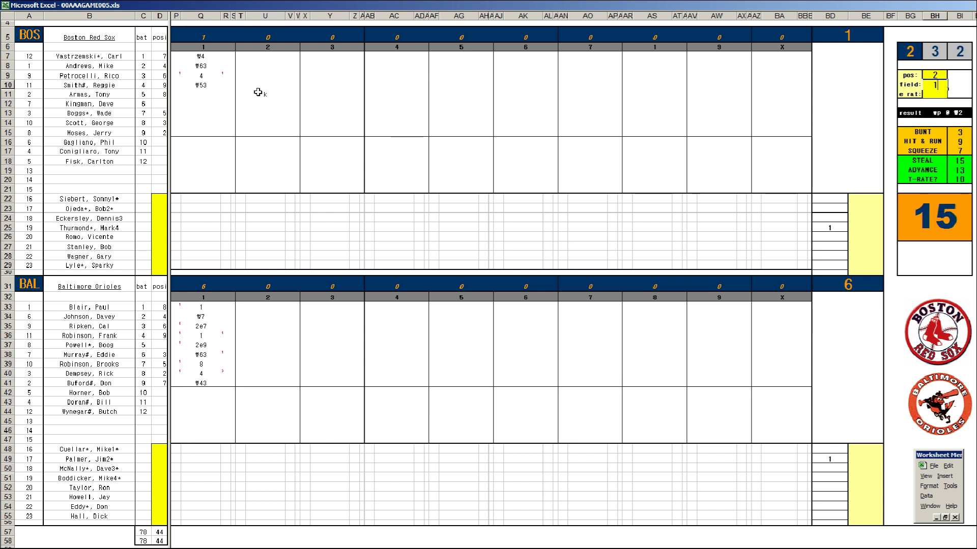
{"action": "left_click", "coordinate": [268, 103]}
{"action": "type", "text": "#2"}
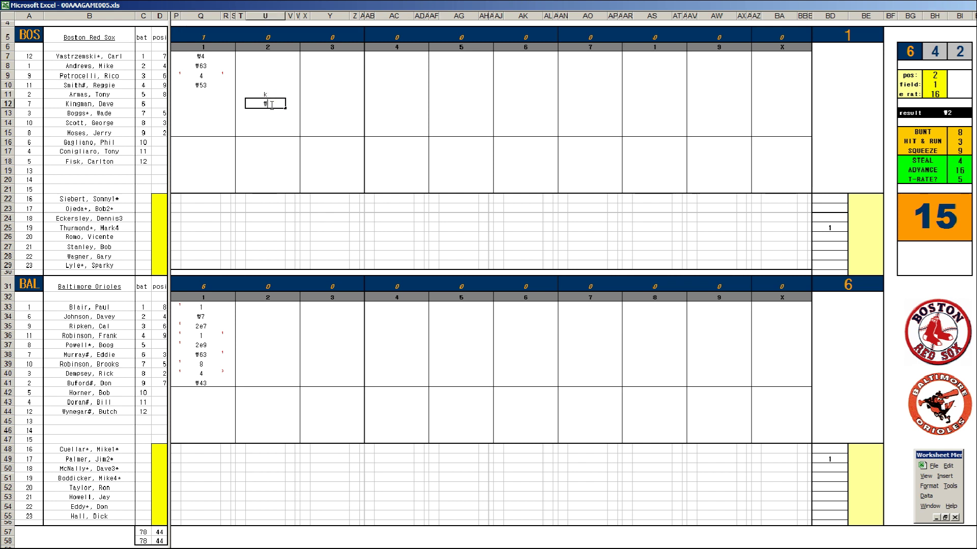
{"action": "key", "text": "Return"}
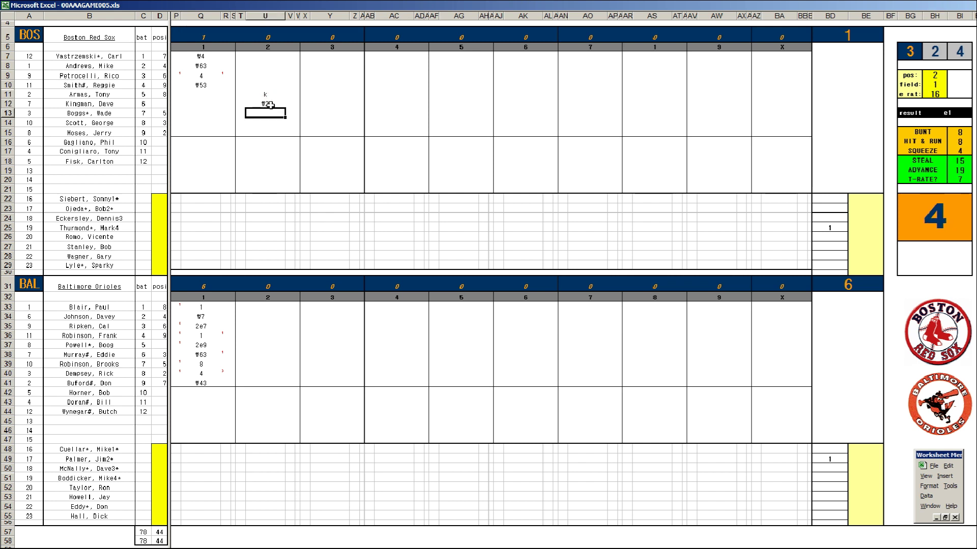
{"action": "type", "text": "1"}
{"action": "key", "text": "Return"}
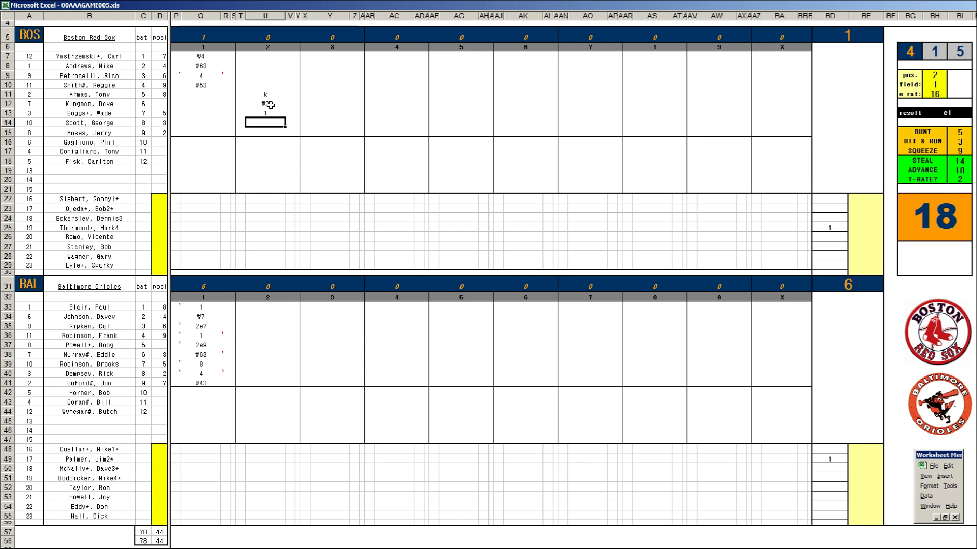
{"action": "type", "text": "#"}
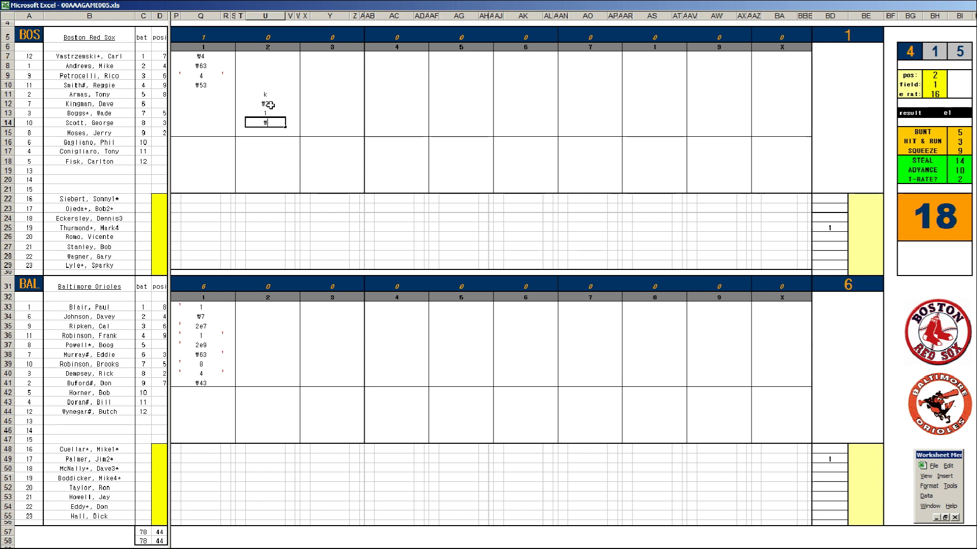
{"action": "type", "text": "7"}
- Enter Baltimore's second-inning plays #63, 8, #7 and 2, with position rating changed to 7
{"action": "left_click", "coordinate": [274, 307]}
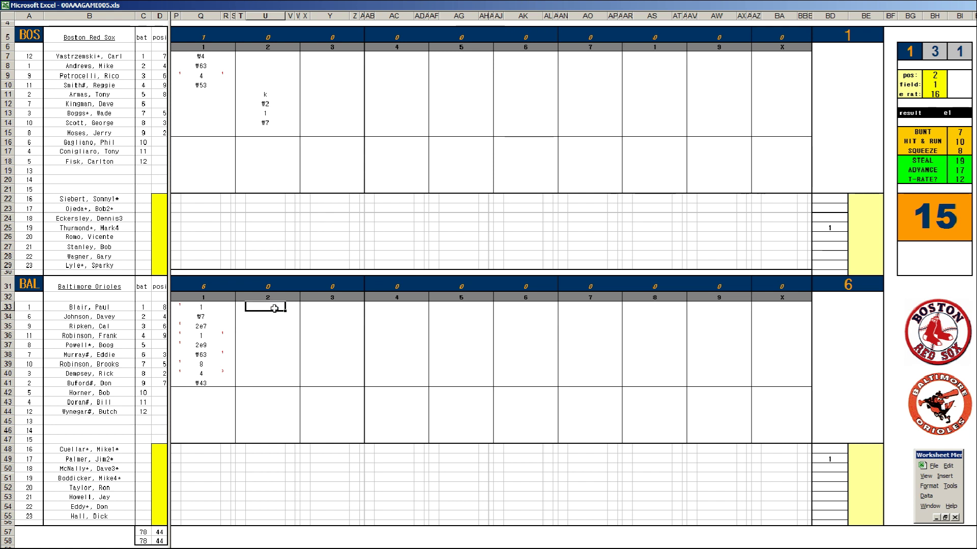
{"action": "type", "text": "#63"}
{"action": "key", "text": "Return"}
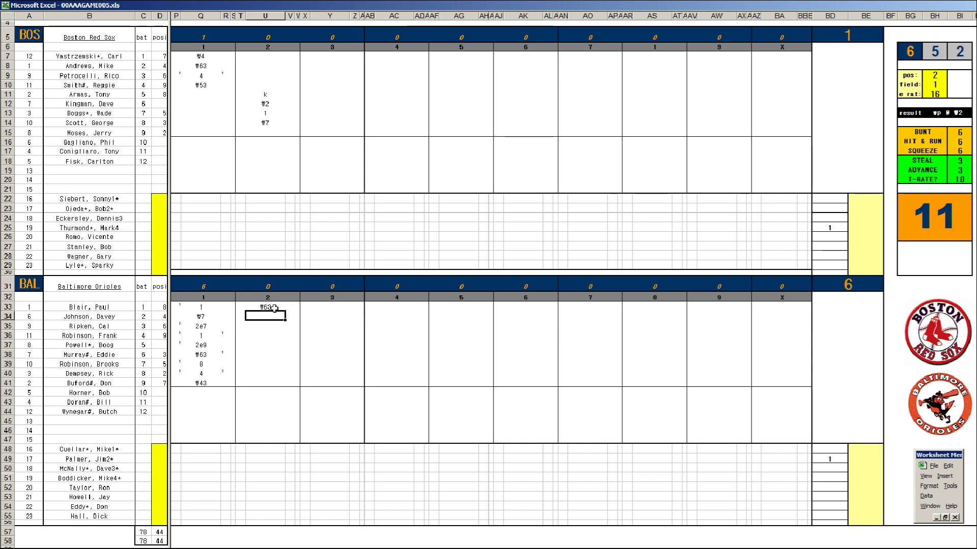
{"action": "type", "text": "8"}
{"action": "key", "text": "Return"}
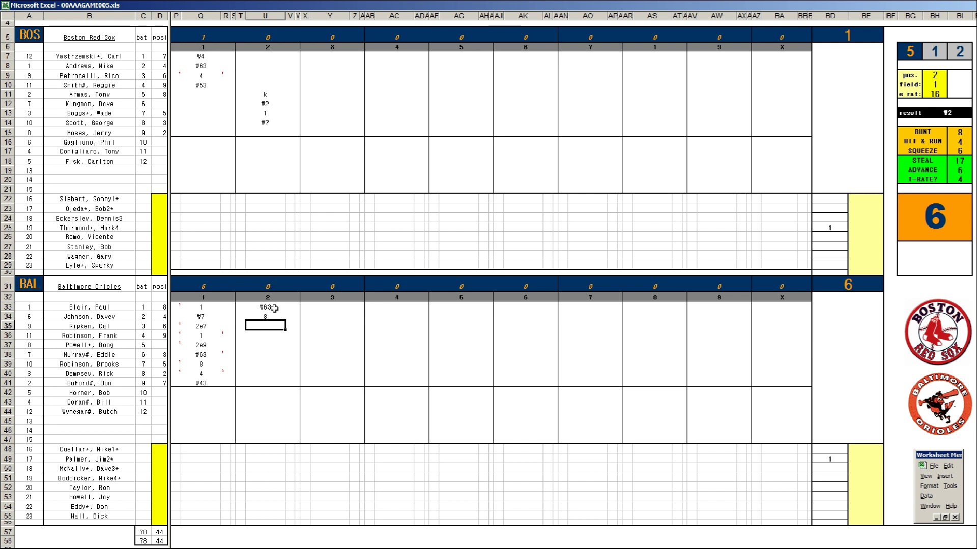
{"action": "key", "text": "ctrl+r"}
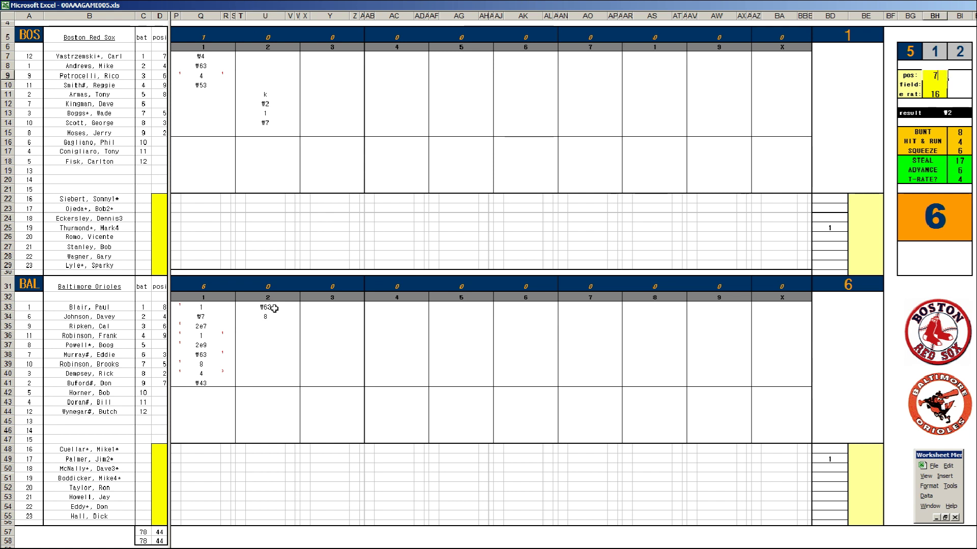
{"action": "key", "text": "Return"}
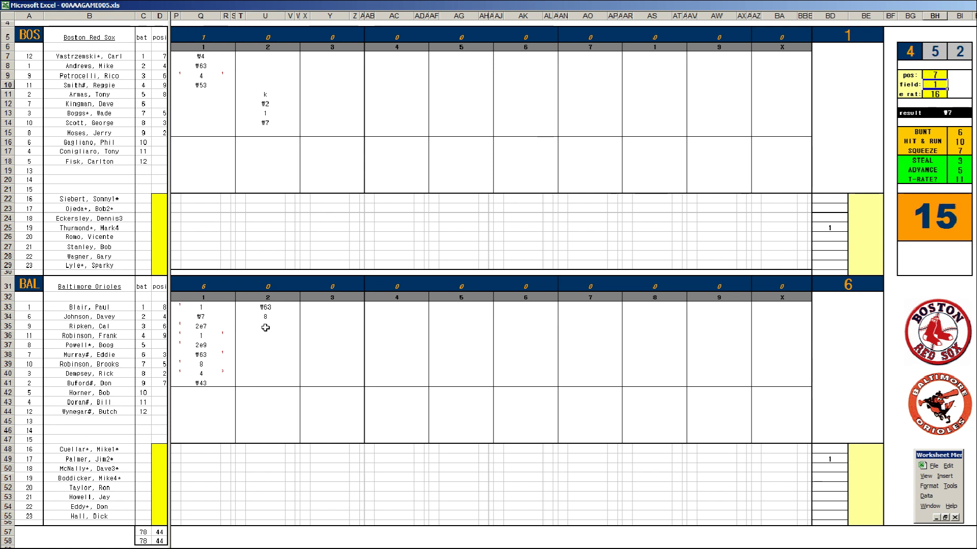
{"action": "left_click", "coordinate": [265, 326]}
{"action": "type", "text": "#7"}
{"action": "key", "text": "Return"}
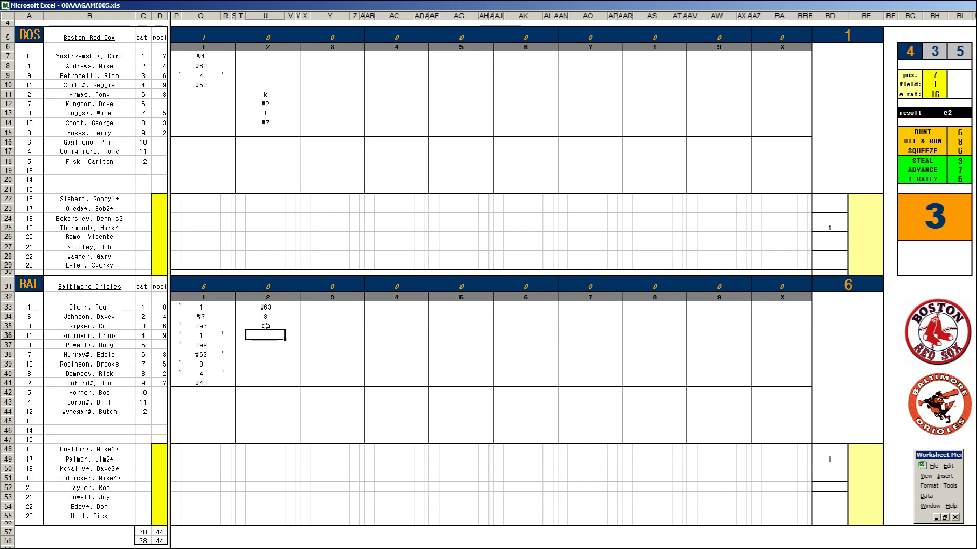
{"action": "type", "text": "2"}
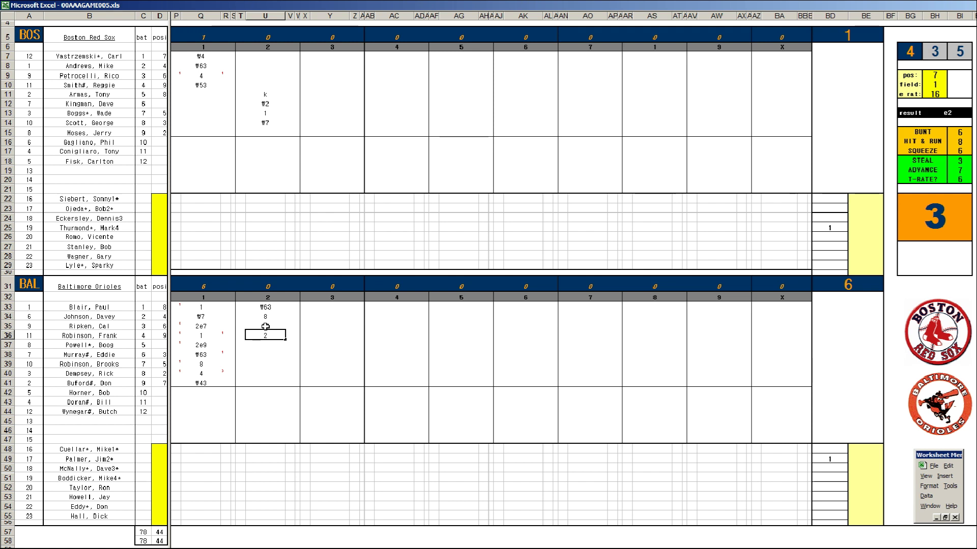
{"action": "key", "text": "Return"}
- Commit the strikeout and enter Boston's third-inning plays #63 and #4
{"action": "type", "text": "k"}
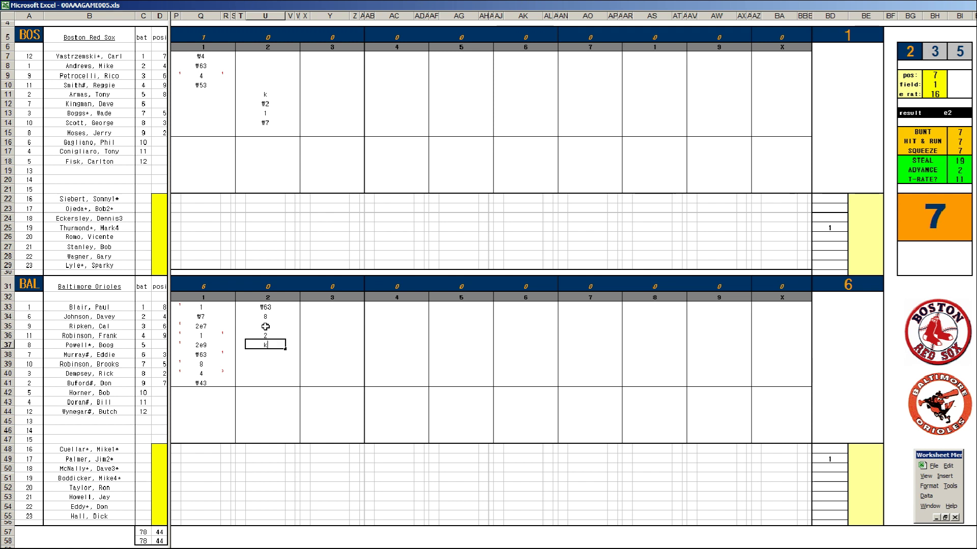
{"action": "left_click", "coordinate": [328, 129]}
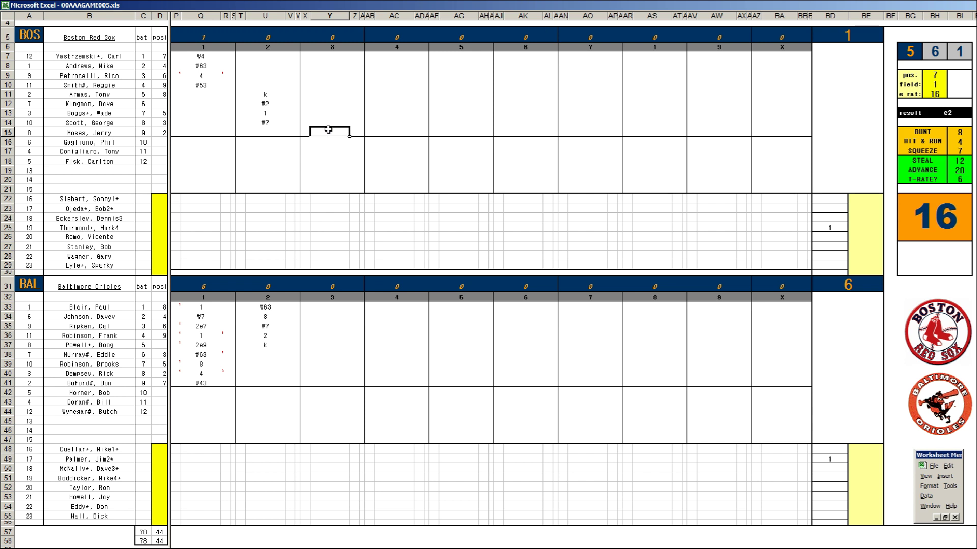
{"action": "key", "text": "Return"}
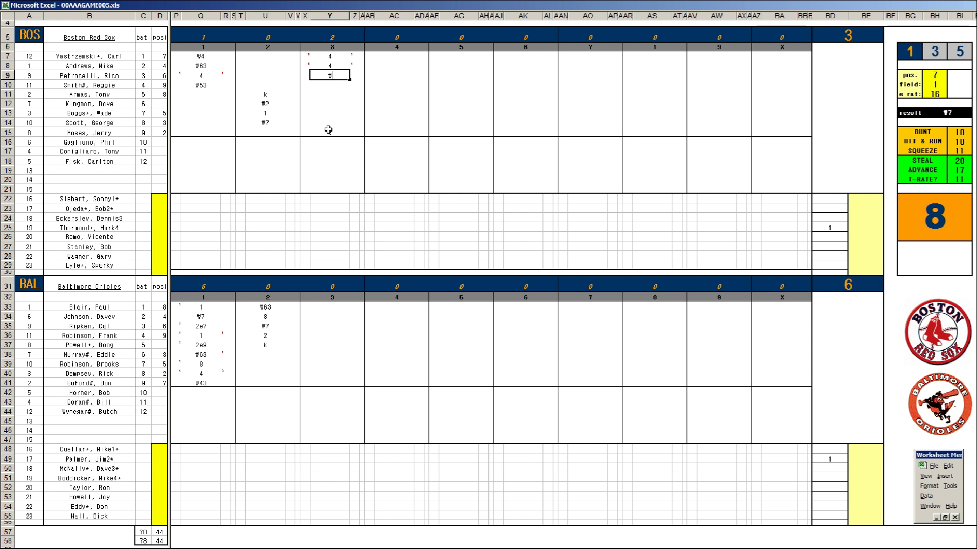
{"action": "type", "text": "#63"}
{"action": "key", "text": "Return"}
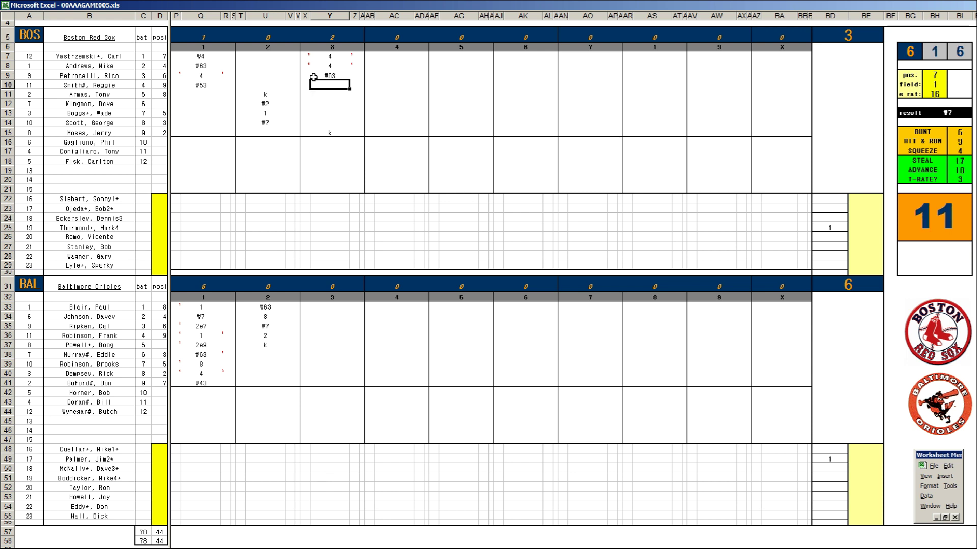
{"action": "type", "text": "#4"}
{"action": "left_click", "coordinate": [319, 355]}
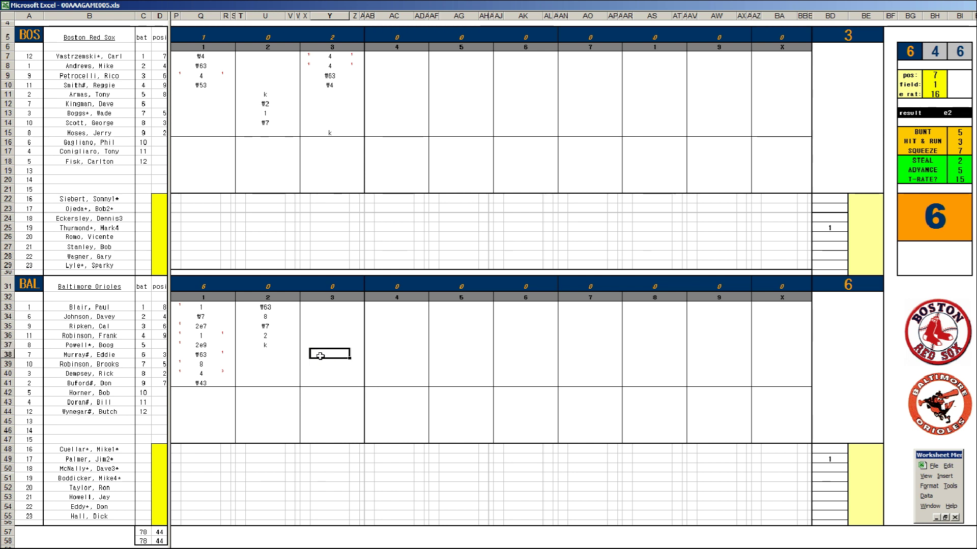
- Set the ratings to pos 2, field 4 and e rat 10
{"action": "key", "text": "ctrl+q"}
{"action": "type", "text": "2"}
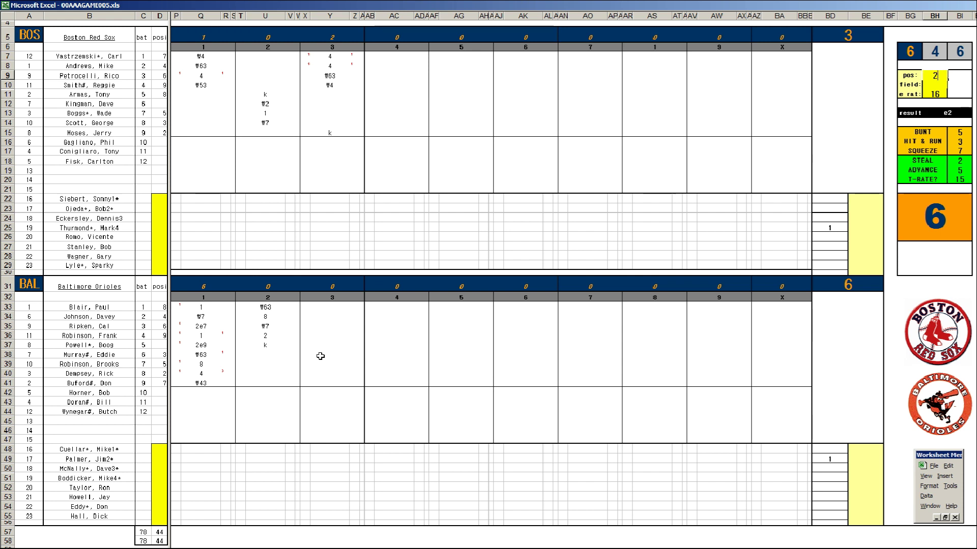
{"action": "key", "text": "Return"}
{"action": "type", "text": "4"}
{"action": "key", "text": "Return"}
{"action": "type", "text": "1"}
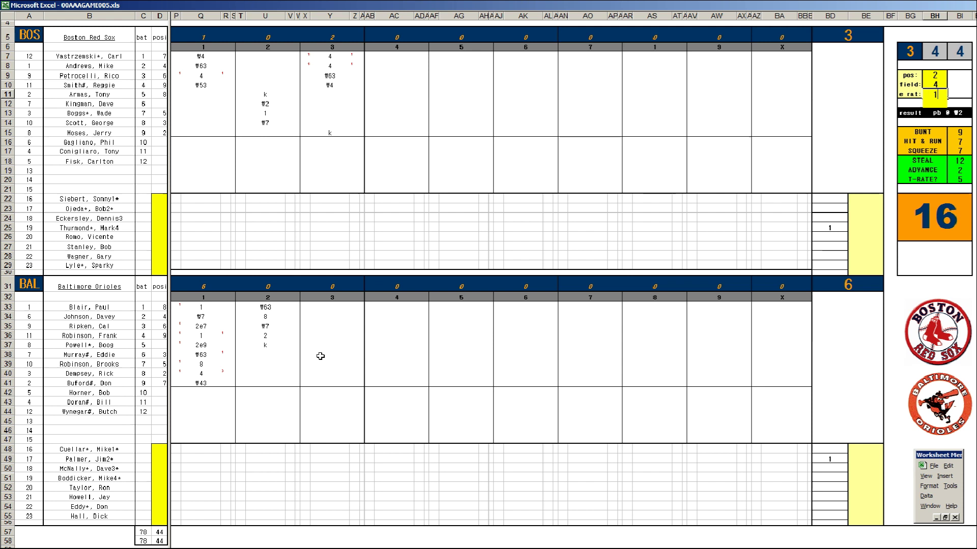
{"action": "type", "text": "0"}
{"action": "key", "text": "Return"}
- Enter Baltimore's third-inning plays e2, #7, #4 and start #8
{"action": "left_click", "coordinate": [321, 355]}
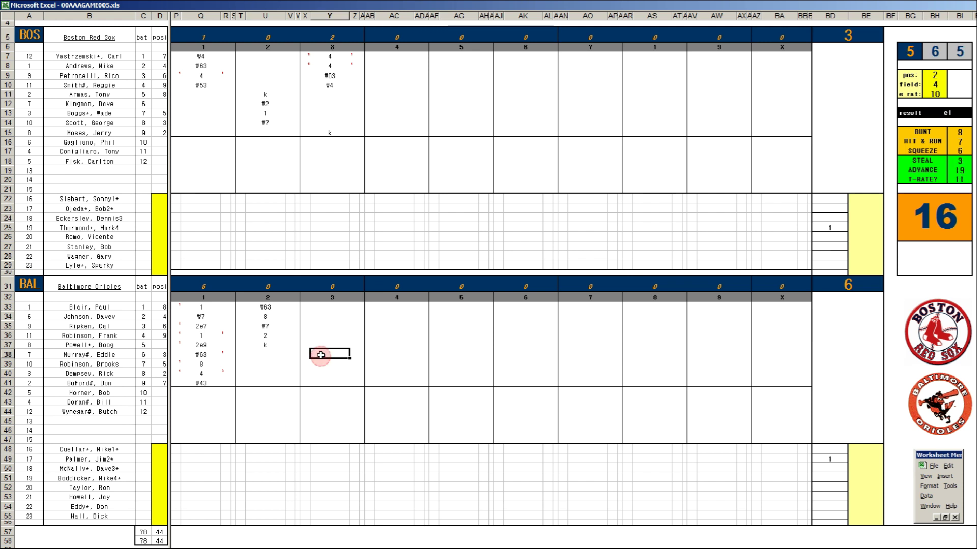
{"action": "type", "text": "e2"}
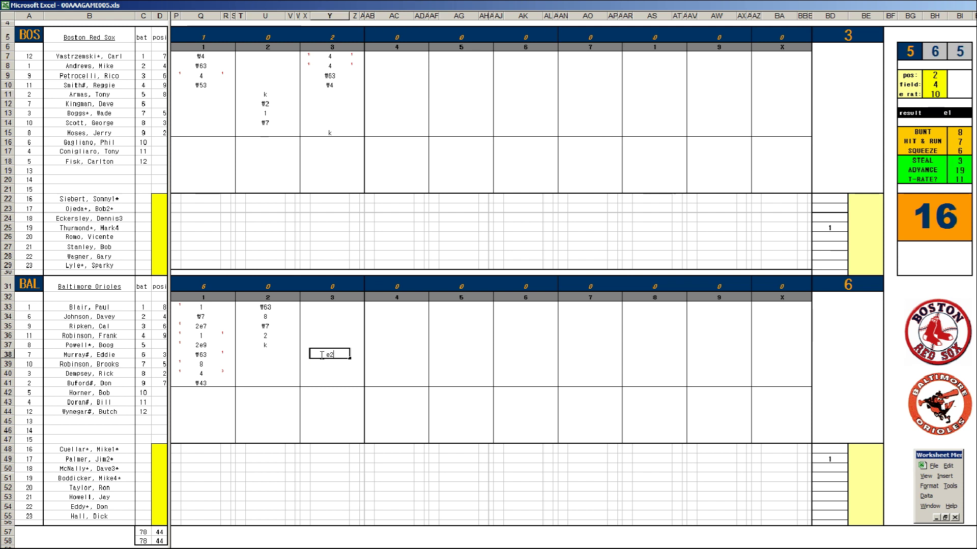
{"action": "key", "text": "Return"}
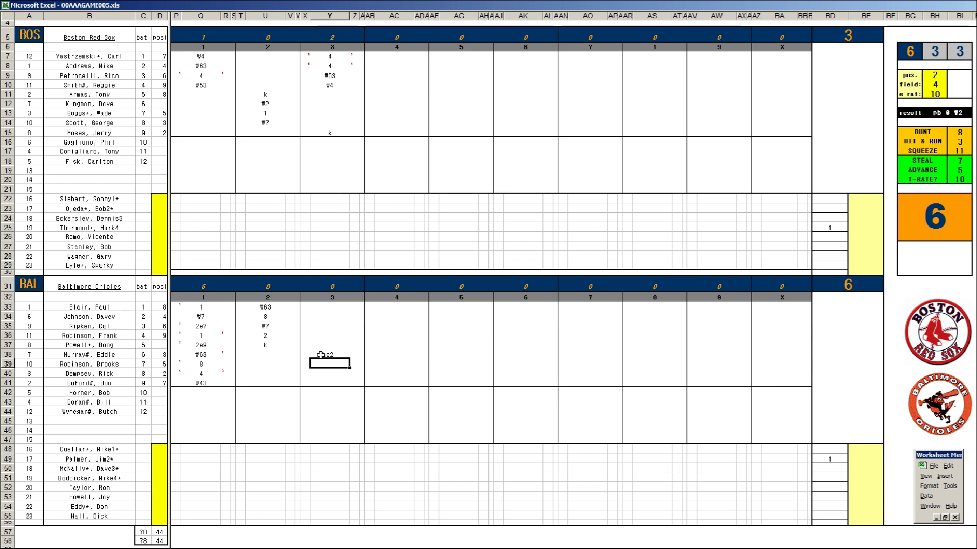
{"action": "type", "text": "#7"}
{"action": "key", "text": "Return"}
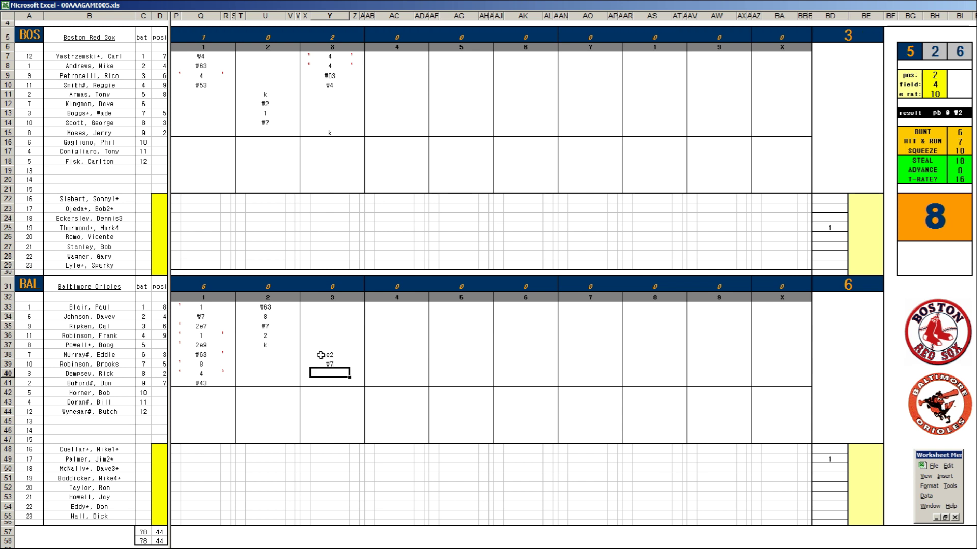
{"action": "type", "text": "#4"}
{"action": "key", "text": "Return"}
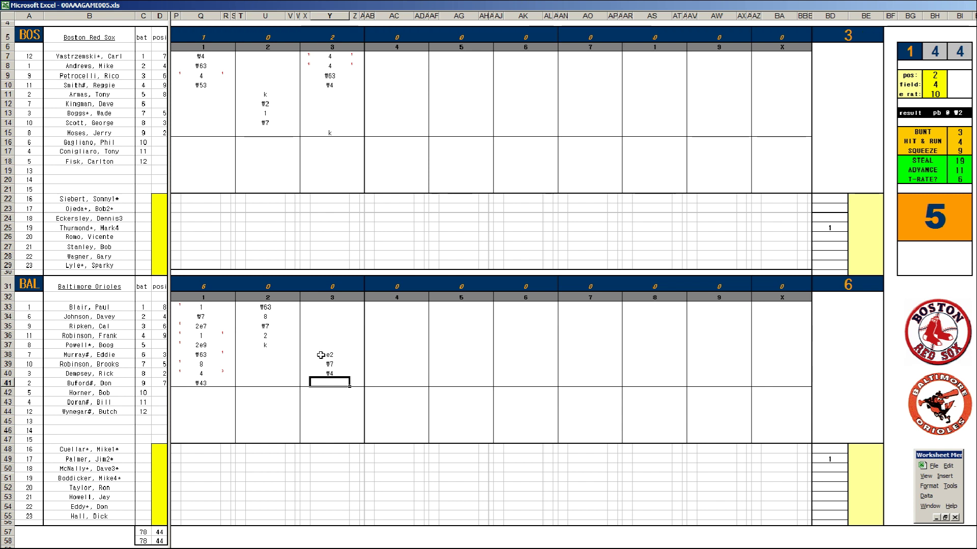
{"action": "type", "text": "#8"}
- Enter Boston's fourth-inning plays k, k, 1 and #7, correcting #8 to #7
{"action": "left_click", "coordinate": [383, 92]}
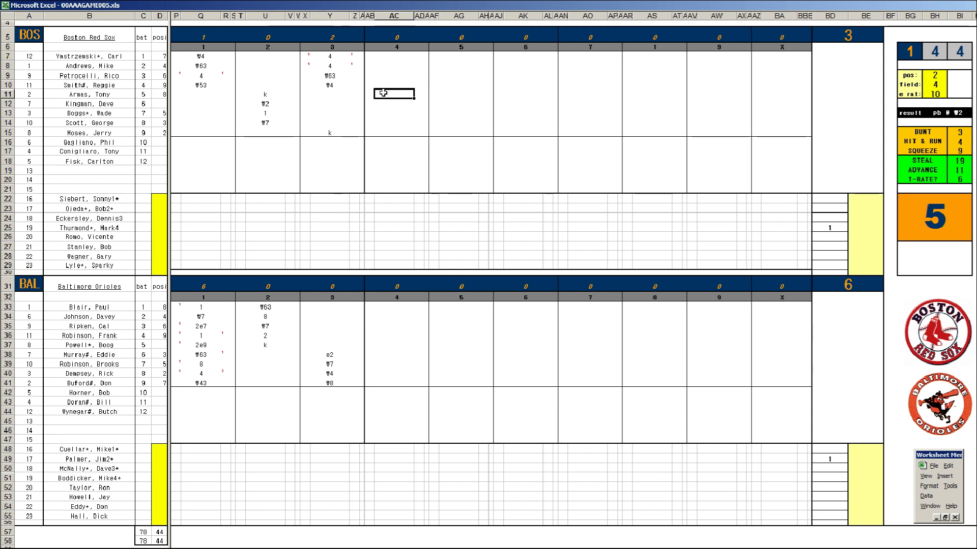
{"action": "type", "text": "k"}
{"action": "key", "text": "Return"}
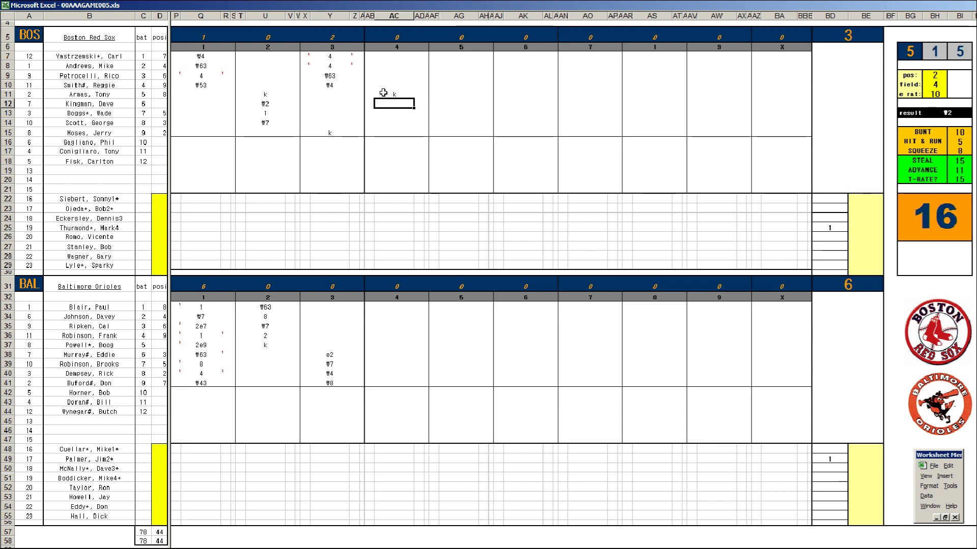
{"action": "type", "text": "k"}
{"action": "key", "text": "Return"}
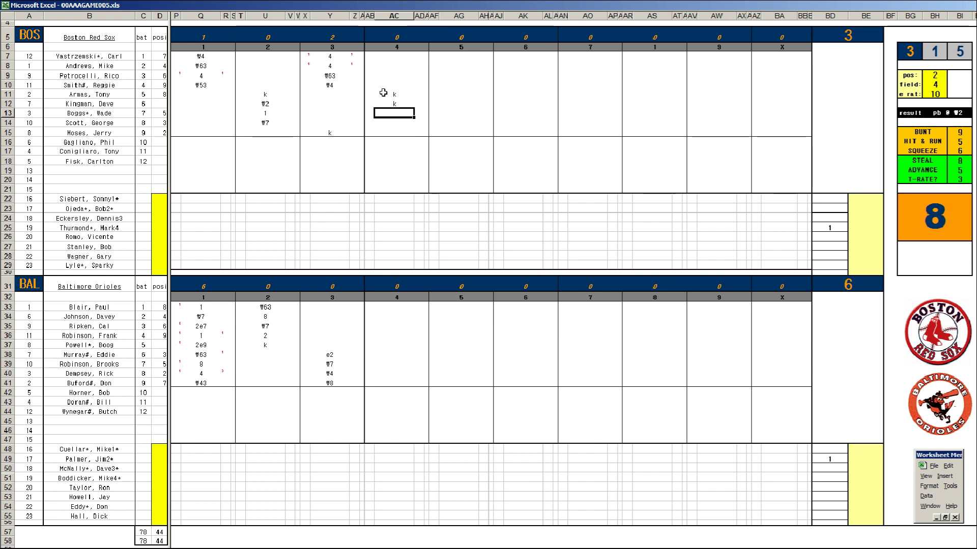
{"action": "type", "text": "1"}
{"action": "key", "text": "Return"}
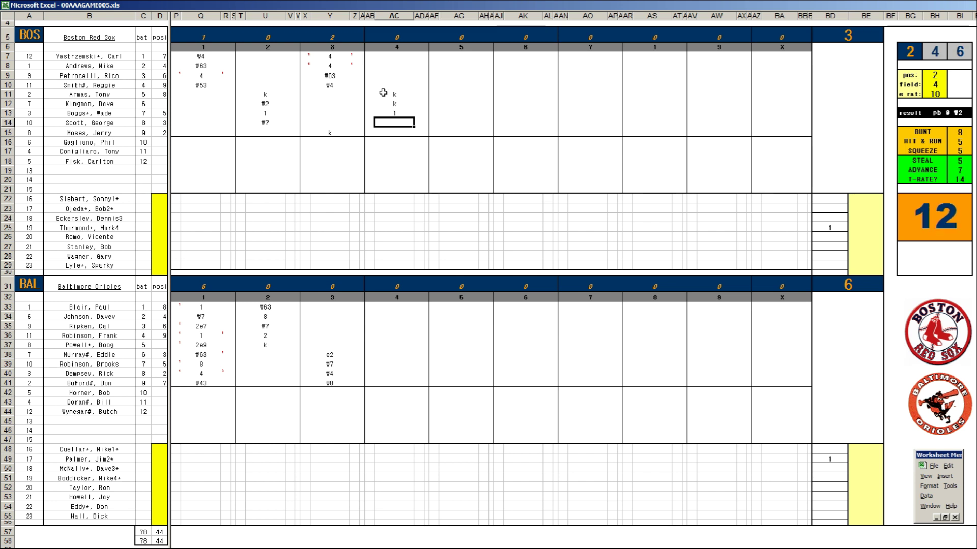
{"action": "type", "text": "#8"}
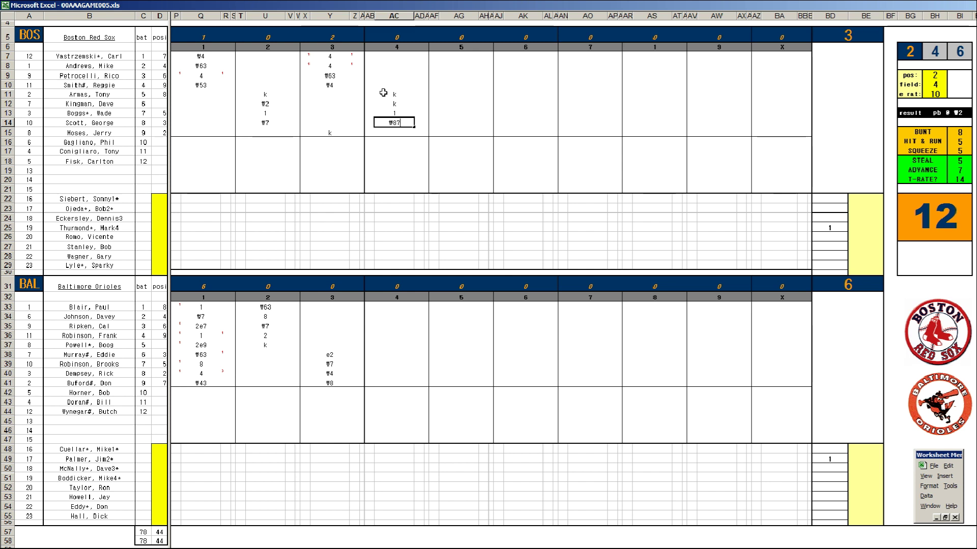
{"action": "key", "text": "BackSpace"}
{"action": "type", "text": "7"}
- Record Baltimore's three fourth-inning outs, ending with #3 and a strikeout
{"action": "left_click", "coordinate": [398, 308]}
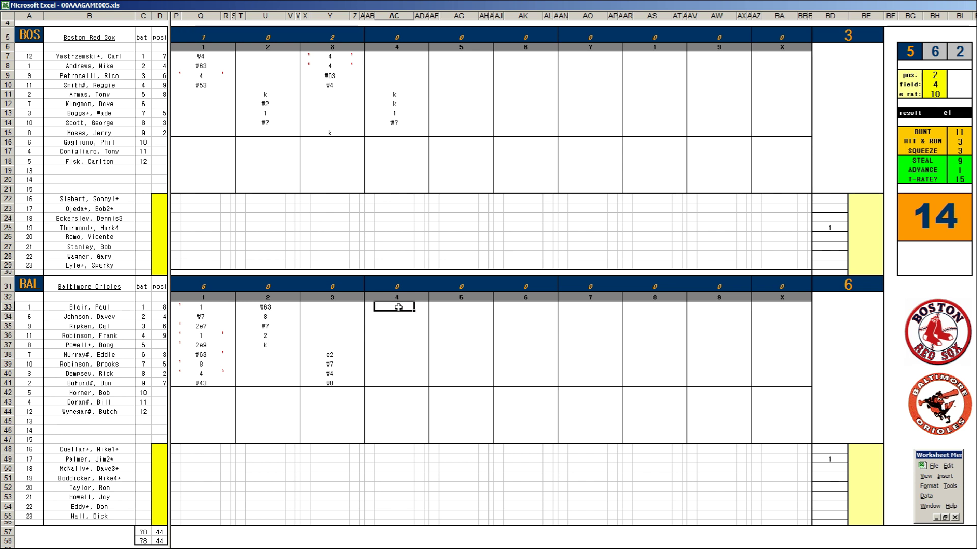
{"action": "type", "text": "#1"}
{"action": "key", "text": "Return"}
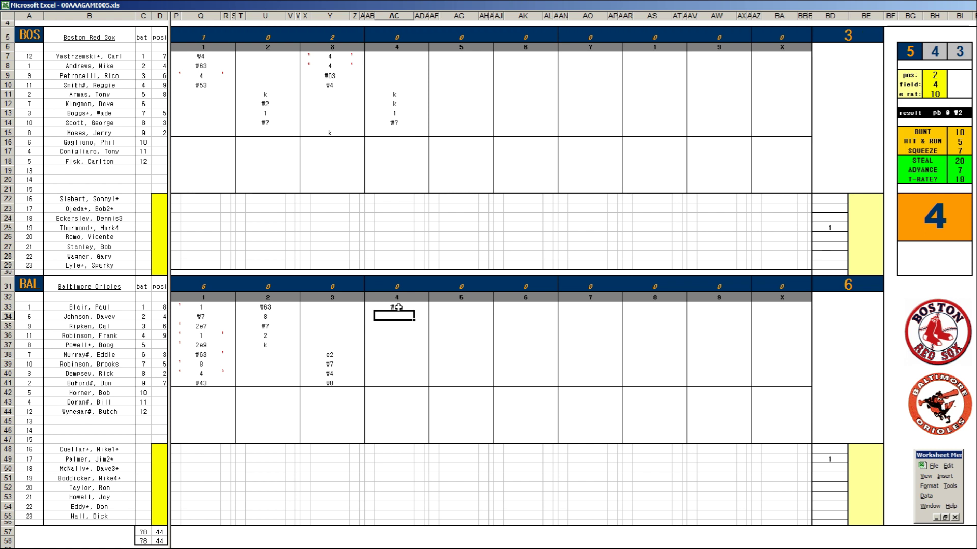
{"action": "type", "text": "#3"}
{"action": "key", "text": "Return"}
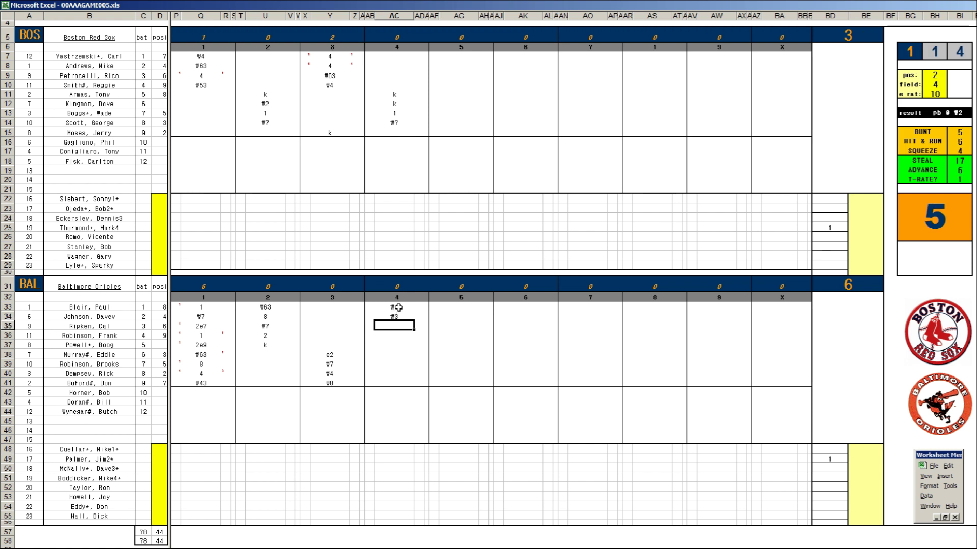
{"action": "type", "text": "k"}
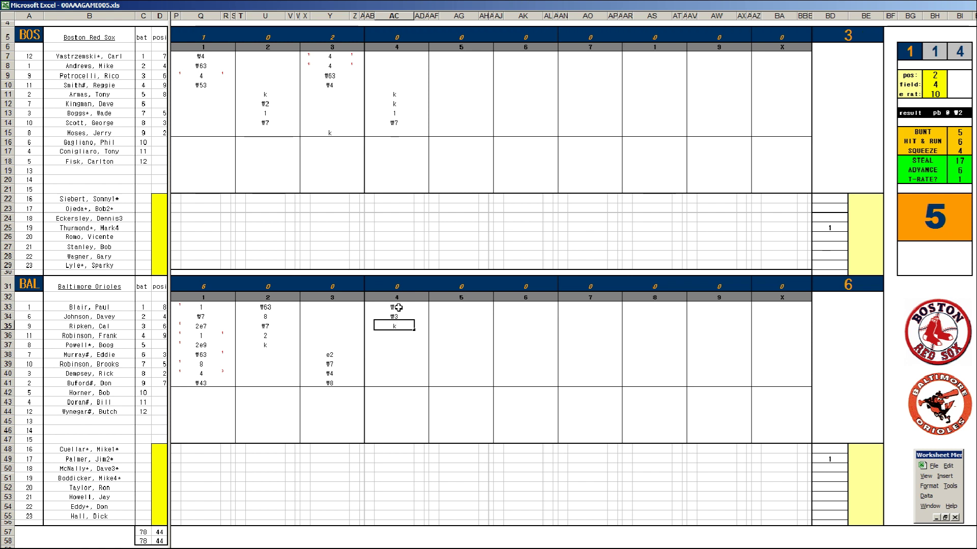
- Refresh the fielder ratings and open Boston's fifth inning with 1 and #643
{"action": "left_click", "coordinate": [446, 134]}
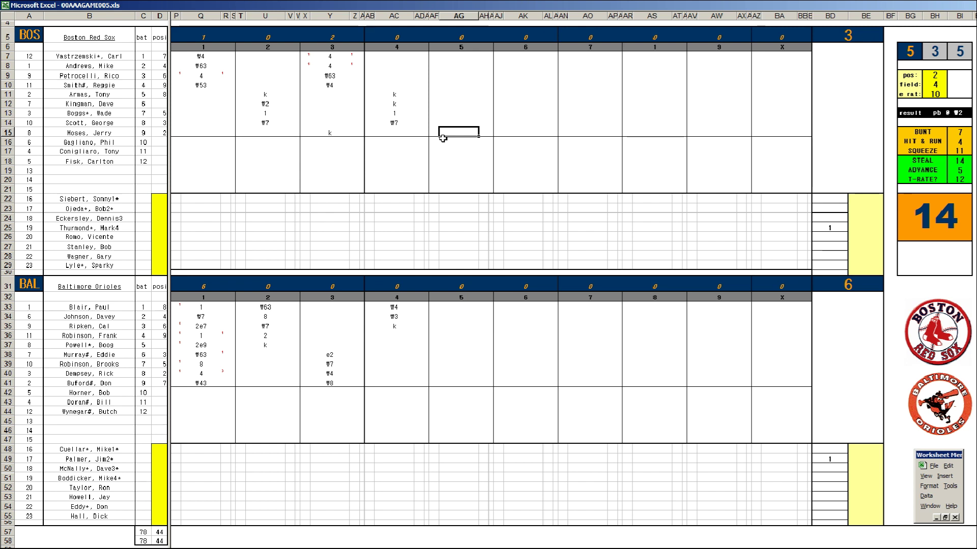
{"action": "key", "text": "ctrl+r"}
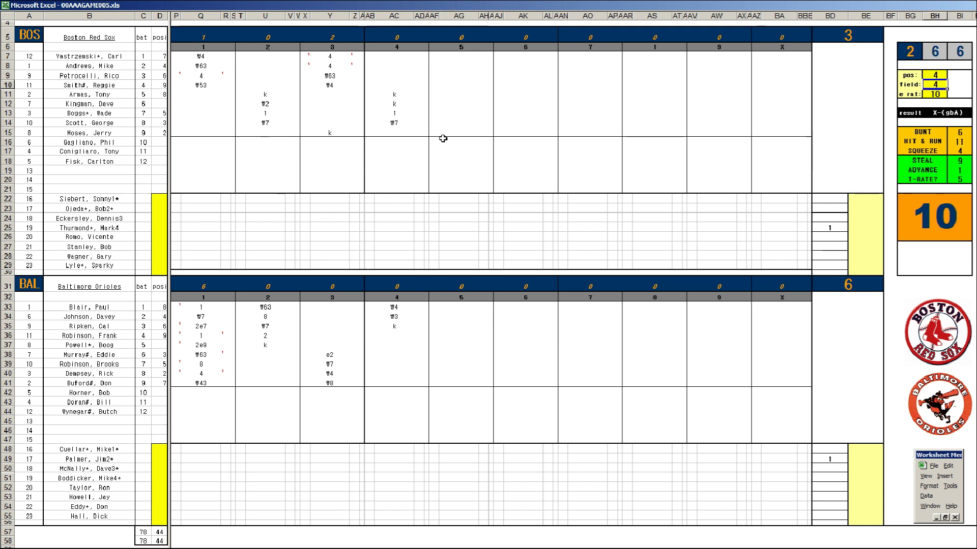
{"action": "left_click", "coordinate": [443, 133]}
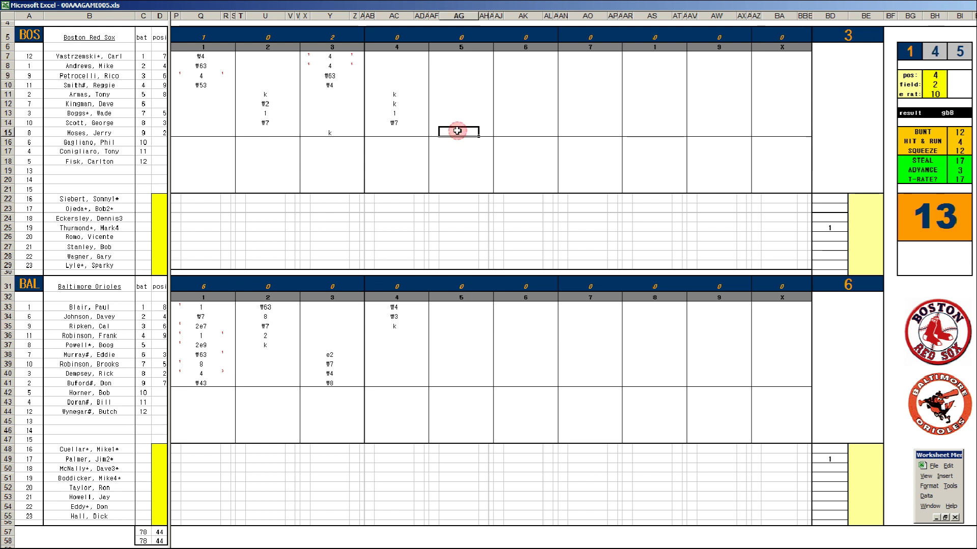
{"action": "type", "text": "\\3"}
{"action": "key", "text": "Up"}
{"action": "key", "text": "Up"}
{"action": "key", "text": "Up"}
{"action": "key", "text": "Up"}
{"action": "key", "text": "Up"}
{"action": "key", "text": "Up"}
{"action": "key", "text": "Up"}
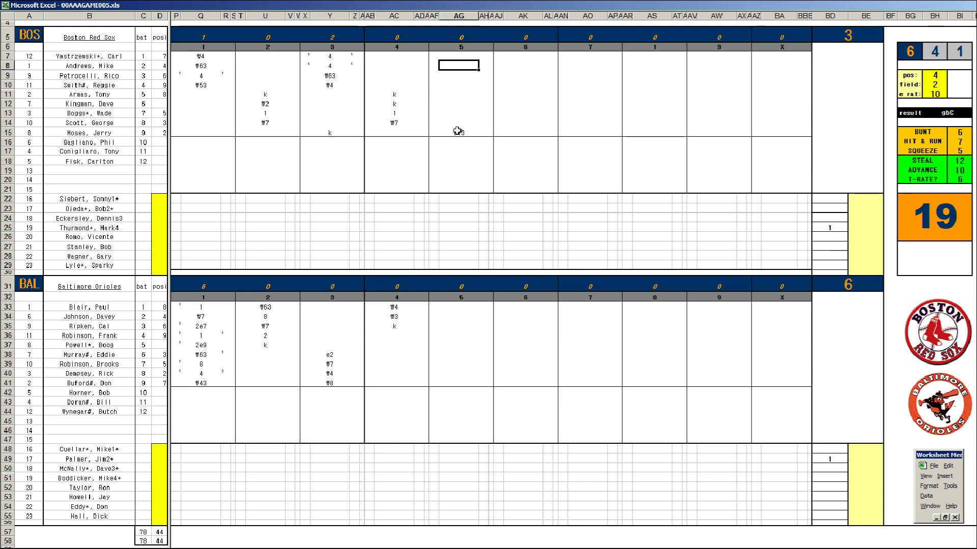
{"action": "key", "text": "Up"}
{"action": "type", "text": "1"}
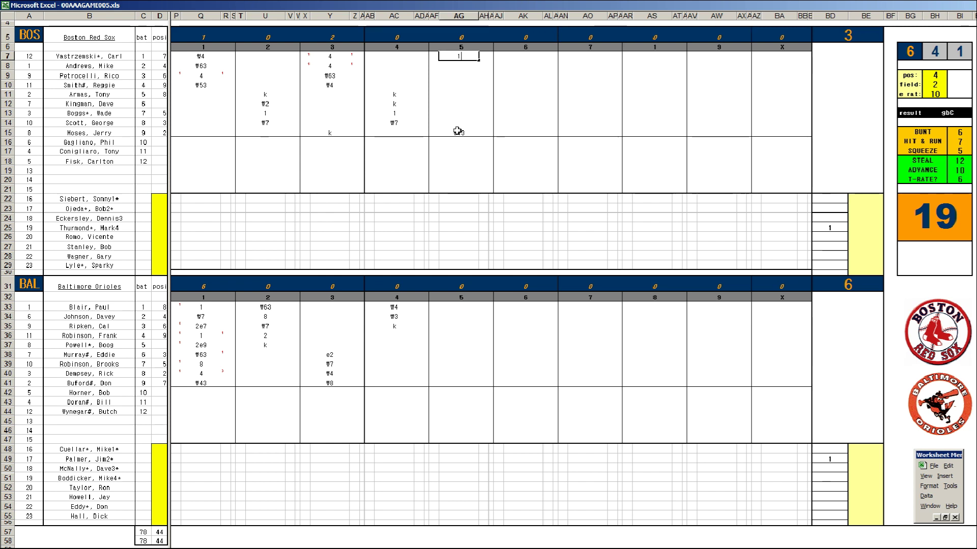
{"action": "key", "text": "Return"}
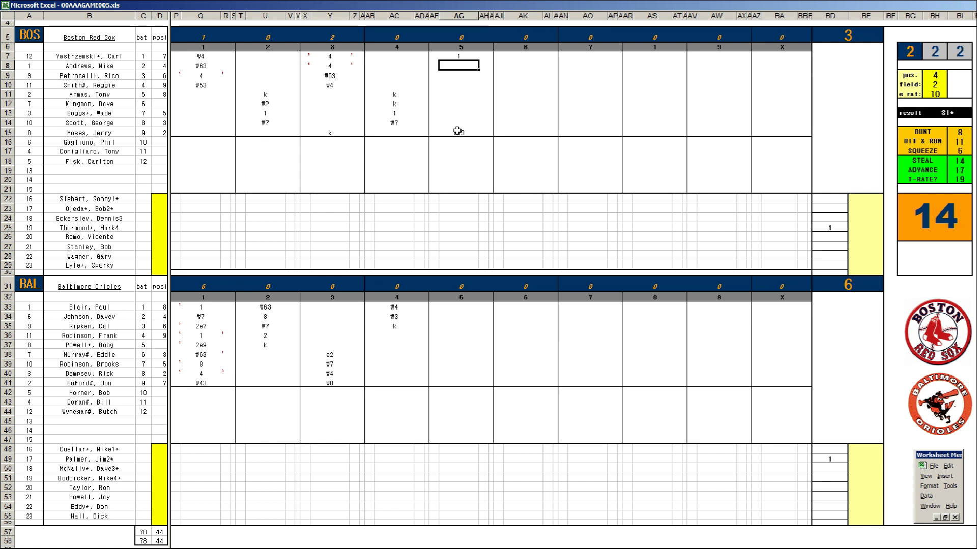
{"action": "type", "text": "#643"}
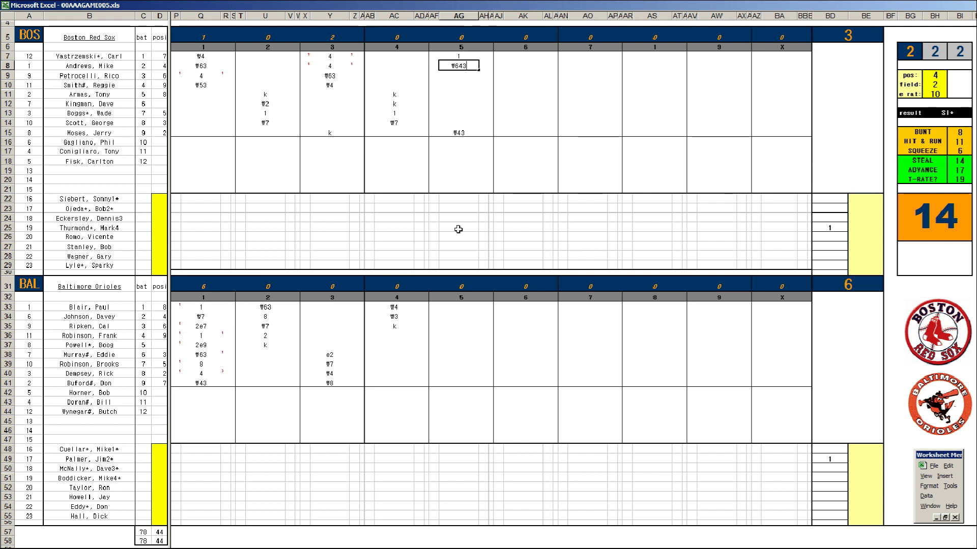
{"action": "left_click", "coordinate": [455, 333]}
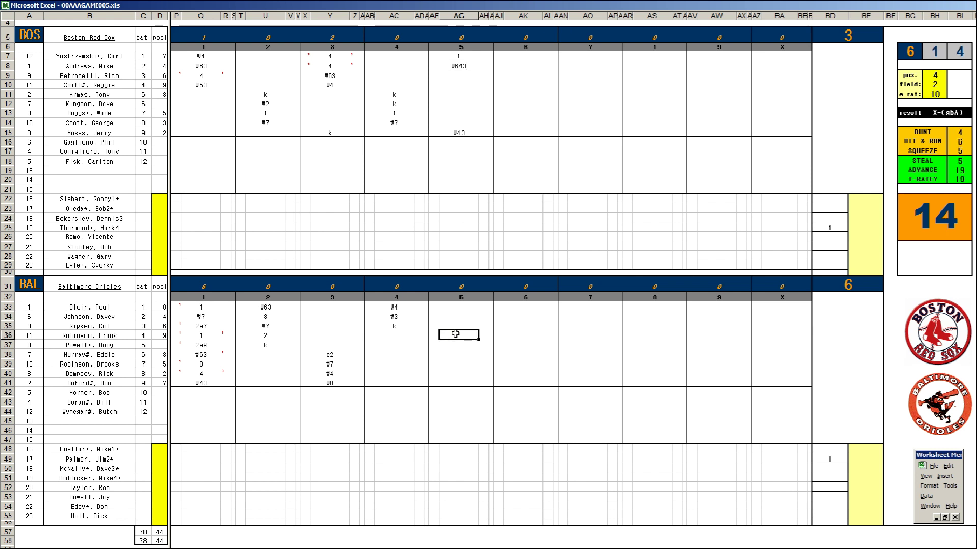
- Enter #4, 8, #7 and #8 for Baltimore's fifth-inning batters
{"action": "type", "text": "#4"}
{"action": "key", "text": "Return"}
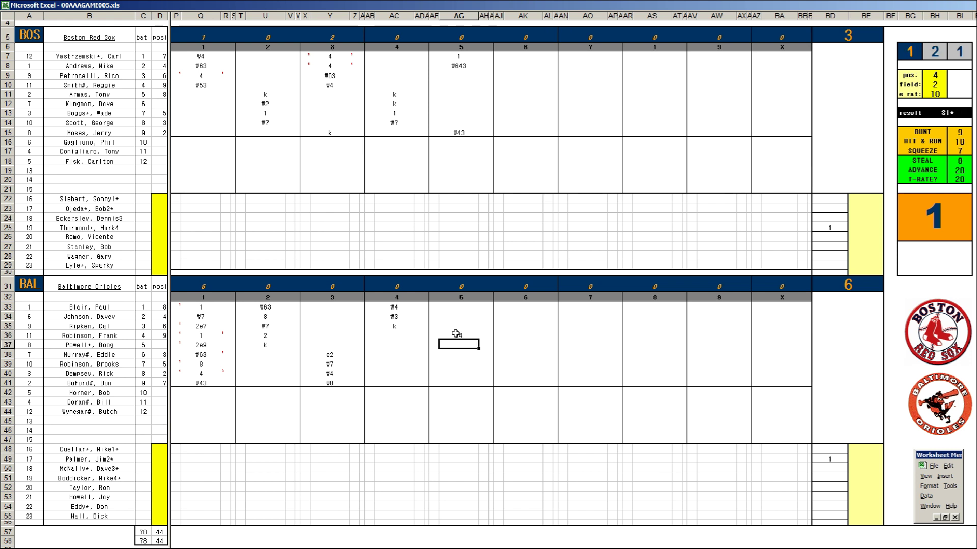
{"action": "type", "text": "8"}
{"action": "key", "text": "Return"}
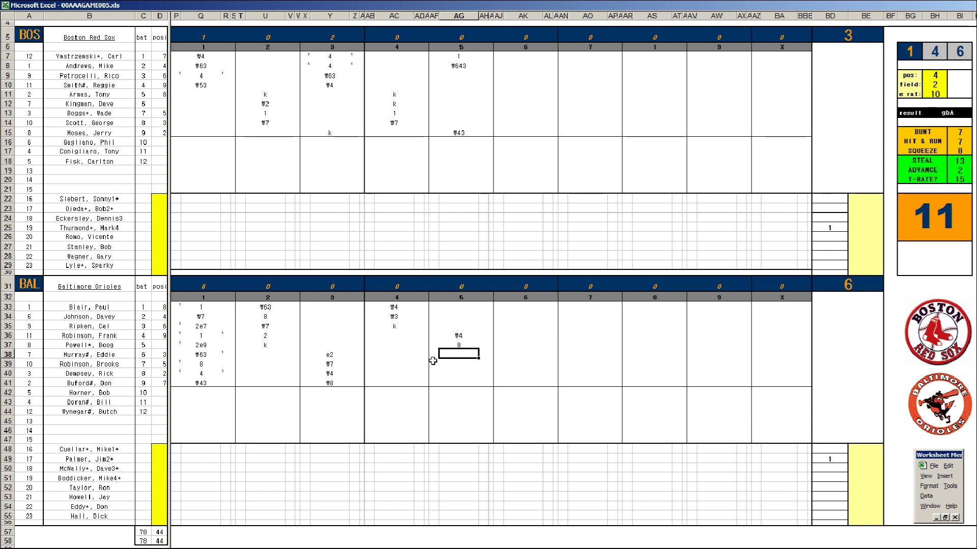
{"action": "type", "text": "#7"}
{"action": "key", "text": "Return"}
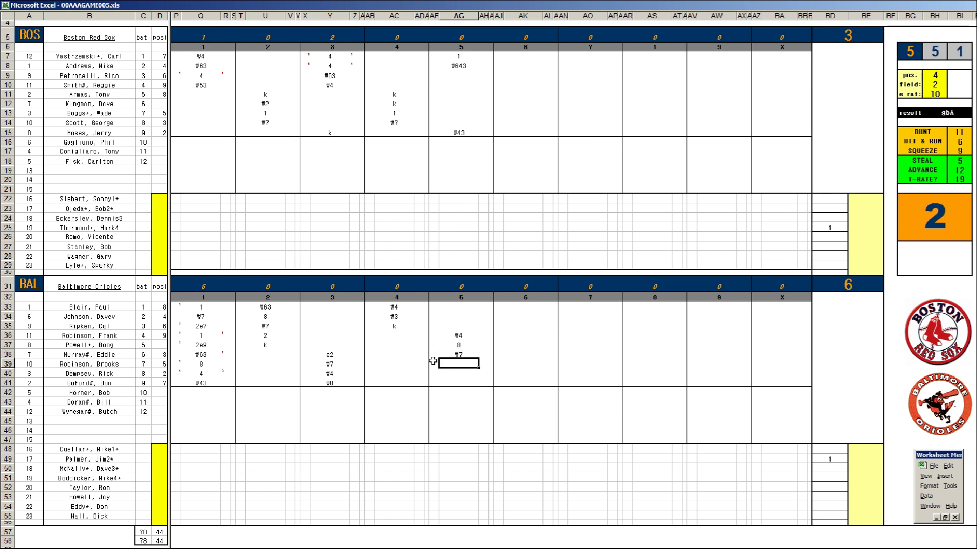
{"action": "type", "text": "#8"}
{"action": "left_click", "coordinate": [515, 72]}
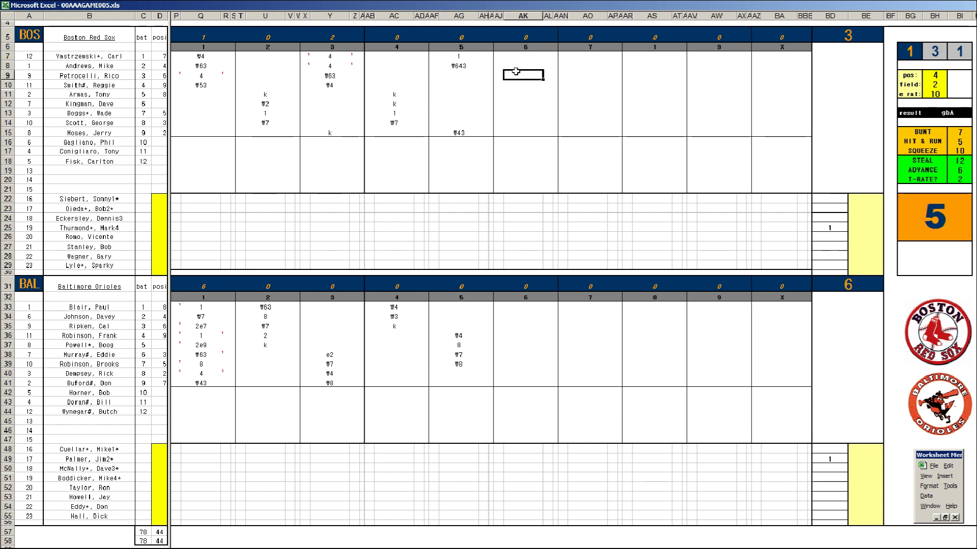
- Enter ₩7, ₩53, 4 and ₩63 for Boston's sixth-inning batters in AK9–AK12
{"action": "type", "text": "#7"}
{"action": "key", "text": "Return"}
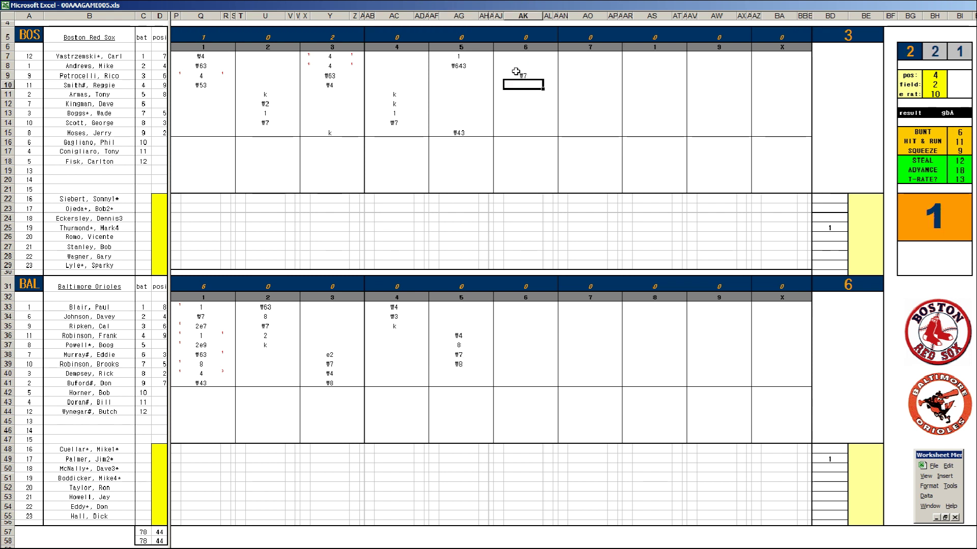
{"action": "type", "text": "#53"}
{"action": "key", "text": "Return"}
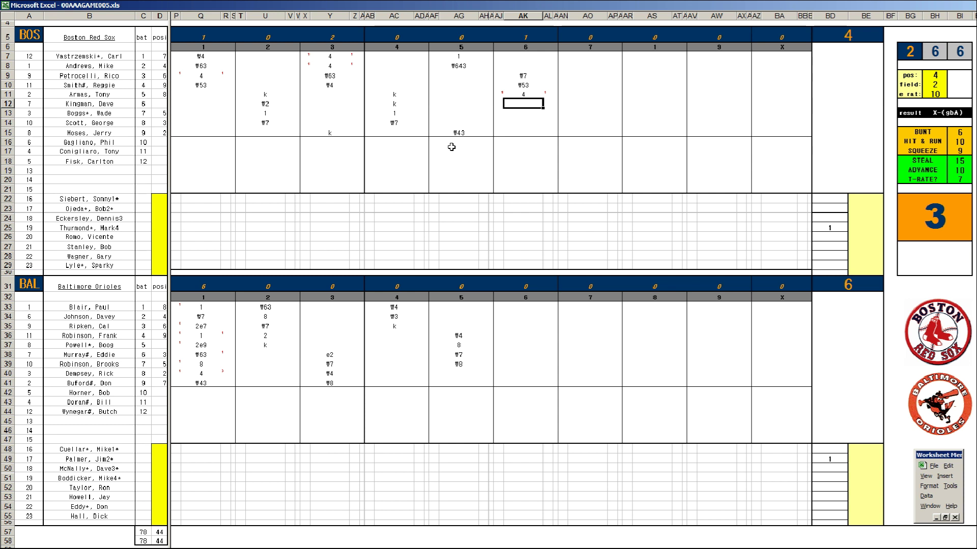
{"action": "type", "text": "#63"}
{"action": "left_click", "coordinate": [500, 374]}
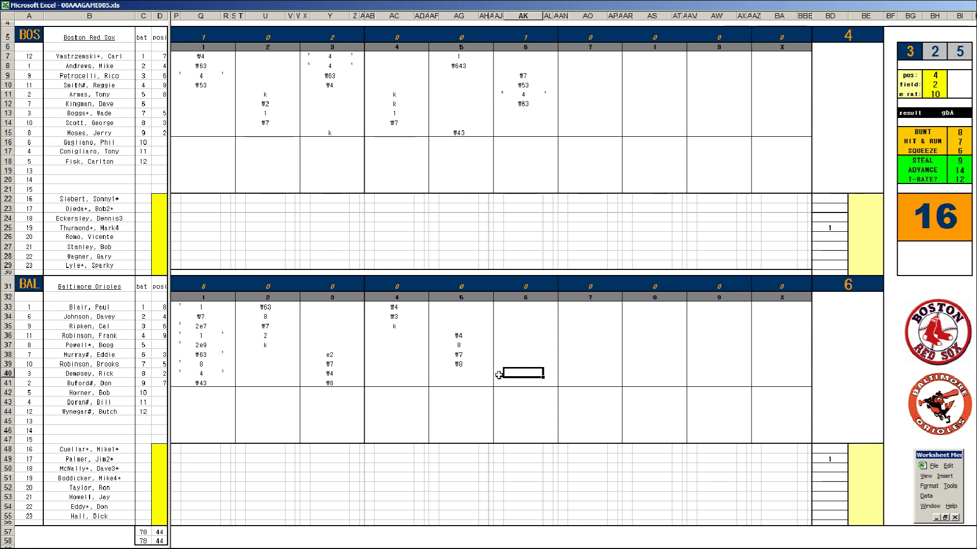
- Enter ₩8 and 8 for Baltimore's rows 40–41 in the sixth, then 1 in AK33
{"action": "type", "text": "#8"}
{"action": "key", "text": "Return"}
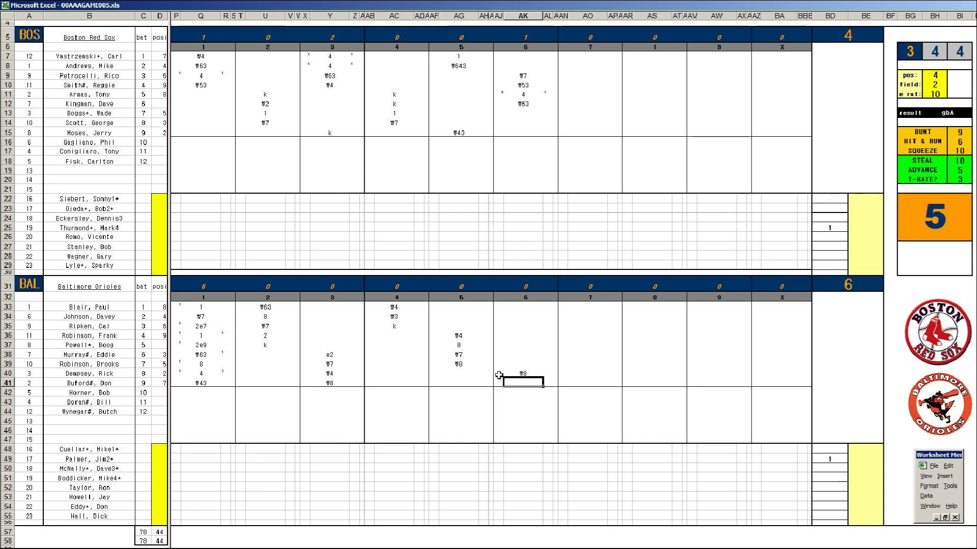
{"action": "type", "text": "8"}
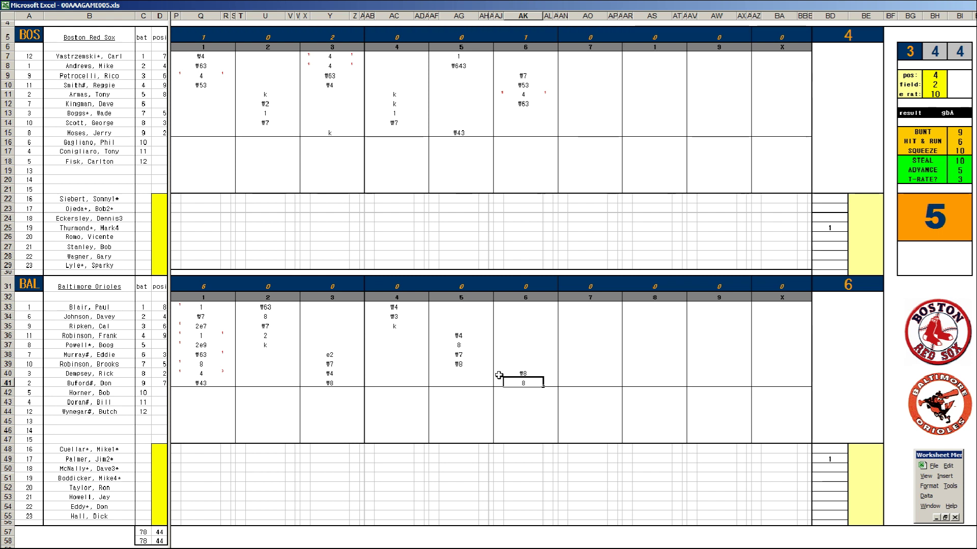
{"action": "key", "text": "Up"}
{"action": "key", "text": "Up"}
{"action": "key", "text": "Up"}
{"action": "key", "text": "Up"}
{"action": "key", "text": "Up"}
{"action": "key", "text": "Up"}
{"action": "key", "text": "Up"}
{"action": "key", "text": "Up"}
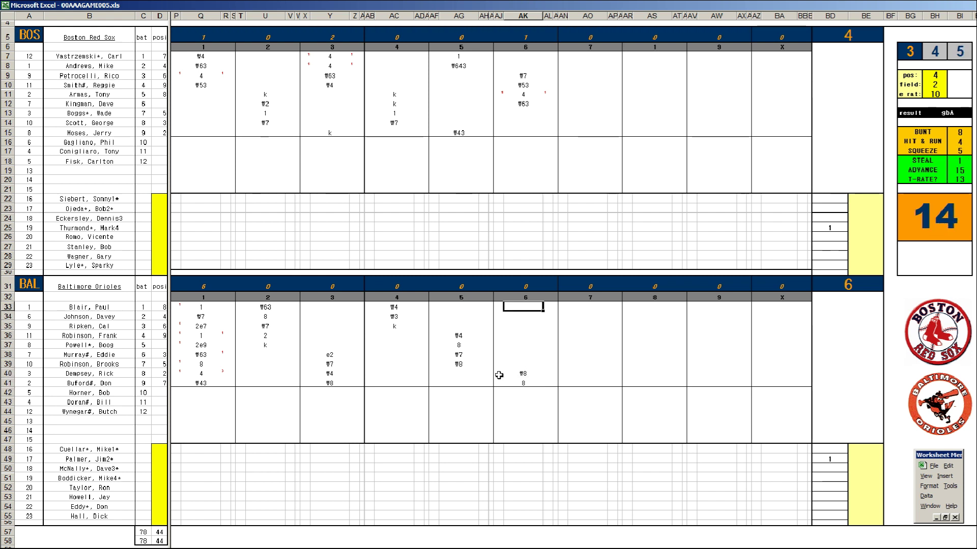
{"action": "type", "text": "1"}
- Give Boston's first pitcher 5 1/3 innings in BE25 and note dj in row 26's sixth inning
{"action": "left_click", "coordinate": [869, 229]}
{"action": "type", "text": "+16/5"}
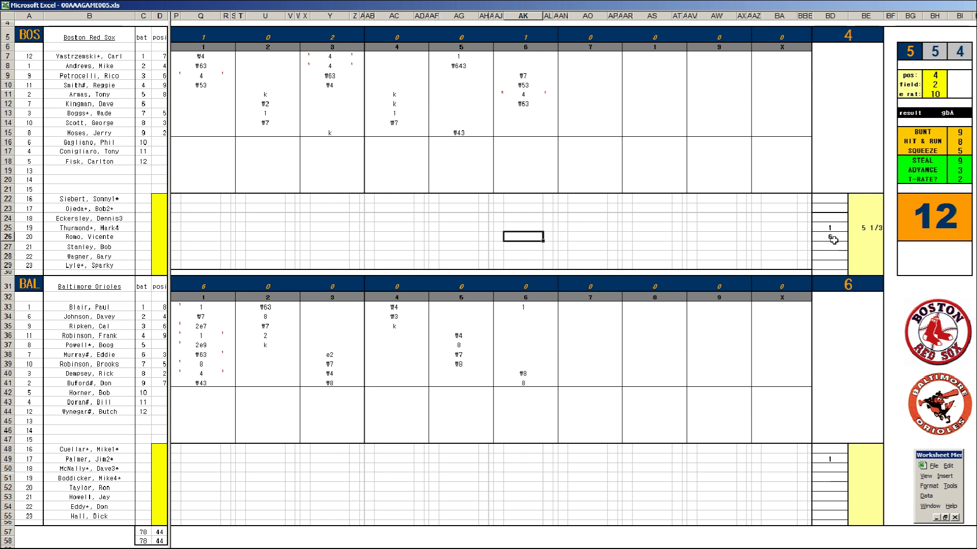
{"action": "type", "text": "dj"}
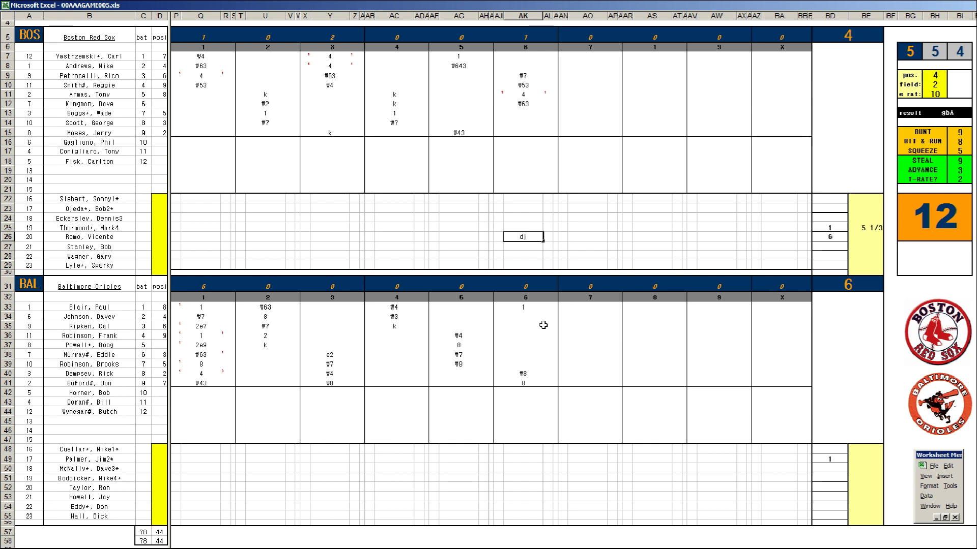
{"action": "left_click", "coordinate": [523, 317]}
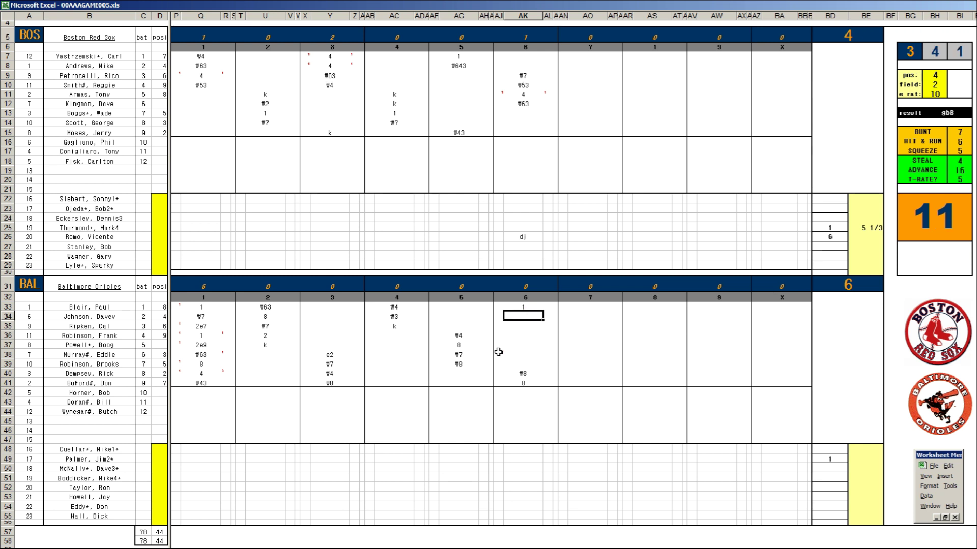
- Score 2 for the row-34 batter and mark a run for the row-41 batter
{"action": "type", "text": "2"}
{"action": "key", "text": "Left"}
{"action": "key", "text": "Down"}
{"action": "key", "text": "Down"}
{"action": "key", "text": "Down"}
{"action": "key", "text": "Down"}
{"action": "key", "text": "Down"}
{"action": "key", "text": "Down"}
{"action": "key", "text": "Down"}
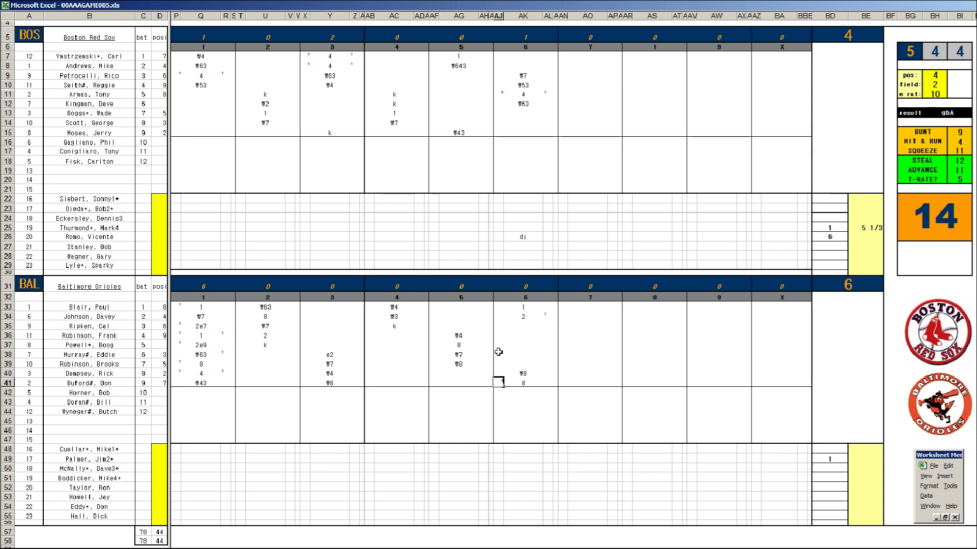
{"action": "type", "text": "1"}
{"action": "key", "text": "Right"}
{"action": "key", "text": "Up"}
{"action": "key", "text": "Up"}
{"action": "key", "text": "Up"}
{"action": "key", "text": "Up"}
{"action": "key", "text": "Up"}
{"action": "key", "text": "Up"}
{"action": "key", "text": "Up"}
{"action": "key", "text": "Down"}
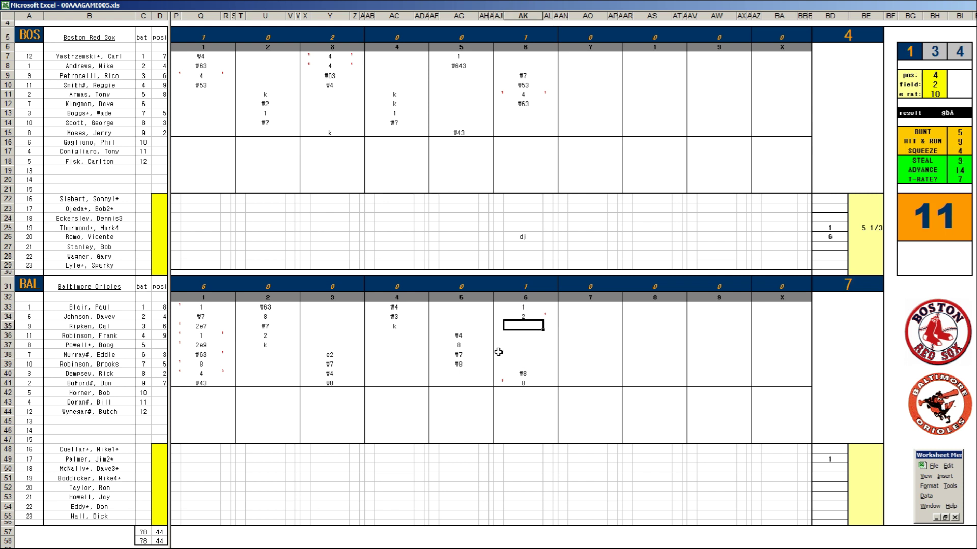
- Enter k and 1 for the next Orioles batters and mark the row-33 batter's run
{"action": "type", "text": "k"}
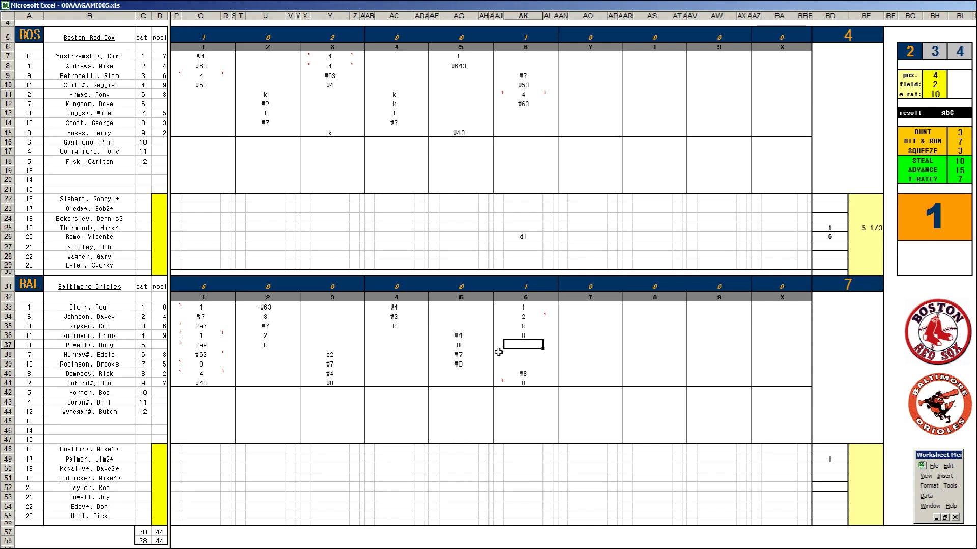
{"action": "type", "text": "1"}
{"action": "key", "text": "Left"}
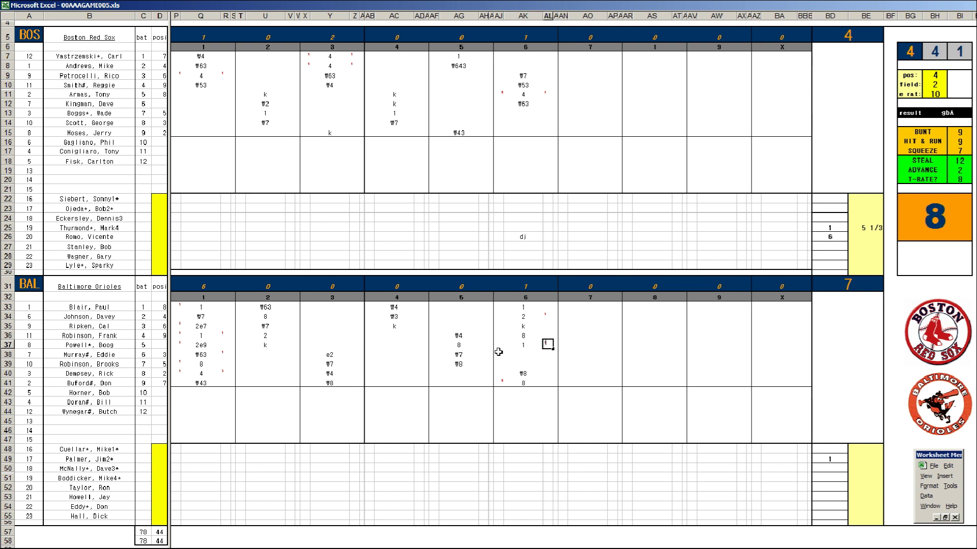
{"action": "key", "text": "Up"}
{"action": "key", "text": "Up"}
{"action": "key", "text": "Up"}
{"action": "key", "text": "Up"}
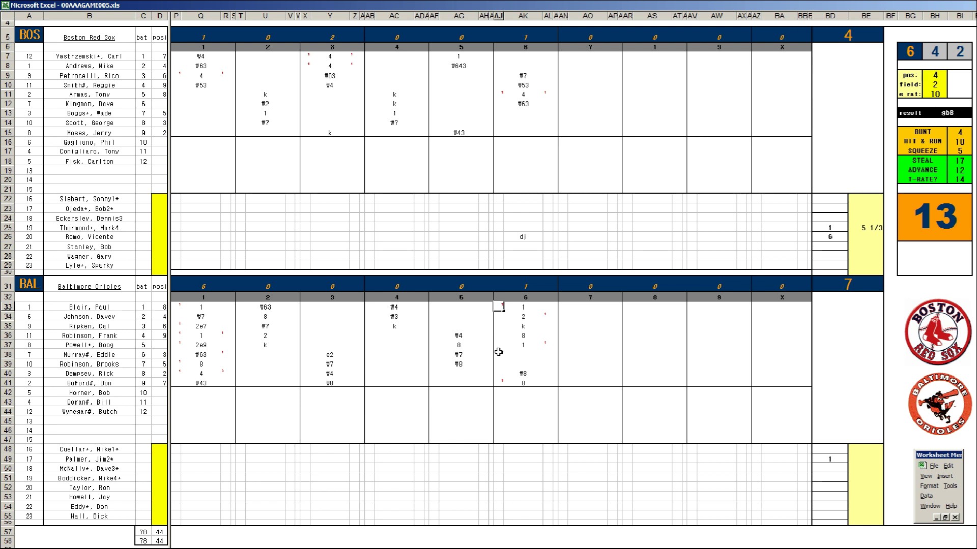
{"action": "key", "text": "Return"}
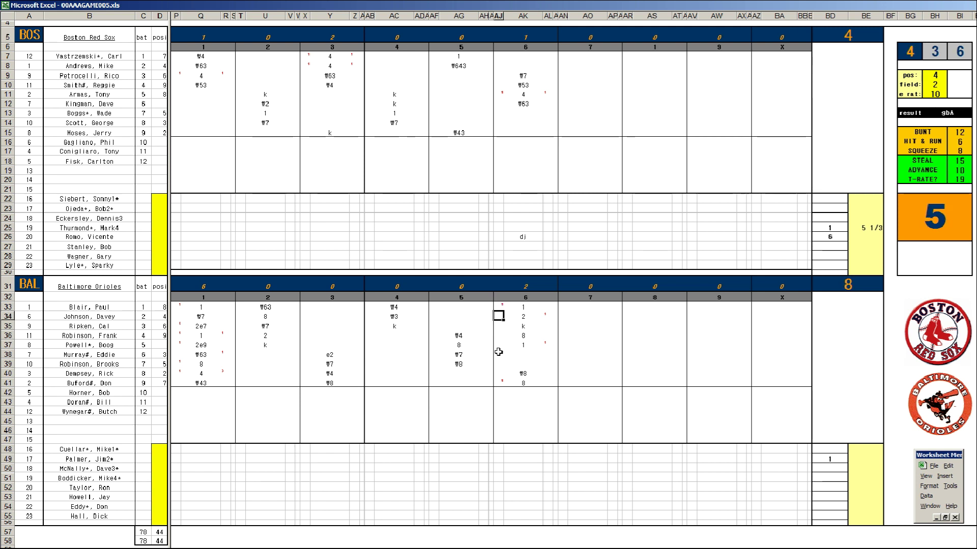
{"action": "key", "text": "Right"}
{"action": "key", "text": "Down"}
{"action": "key", "text": "Down"}
{"action": "key", "text": "Down"}
{"action": "key", "text": "Down"}
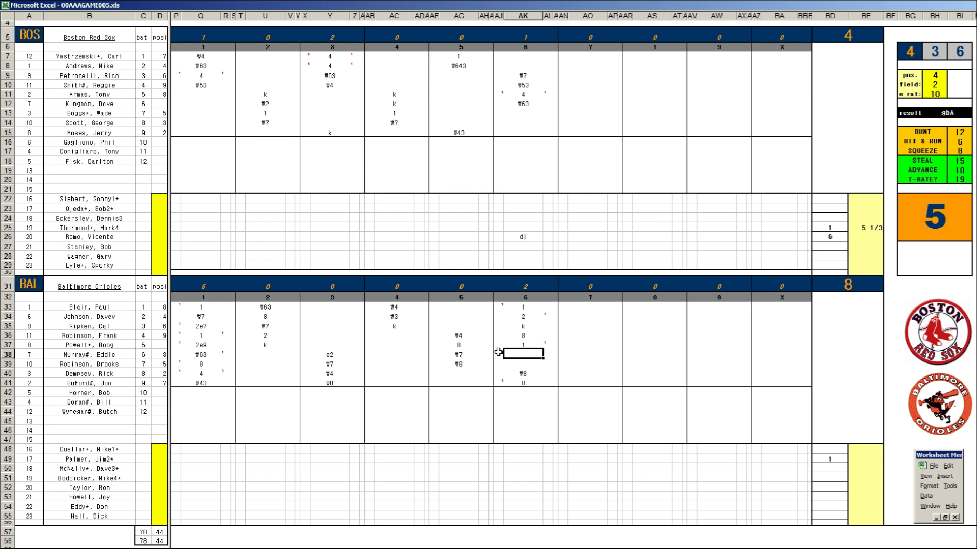
- Set pos to 4 and e rat to 26, then enter ₩43 for the row-38 batter
{"action": "key", "text": "Return"}
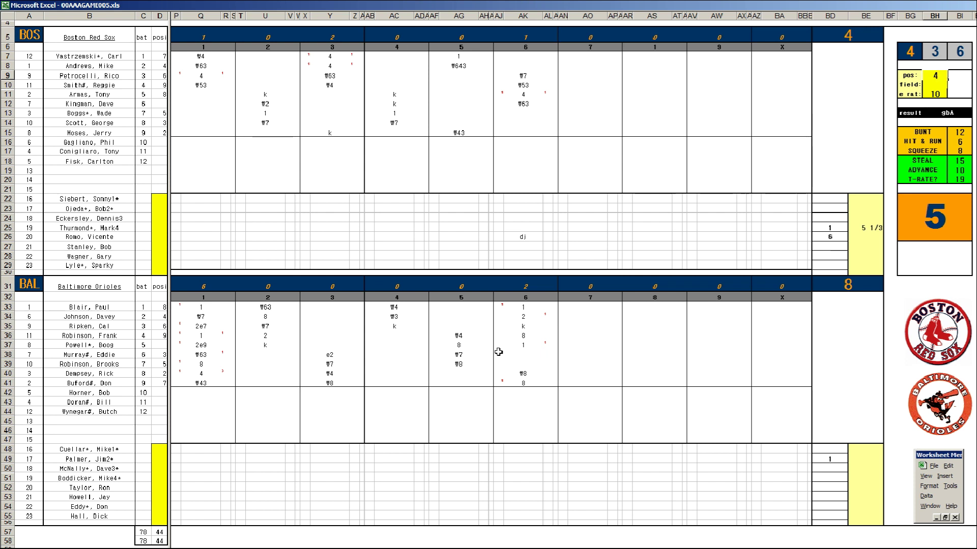
{"action": "type", "text": "4"}
{"action": "key", "text": "Return"}
{"action": "key", "text": "Return"}
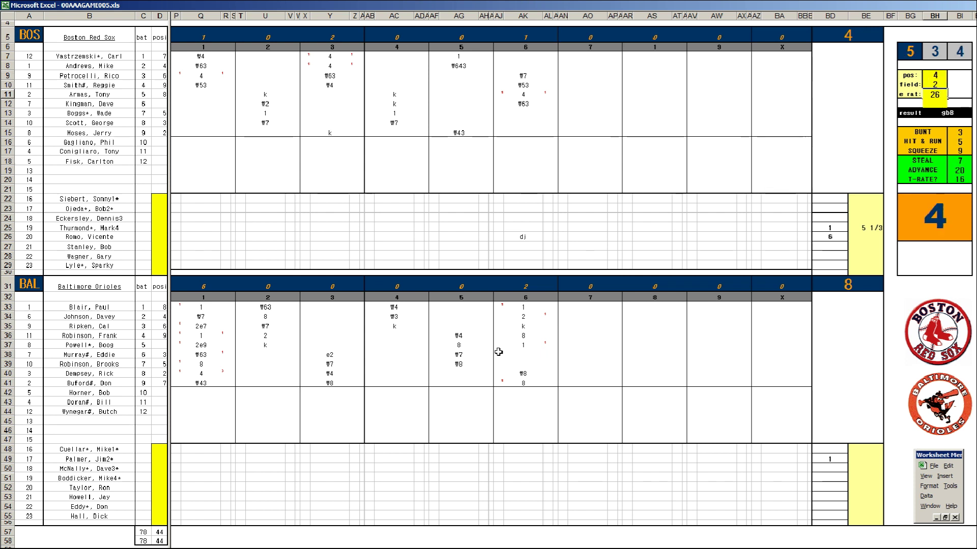
{"action": "key", "text": "Return"}
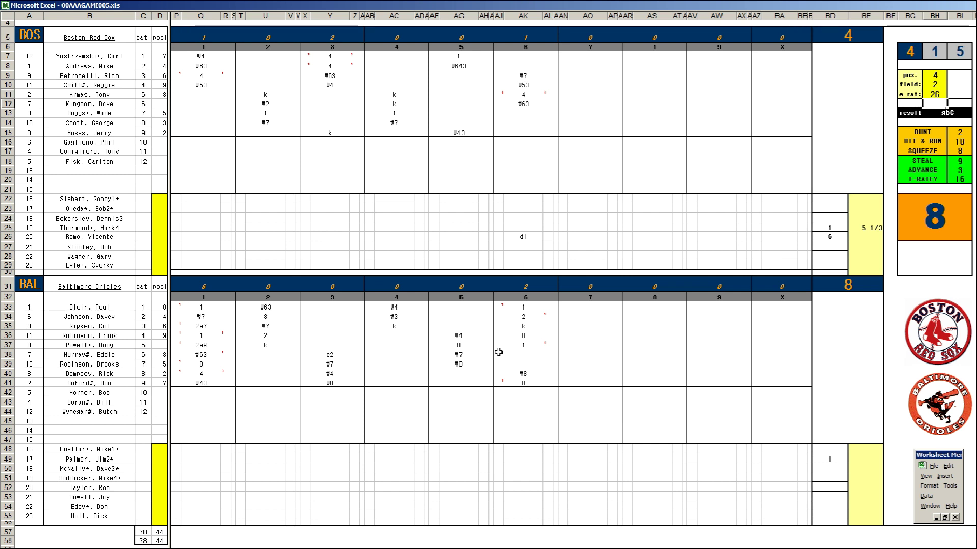
{"action": "left_click", "coordinate": [519, 355]}
{"action": "type", "text": "\\43"}
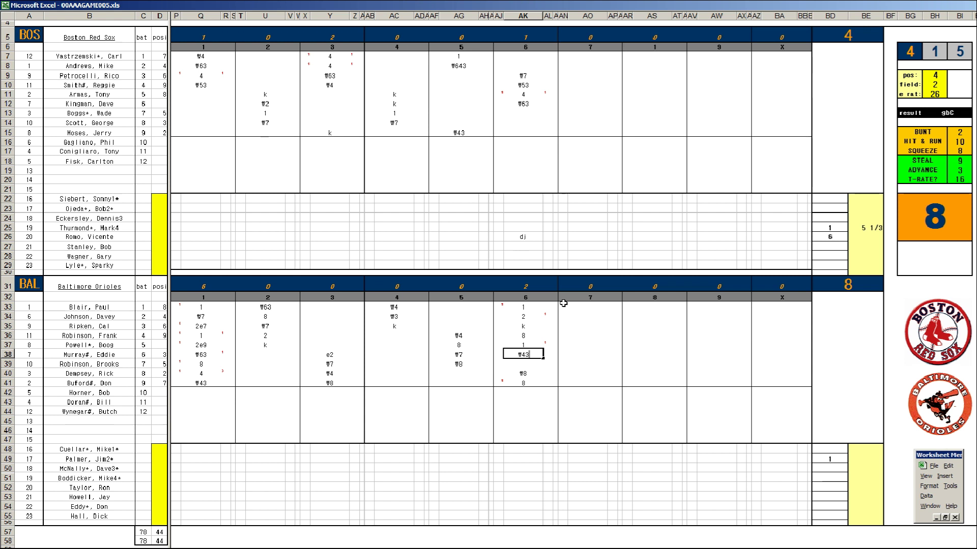
- Record Boston's seventh inning as k, ₩7, ₩9 in column AO
{"action": "left_click", "coordinate": [583, 115]}
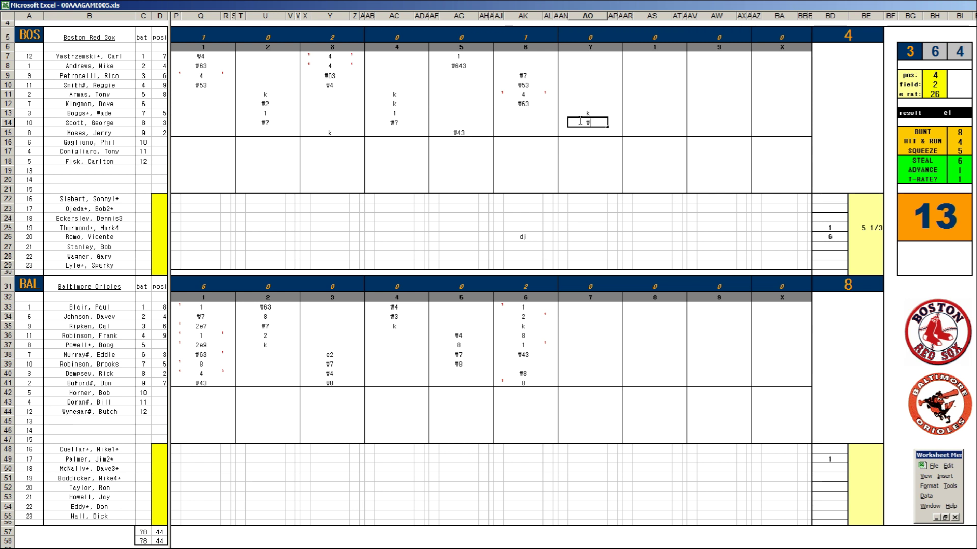
{"action": "key", "text": "Return"}
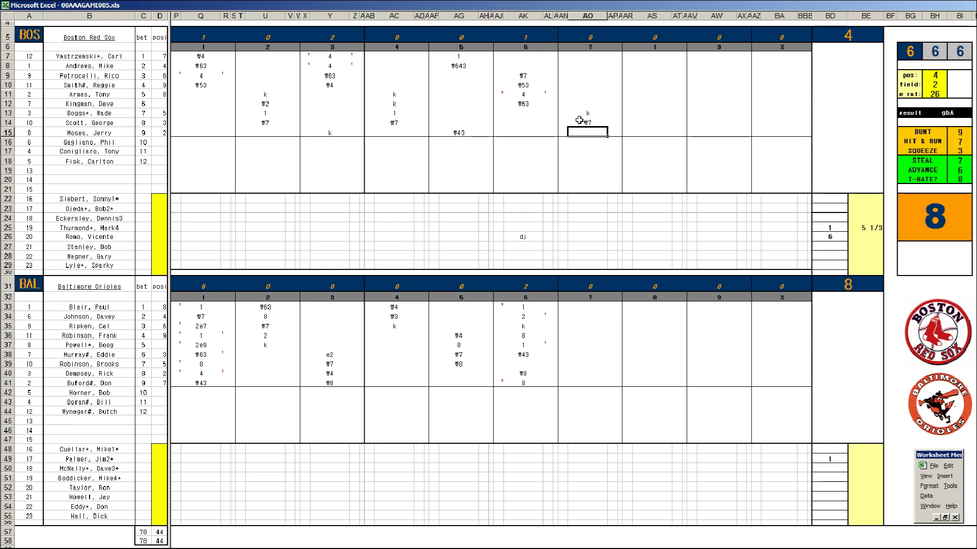
{"action": "type", "text": "\\9"}
{"action": "left_click", "coordinate": [580, 364]}
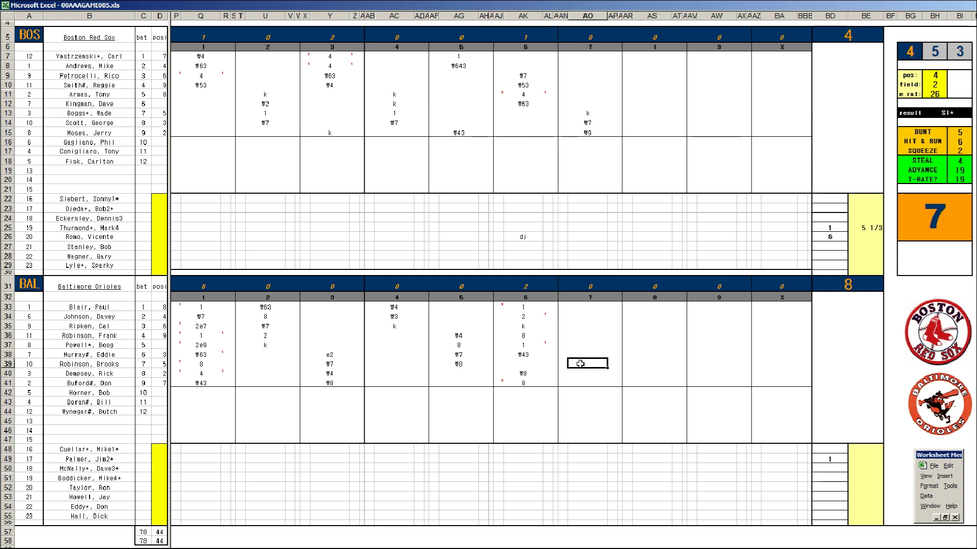
- Record Baltimore's seventh-inning k and ₩63 starting at AO39
{"action": "type", "text": "k"}
{"action": "key", "text": "Return"}
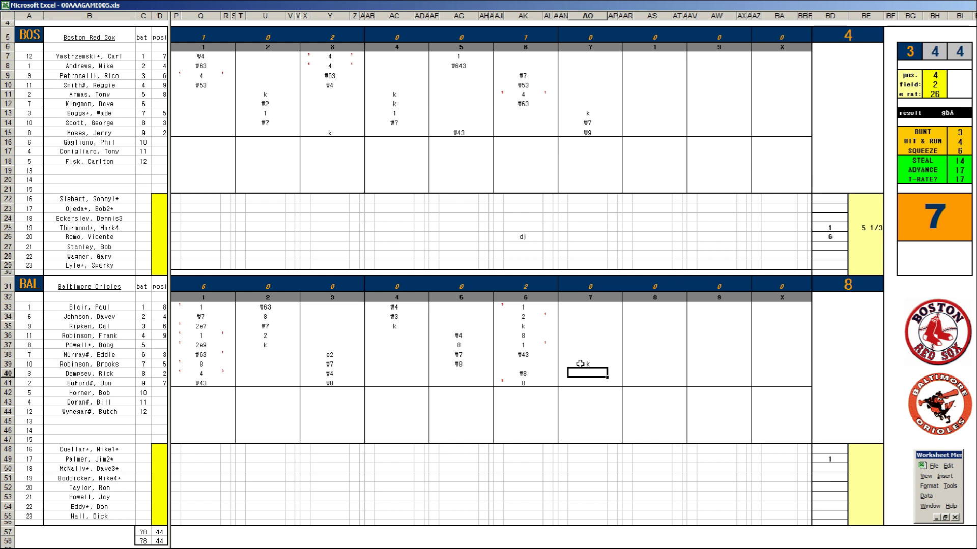
{"action": "type", "text": "₩63"}
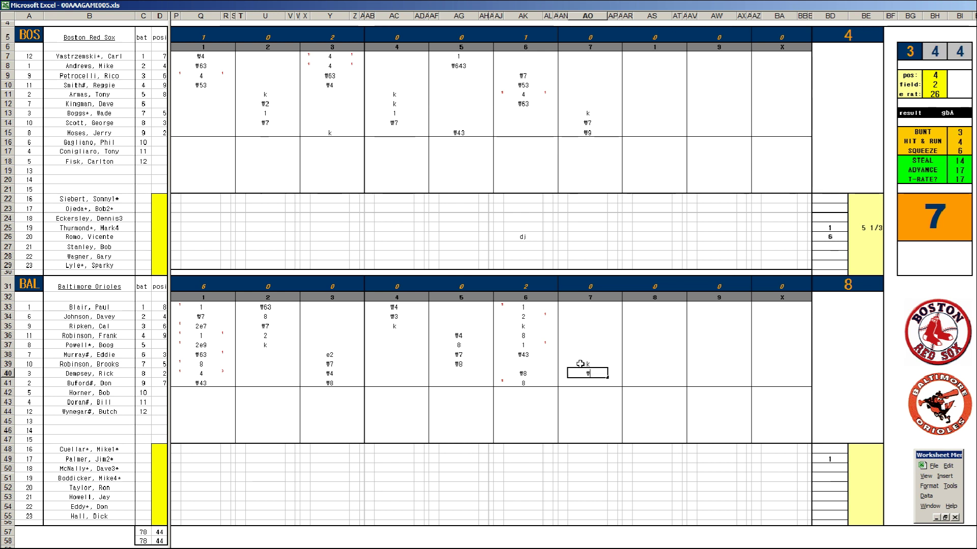
{"action": "key", "text": "Return"}
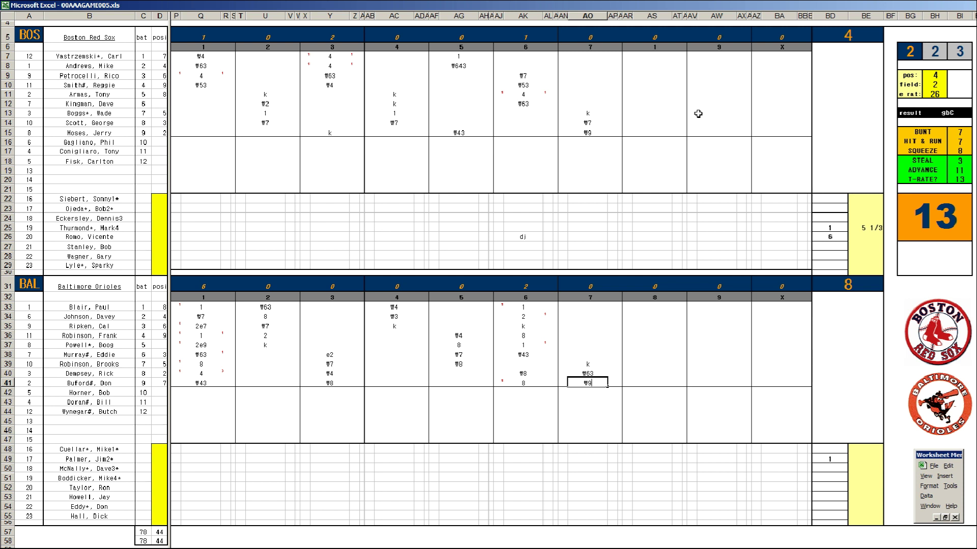
- Enter Boston's eighth as 4, ₩8, 1, ₩4 in AS7–AS10 and give Baltimore's starter 7 2/3 innings
{"action": "left_click", "coordinate": [653, 57]}
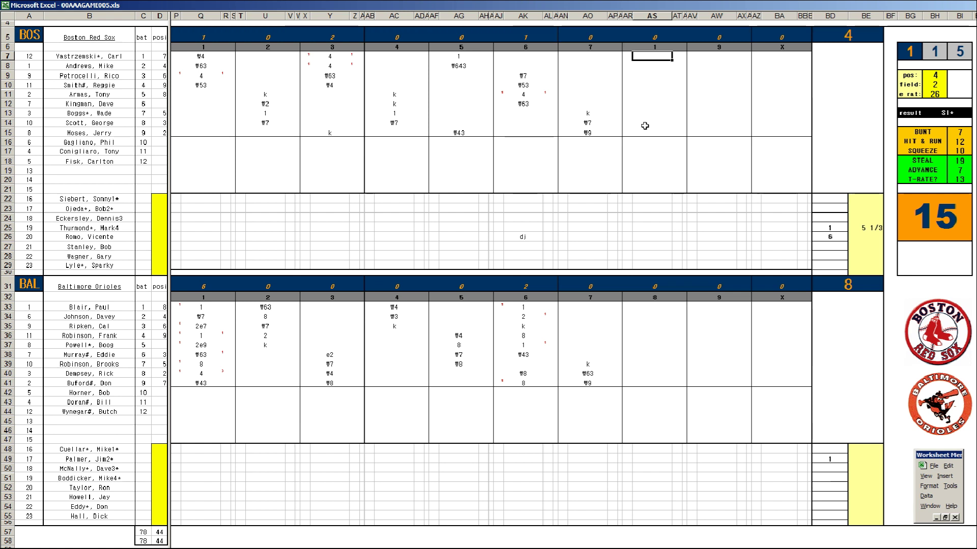
{"action": "type", "text": "4"}
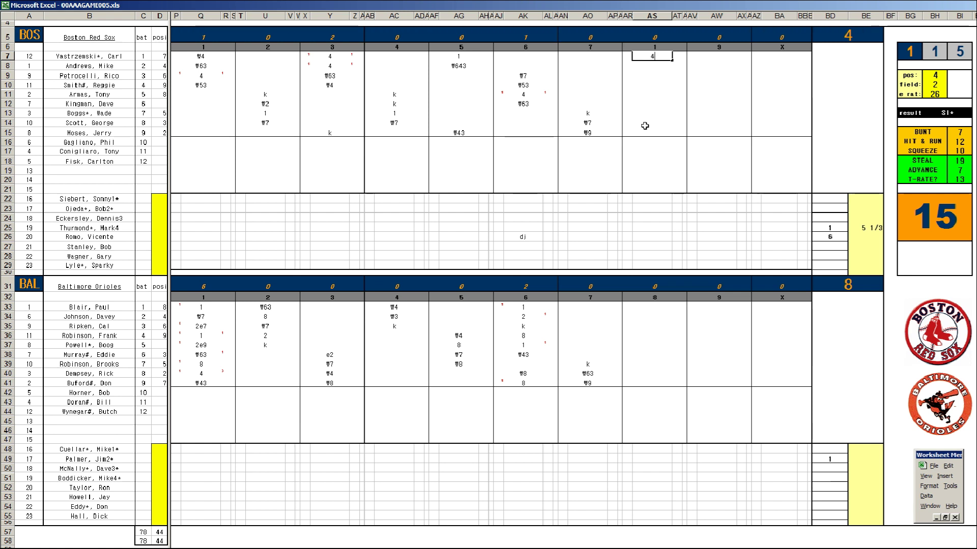
{"action": "key", "text": "Left"}
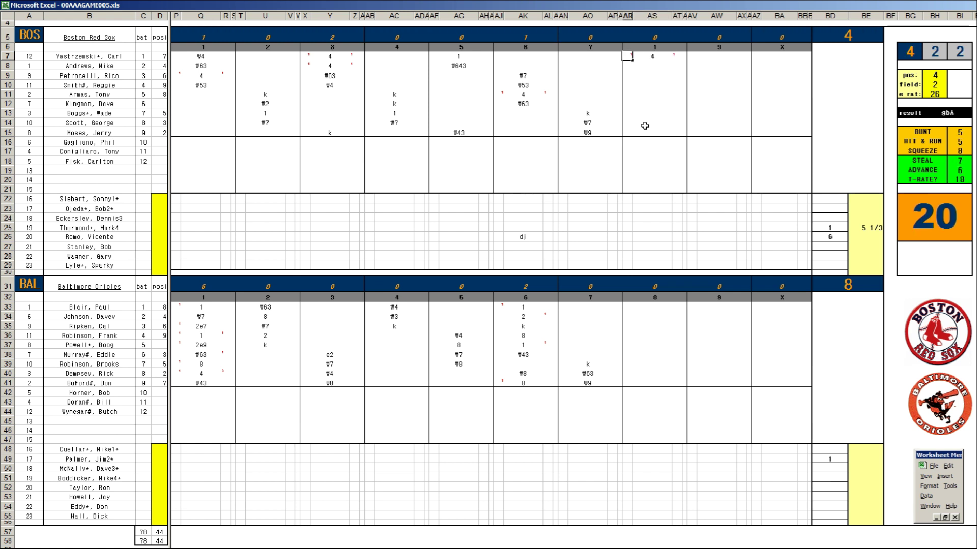
{"action": "key", "text": "Return"}
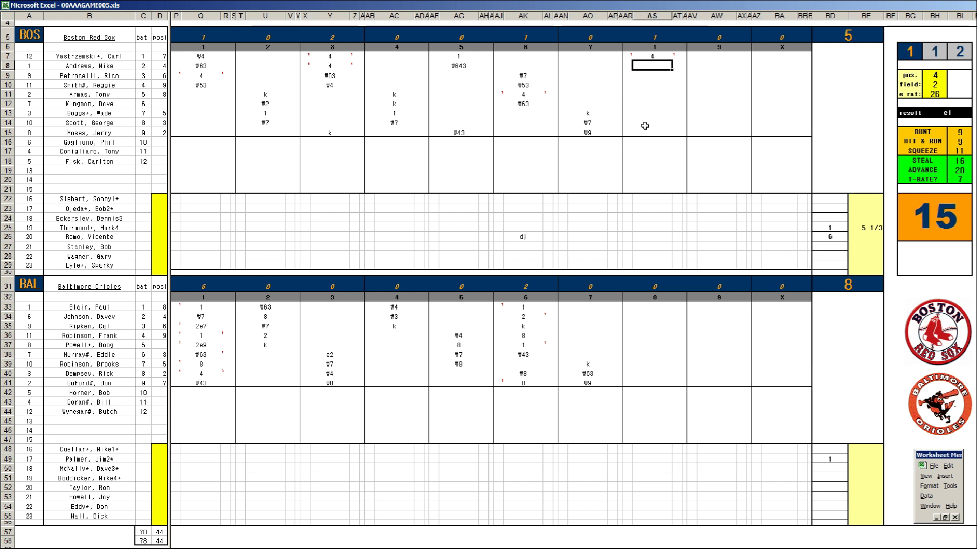
{"action": "type", "text": "#8"}
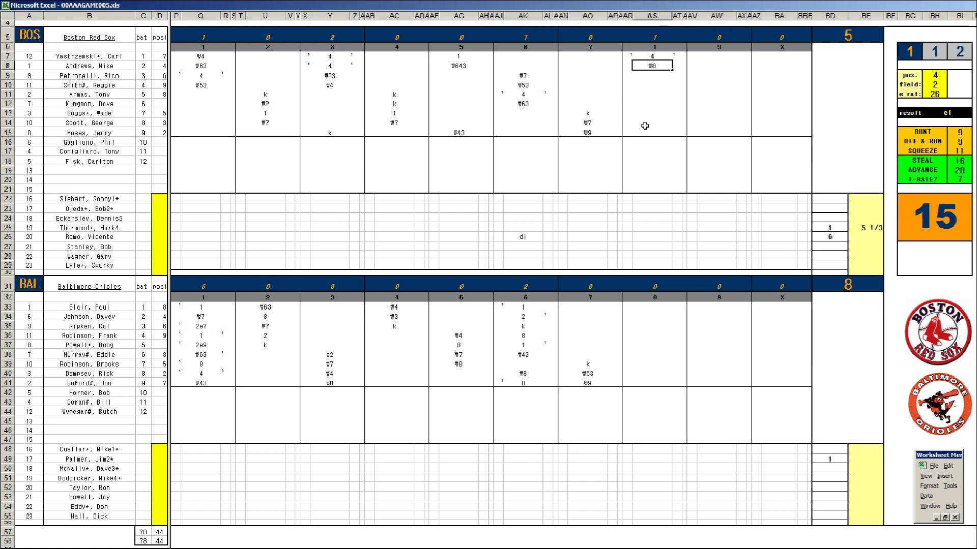
{"action": "key", "text": "Return"}
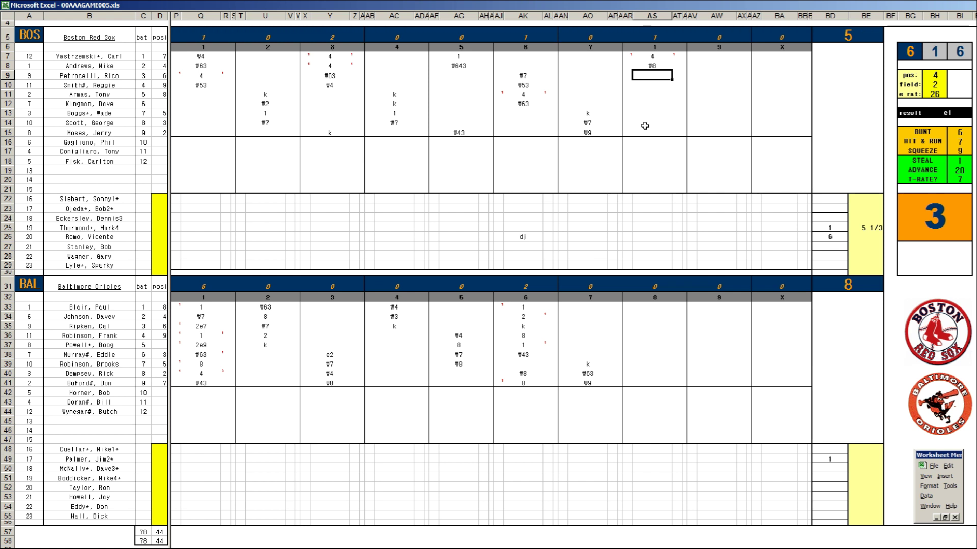
{"action": "type", "text": "1"}
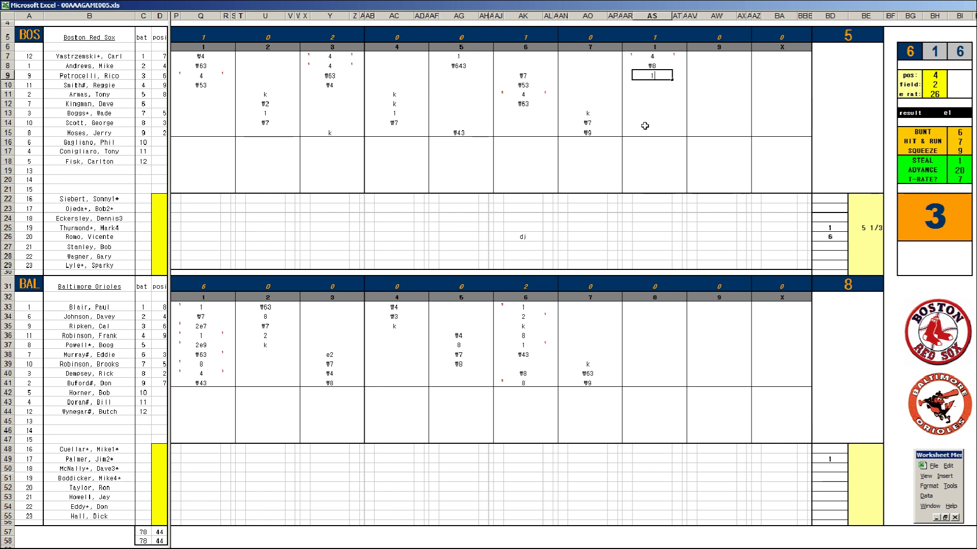
{"action": "key", "text": "Return"}
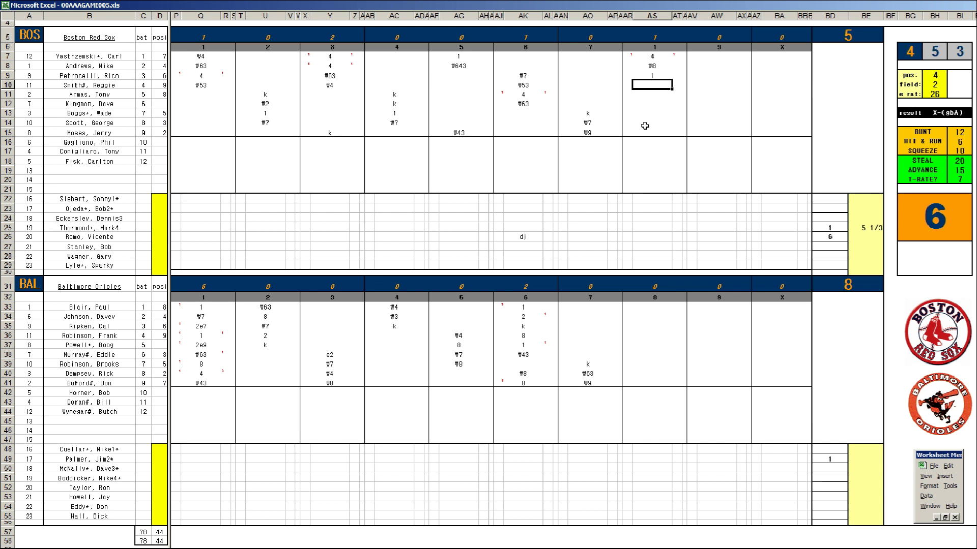
{"action": "type", "text": "#4"}
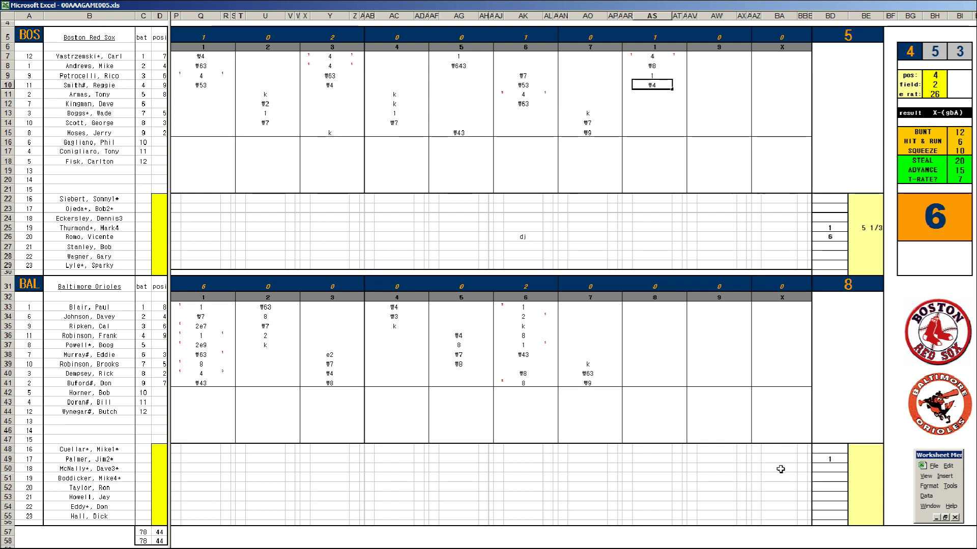
{"action": "left_click", "coordinate": [861, 458]}
{"action": "type", "text": "+23/3"}
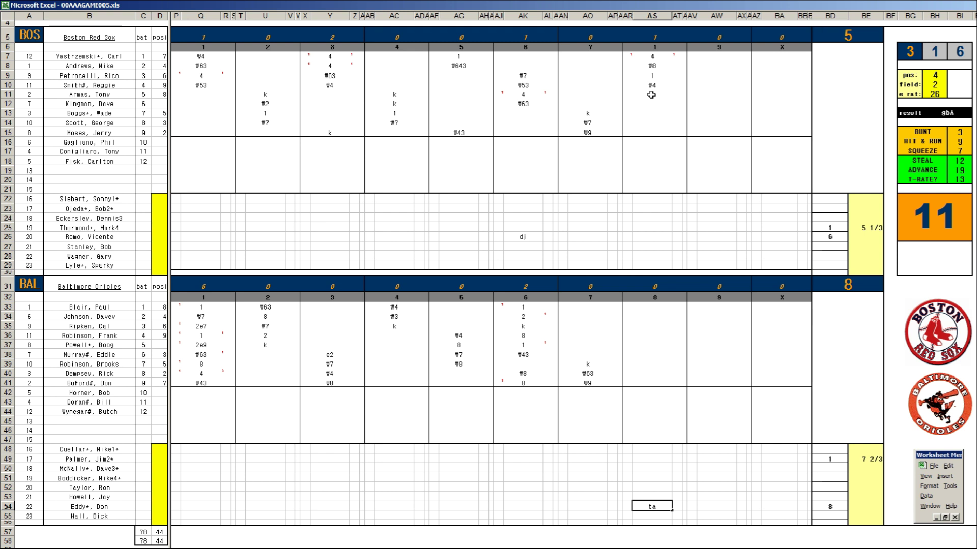
- Enter 8, 8 and ₩9 for Boston's batters in AS11–AS13
{"action": "left_click", "coordinate": [651, 94]}
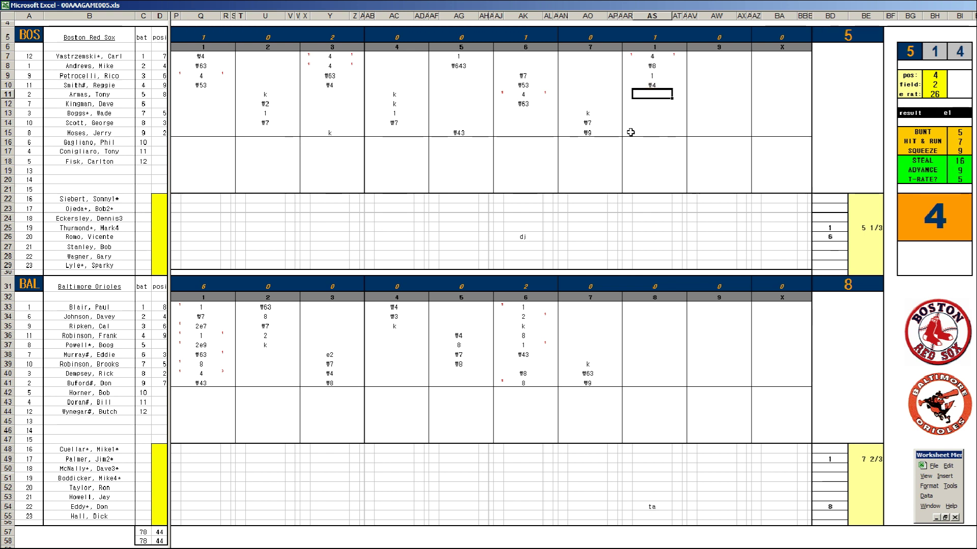
{"action": "type", "text": "8"}
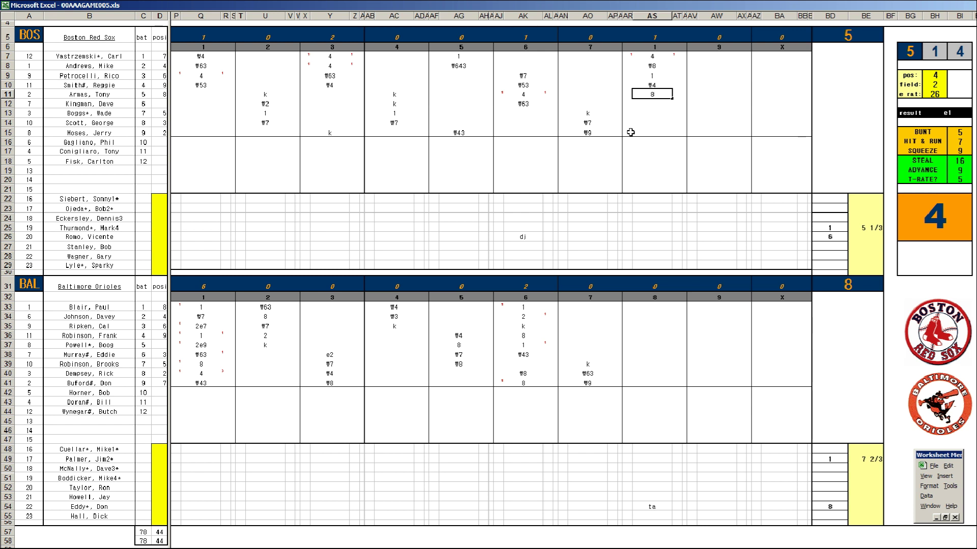
{"action": "key", "text": "Return"}
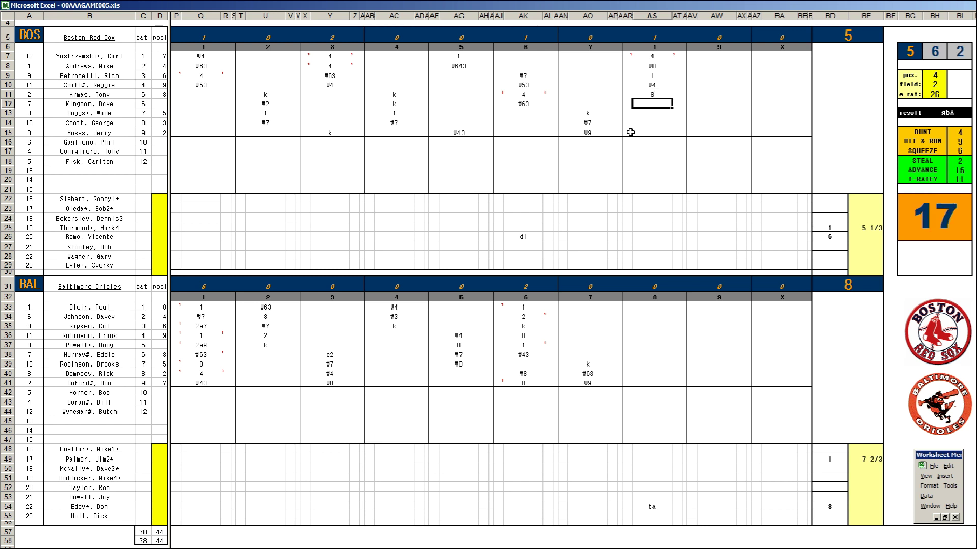
{"action": "type", "text": "8"}
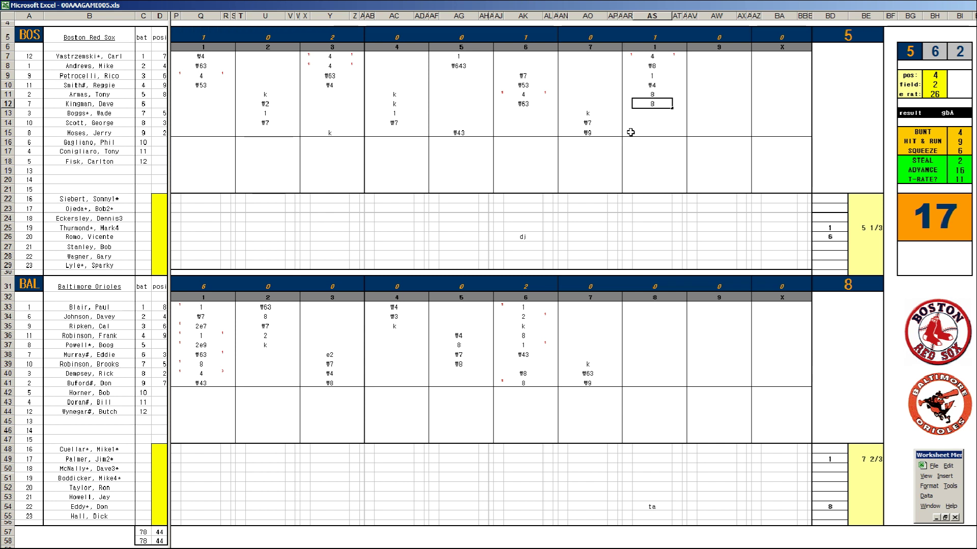
{"action": "key", "text": "Return"}
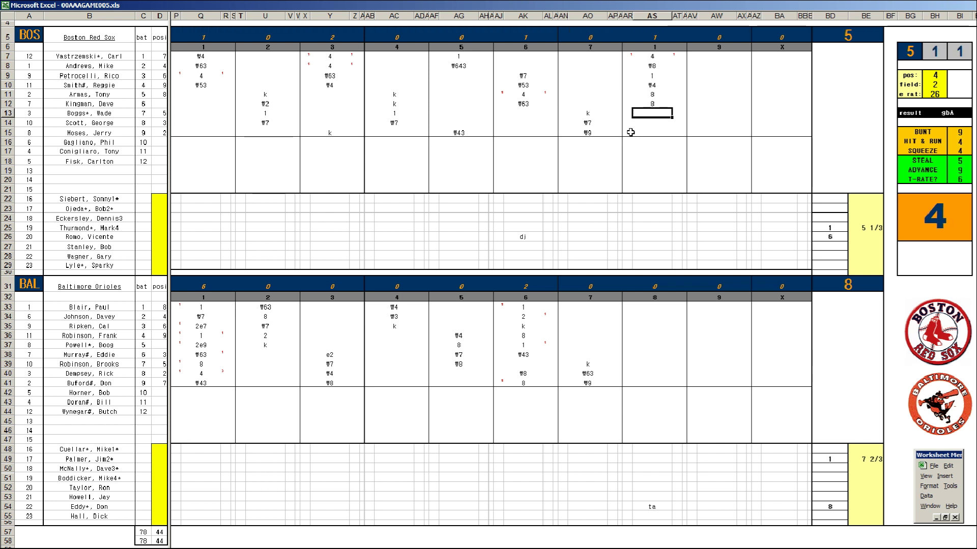
{"action": "type", "text": "#9"}
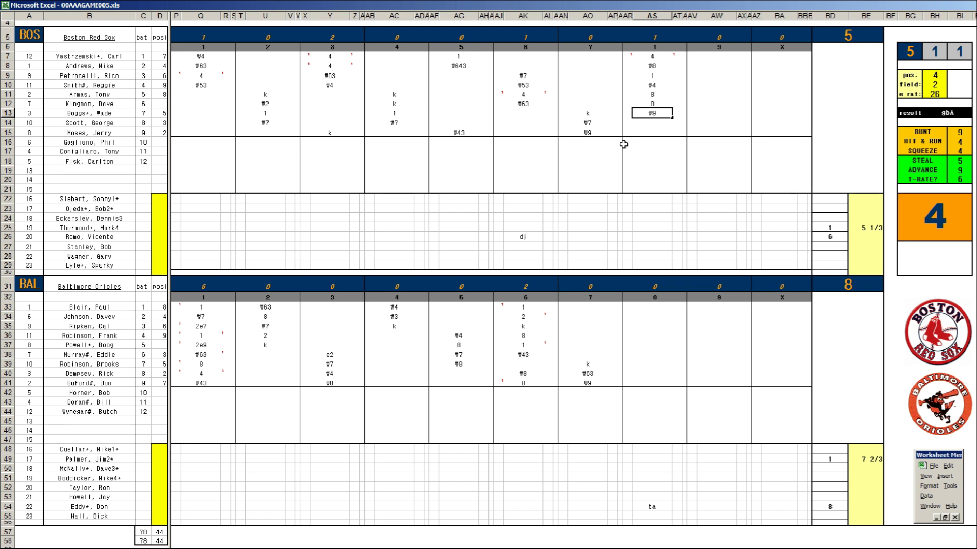
- Give Boston's row-26 pitcher 1 2/3 innings (+5/3) in BE26 and put 8 in BD28
{"action": "left_click", "coordinate": [851, 235]}
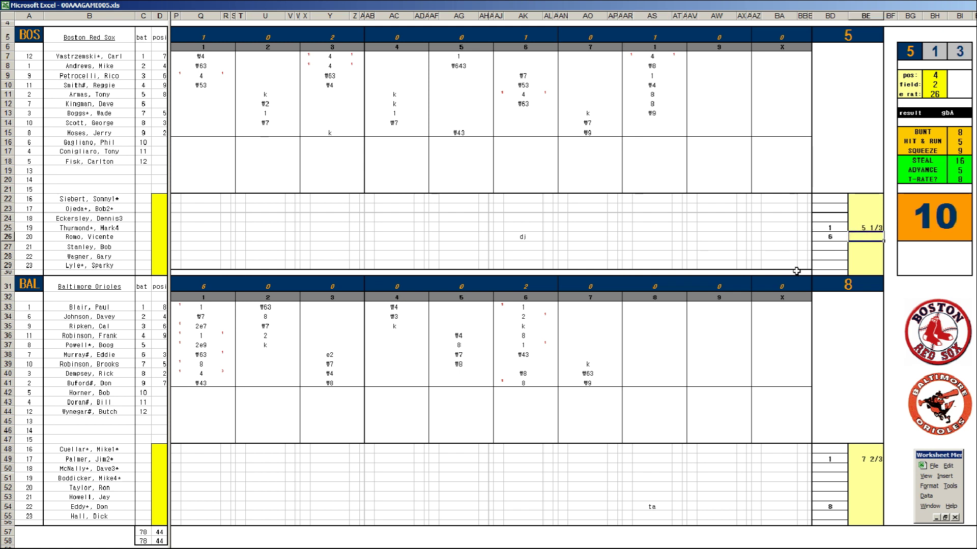
{"action": "type", "text": "+"}
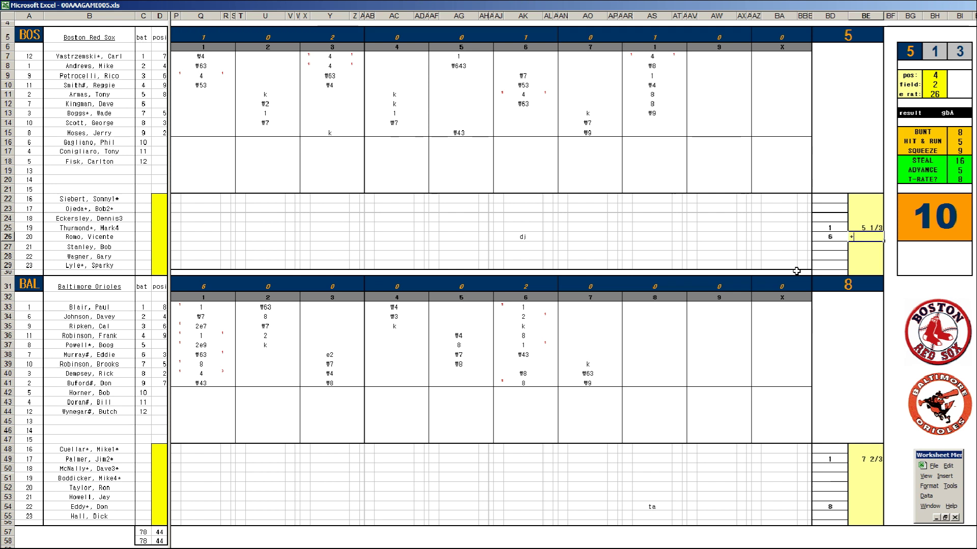
{"action": "type", "text": "5/3"}
{"action": "key", "text": "Return"}
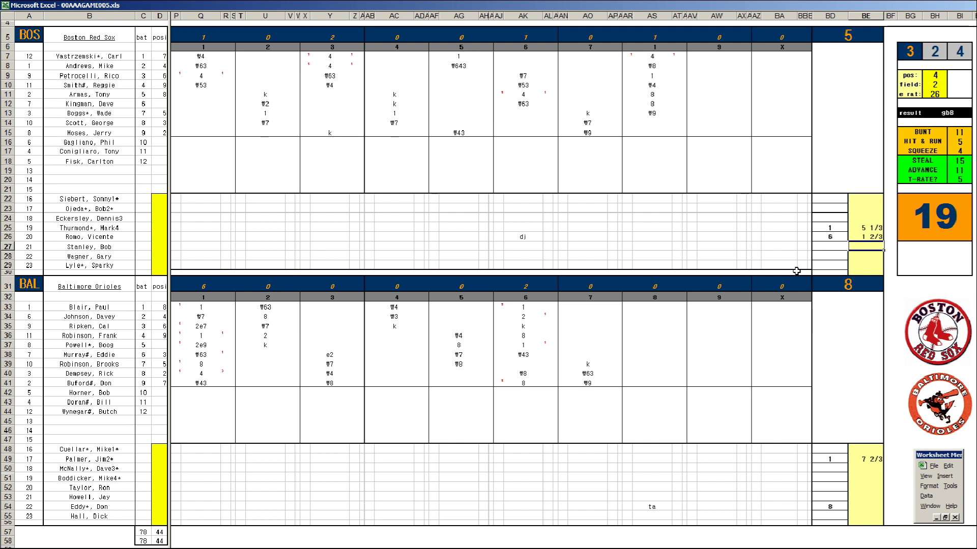
{"action": "left_click", "coordinate": [834, 257]}
{"action": "type", "text": "8"}
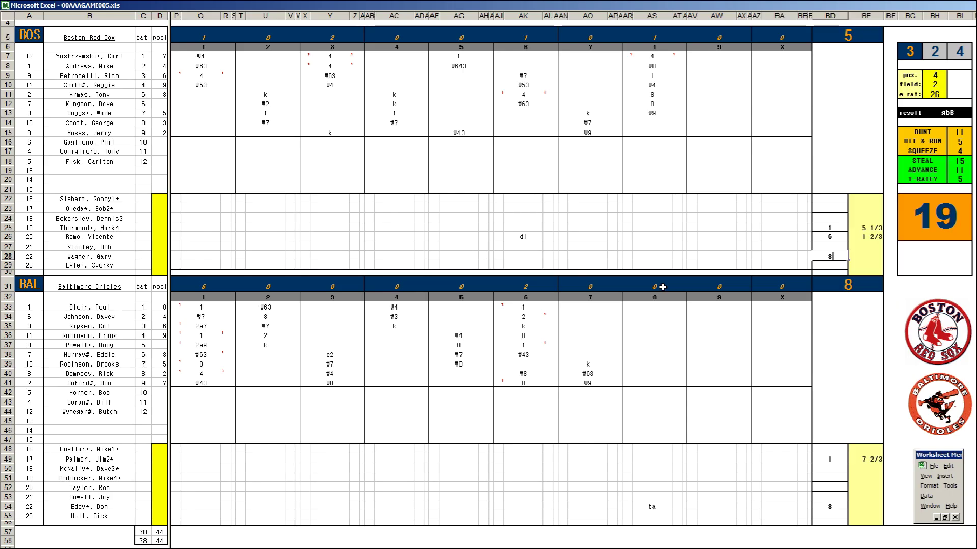
- Enter k, ₩6, ₩43 in AS33–AS35 and give the Orioles reliever 1/3 inning in BE54
{"action": "left_click", "coordinate": [659, 307]}
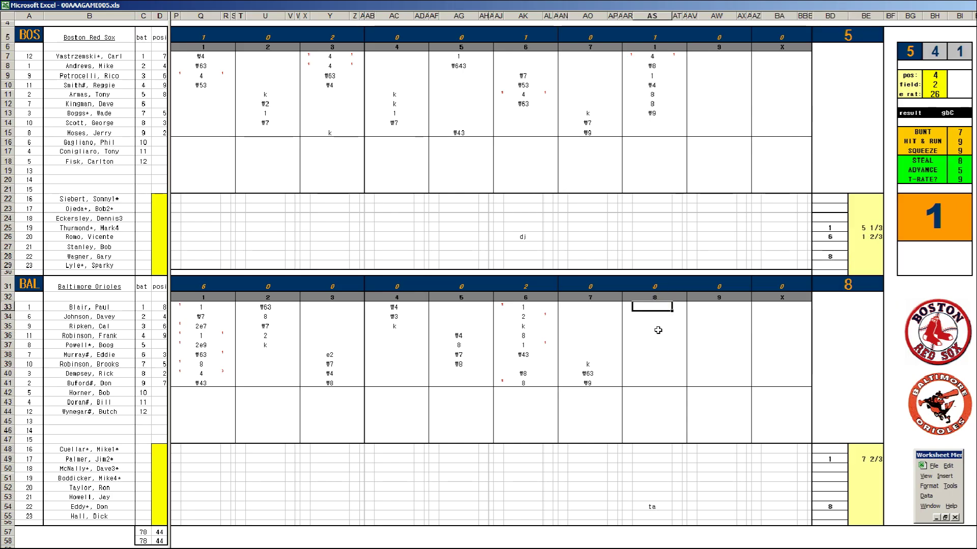
{"action": "type", "text": "k"}
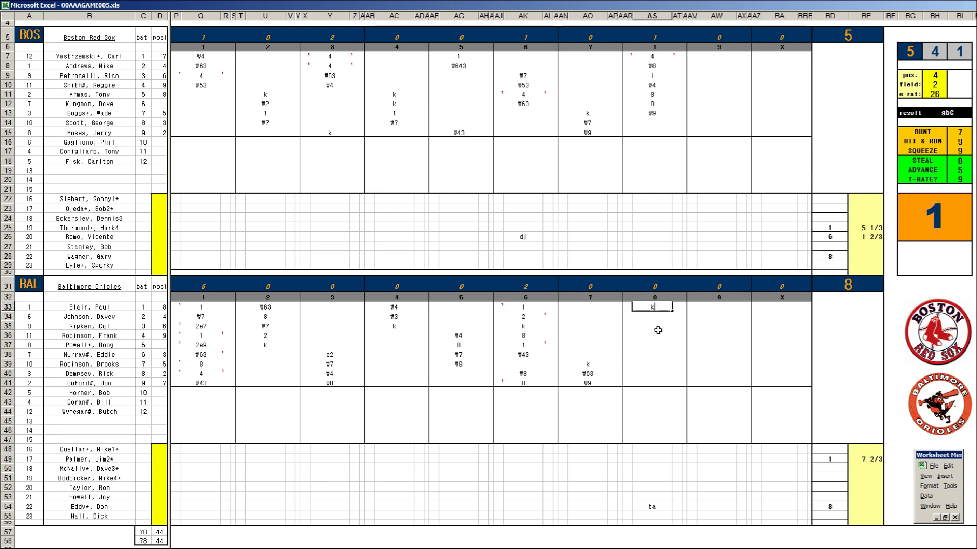
{"action": "key", "text": "Return"}
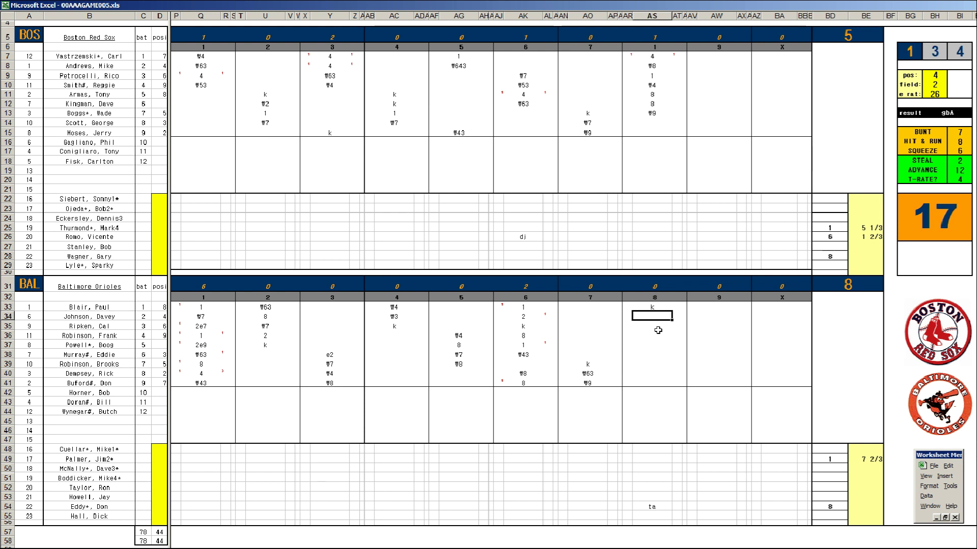
{"action": "type", "text": "\\6"}
{"action": "key", "text": "Return"}
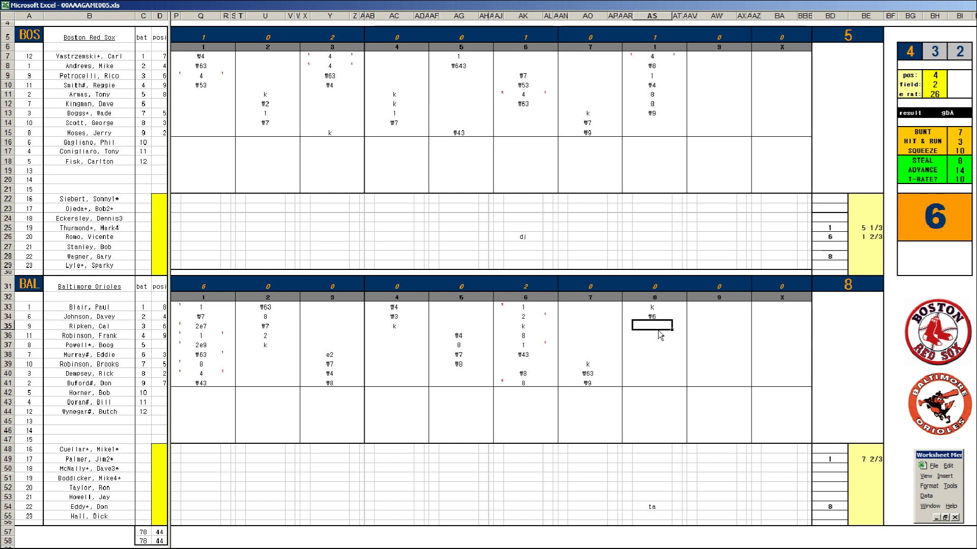
{"action": "type", "text": "\\43"}
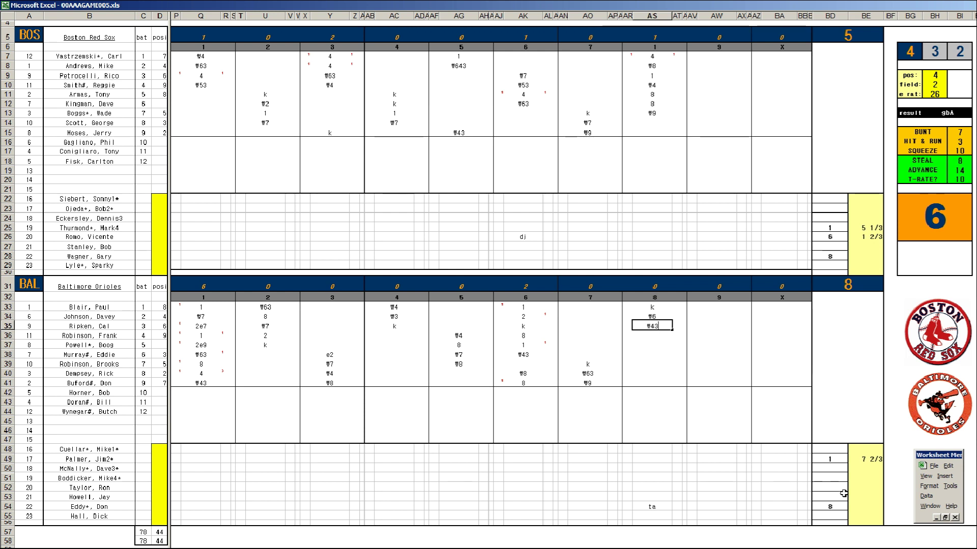
{"action": "left_click", "coordinate": [857, 506]}
{"action": "type", "text": "+1"}
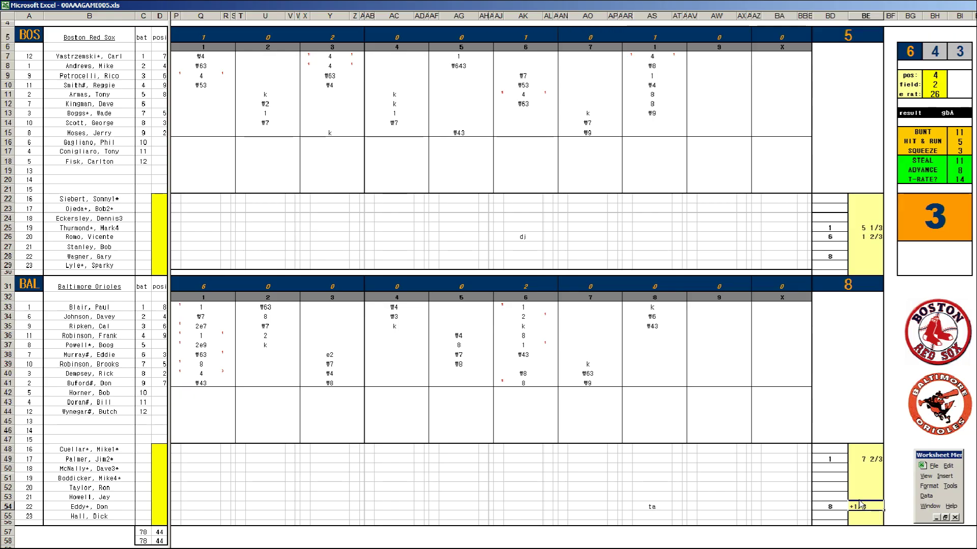
- Mark 9 as the row-55 Orioles pitcher's entry inning and set pos to 6
{"action": "key", "text": "Return"}
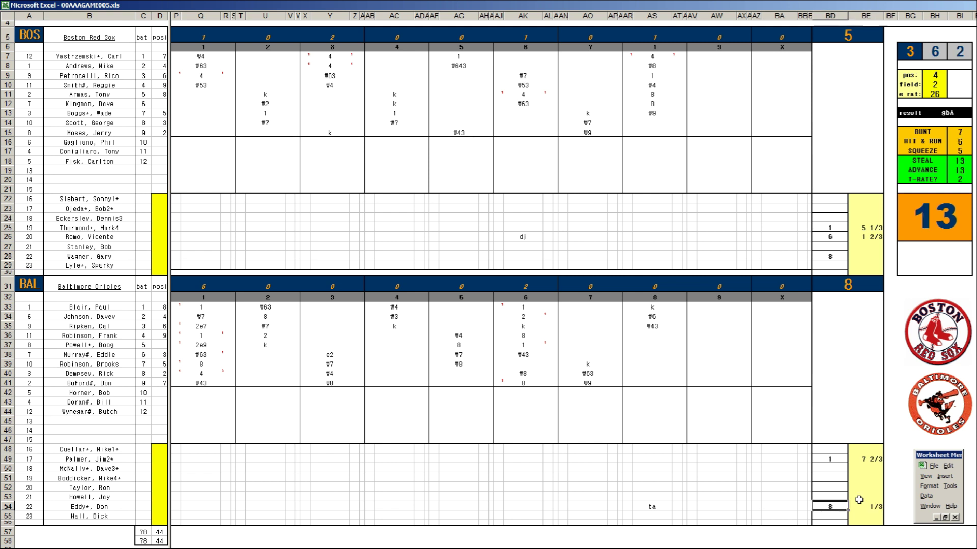
{"action": "type", "text": "9"}
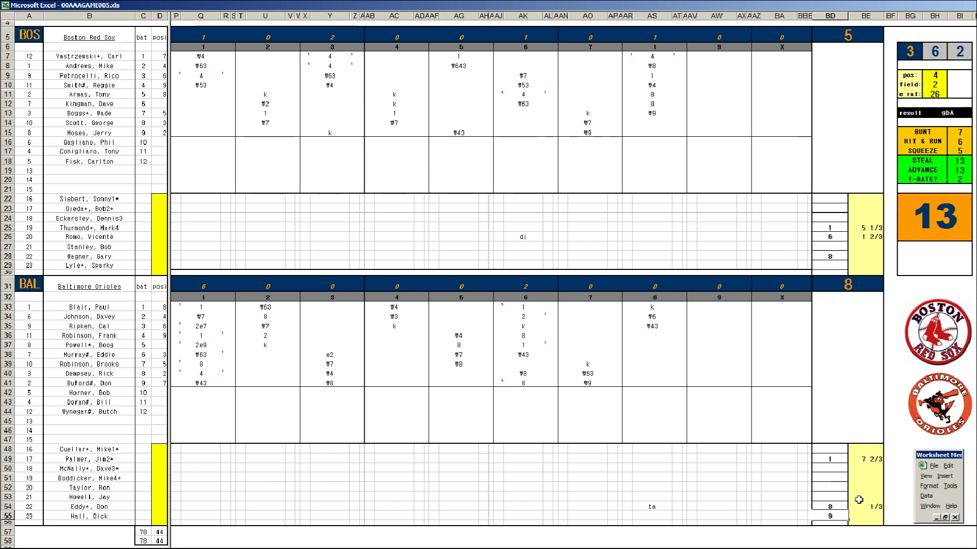
{"action": "left_click", "coordinate": [704, 123]}
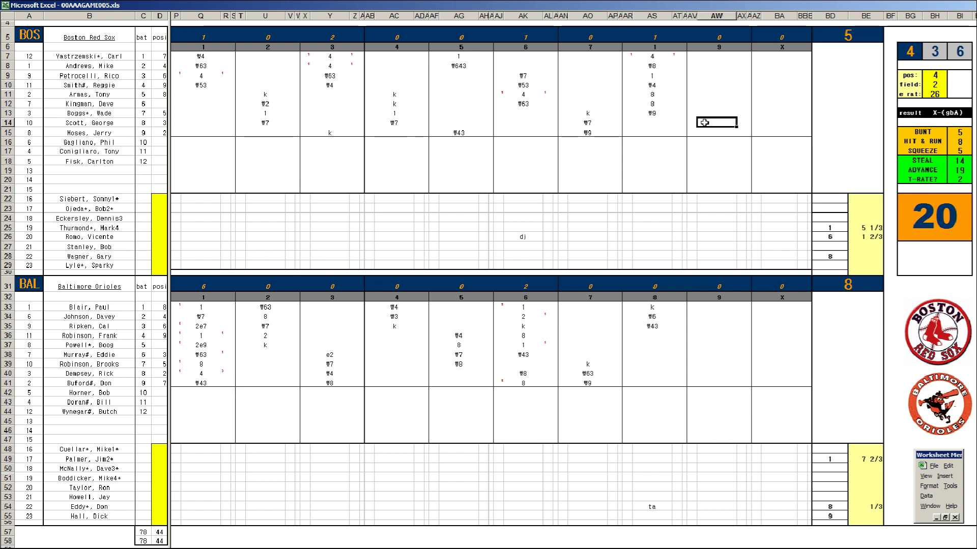
{"action": "key", "text": "Tab"}
{"action": "type", "text": "6"}
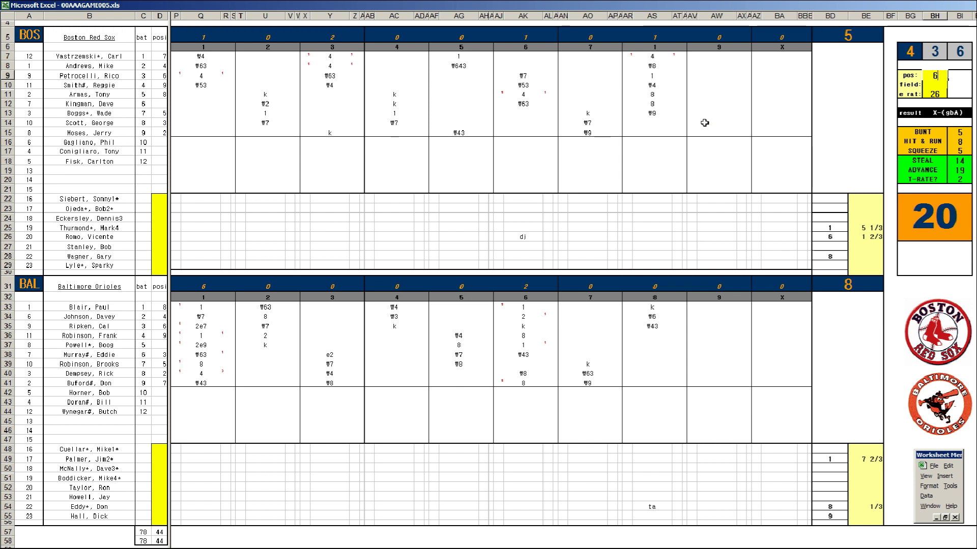
{"action": "key", "text": "Return"}
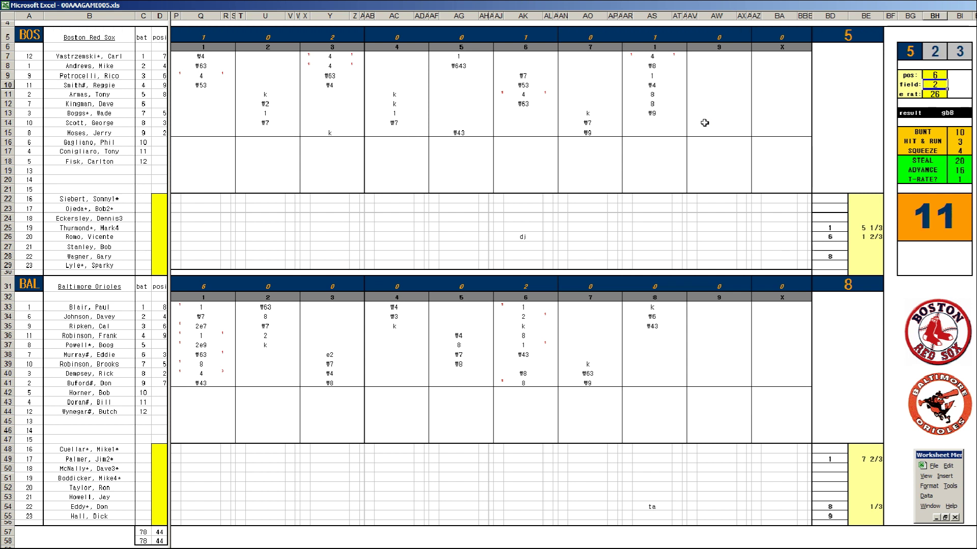
- Record Boston's ninth-inning plays #63 in AW14, #2 in AW15 and #43 in AW7
{"action": "left_click", "coordinate": [704, 122]}
{"action": "type", "text": "#63"}
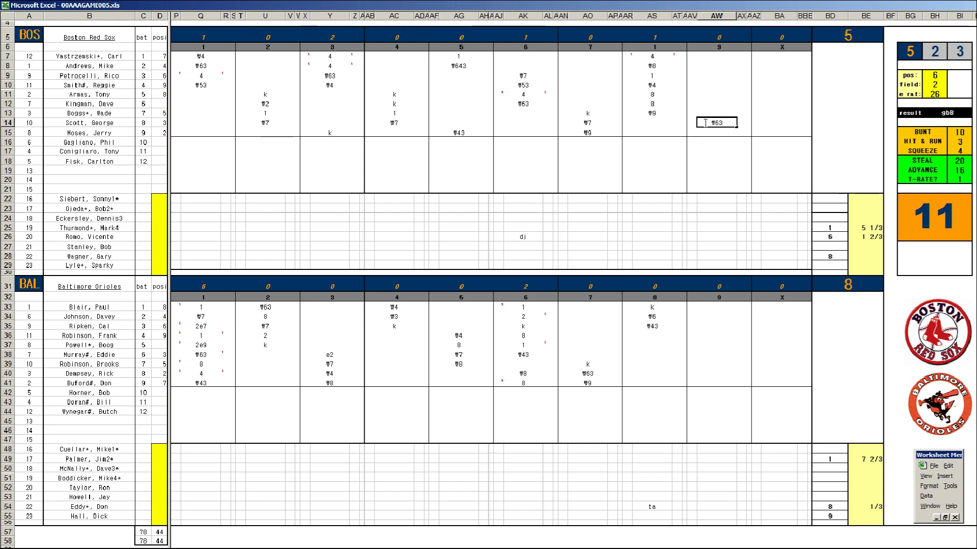
{"action": "key", "text": "Return"}
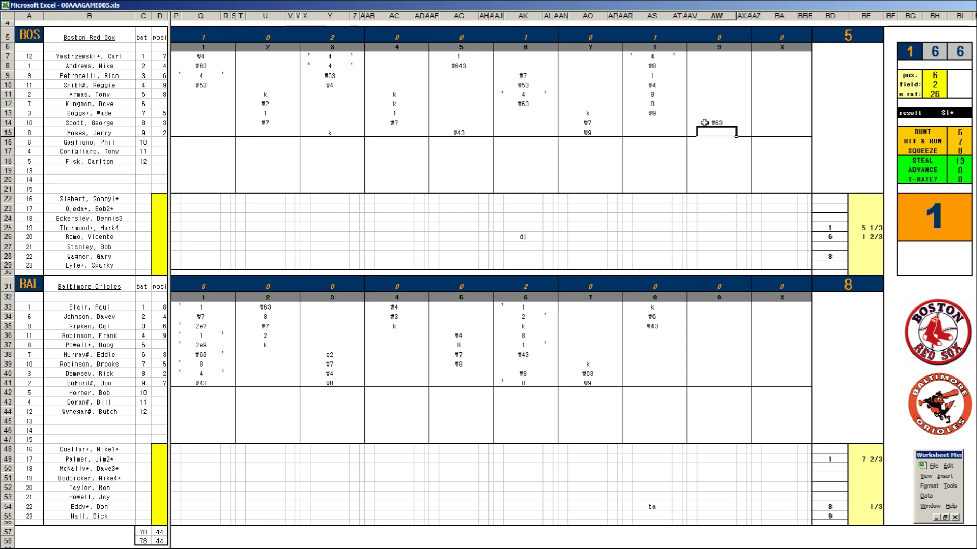
{"action": "type", "text": "#2"}
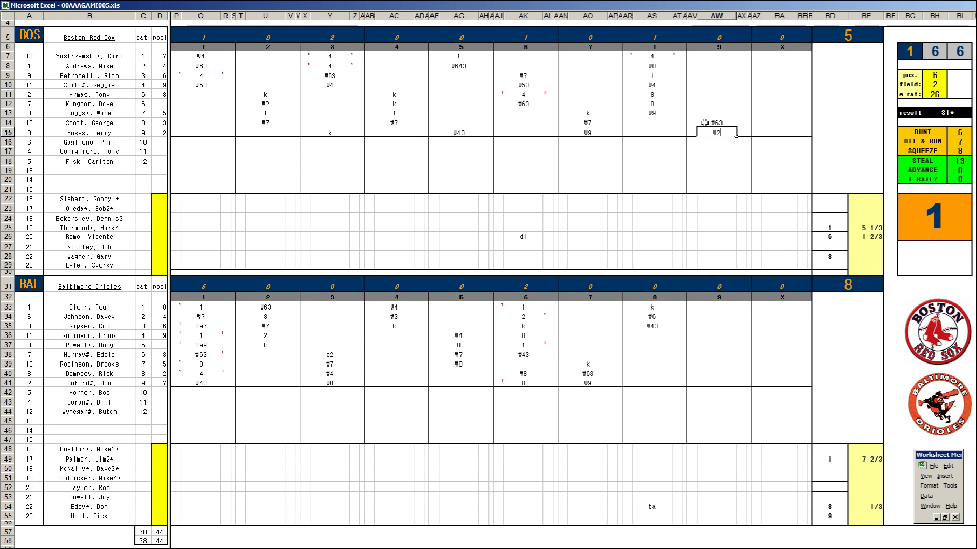
{"action": "left_click", "coordinate": [717, 57]}
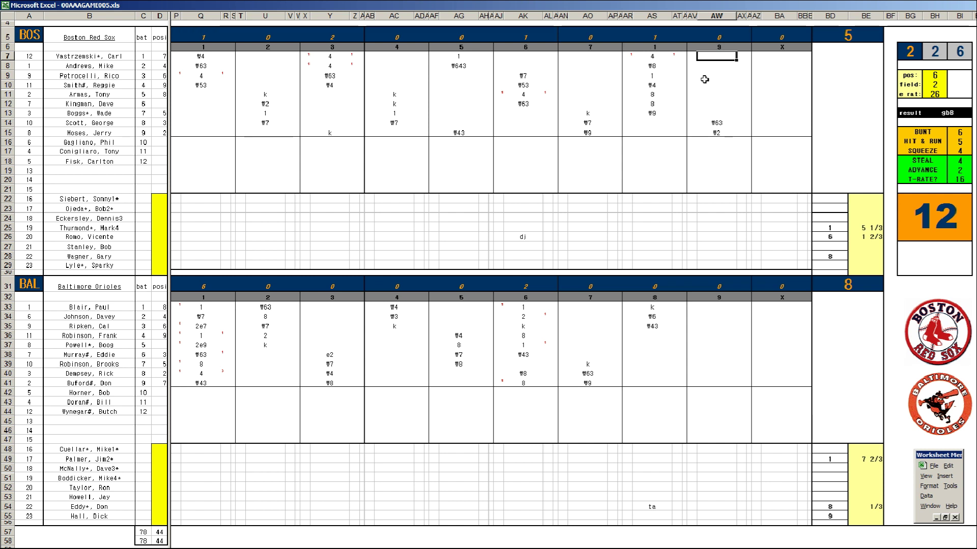
{"action": "type", "text": "#43"}
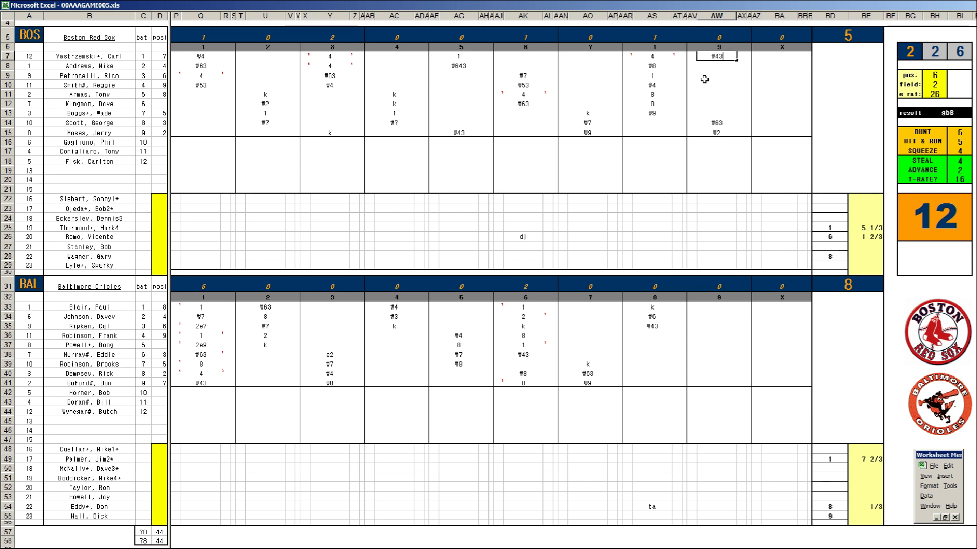
{"action": "key", "text": "Return"}
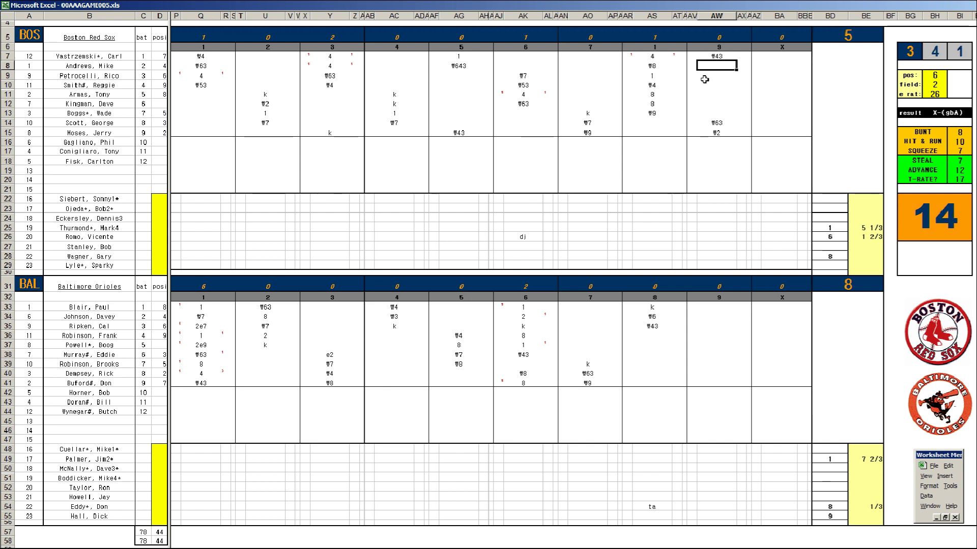
- Give Baltimore's last pitcher one inning pitched in BE55
{"action": "left_click", "coordinate": [853, 514]}
{"action": "type", "text": "1"}
{"action": "key", "text": "Up"}
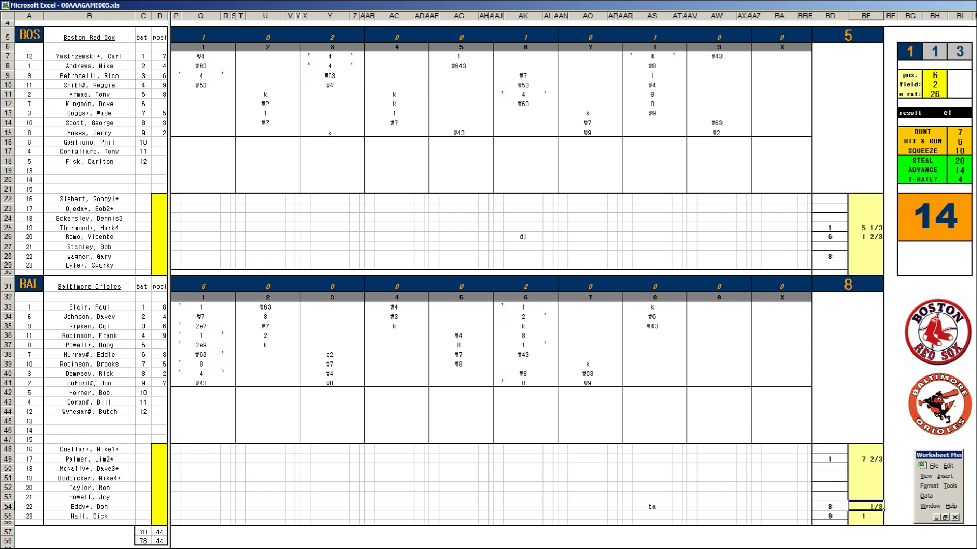
{"action": "left_click", "coordinate": [860, 256]}
- Enter 1 inning for the last Red Sox pitcher, then reset the scorecard for a new game
{"action": "type", "text": "1"}
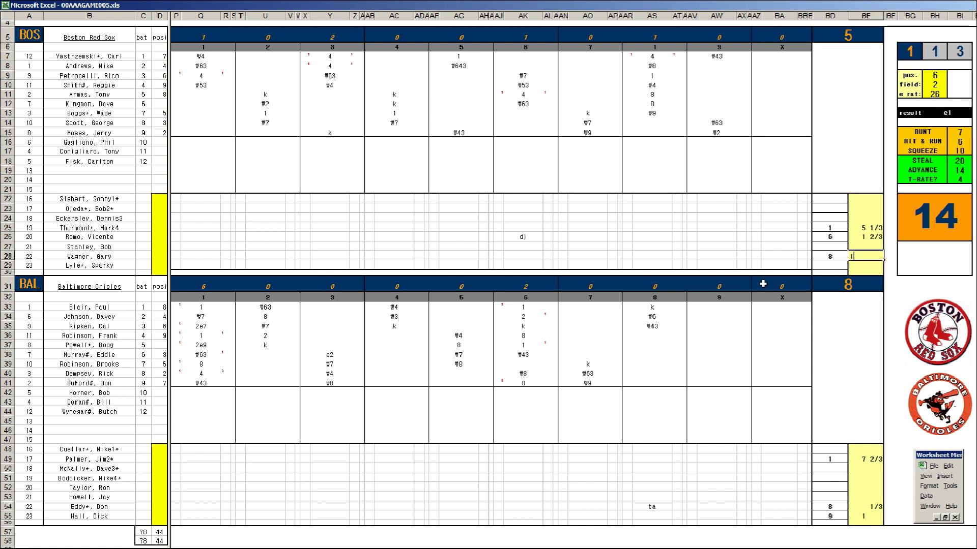
{"action": "key", "text": "Return"}
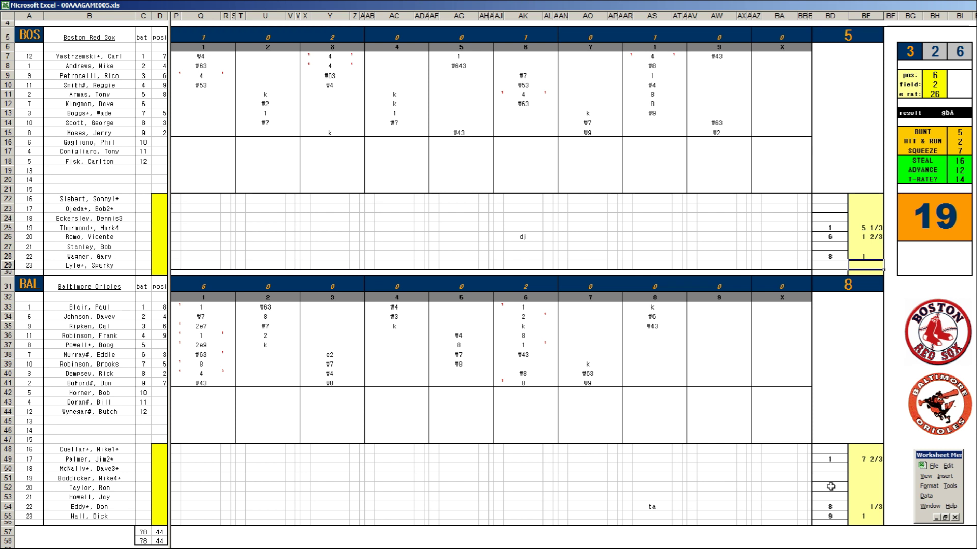
{"action": "left_click", "coordinate": [831, 343]}
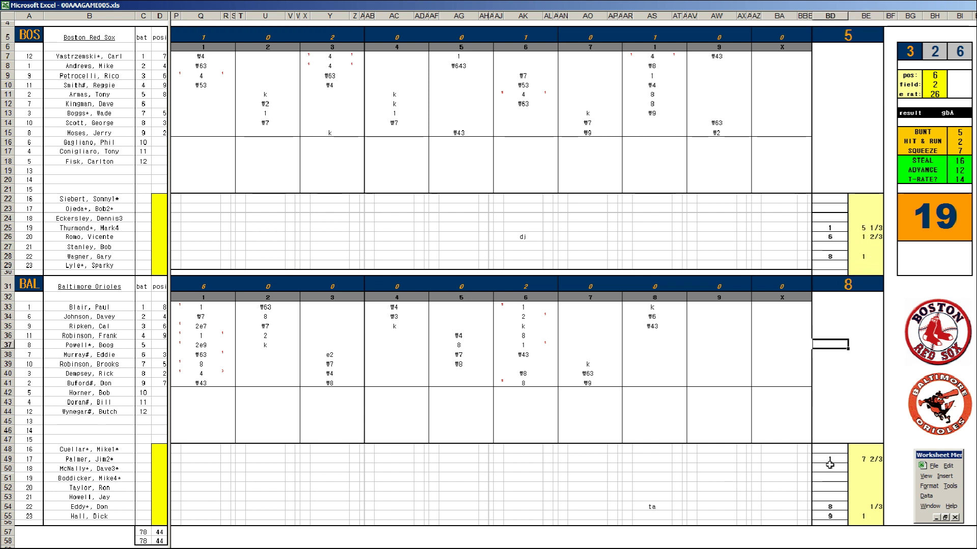
{"action": "left_click", "coordinate": [145, 483]}
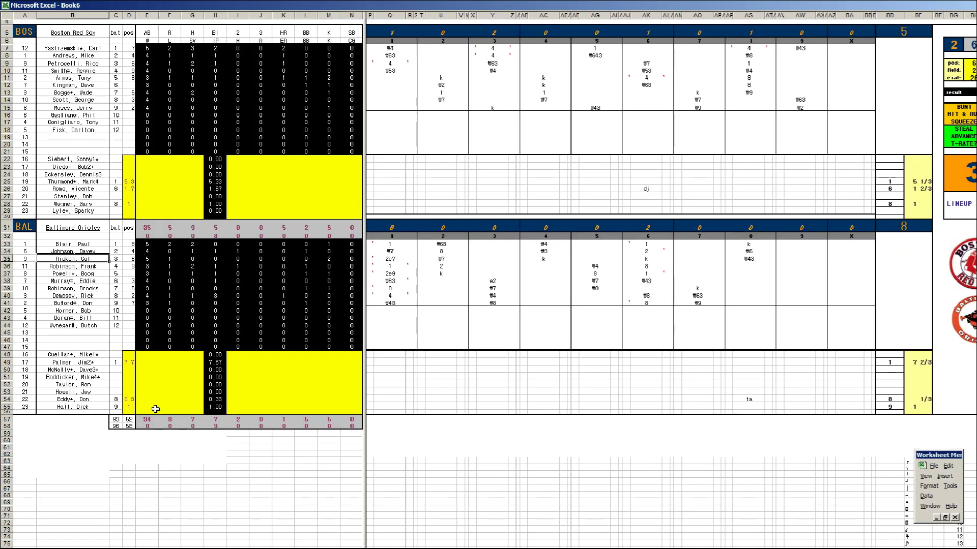
- Enter 1 in G55 and 2 in L54 on the bottom pitcher rows
{"action": "left_click", "coordinate": [145, 406]}
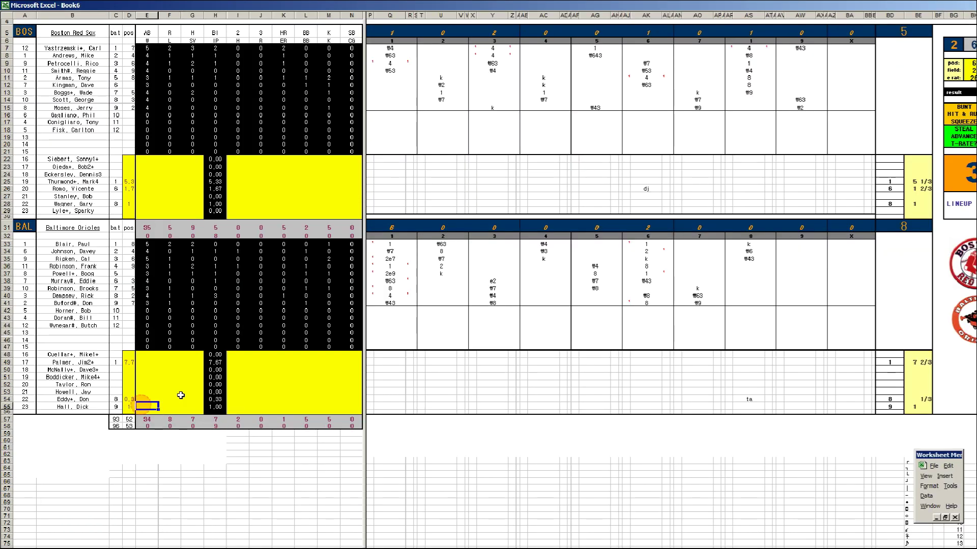
{"action": "key", "text": "Right"}
{"action": "key", "text": "Right"}
{"action": "type", "text": "1"}
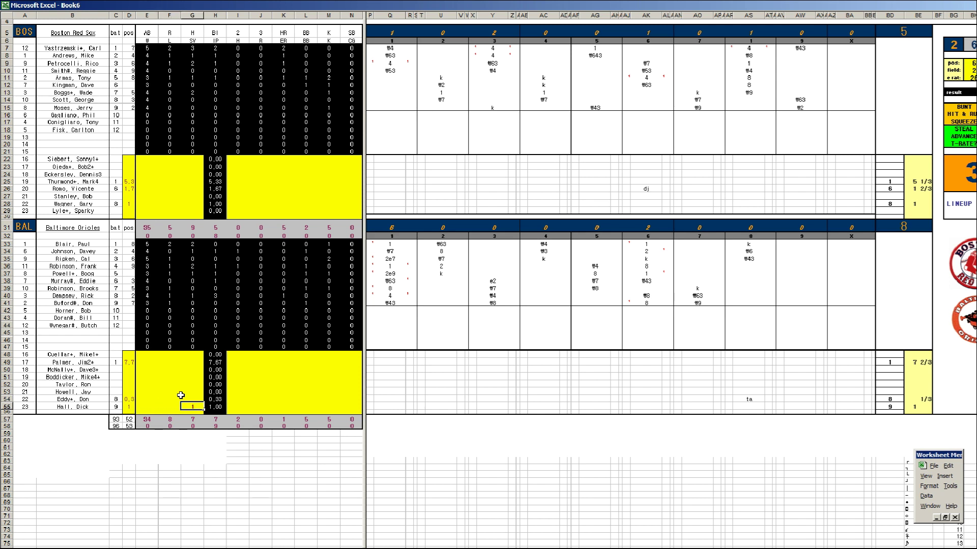
{"action": "key", "text": "Left"}
{"action": "key", "text": "Left"}
{"action": "key", "text": "Up"}
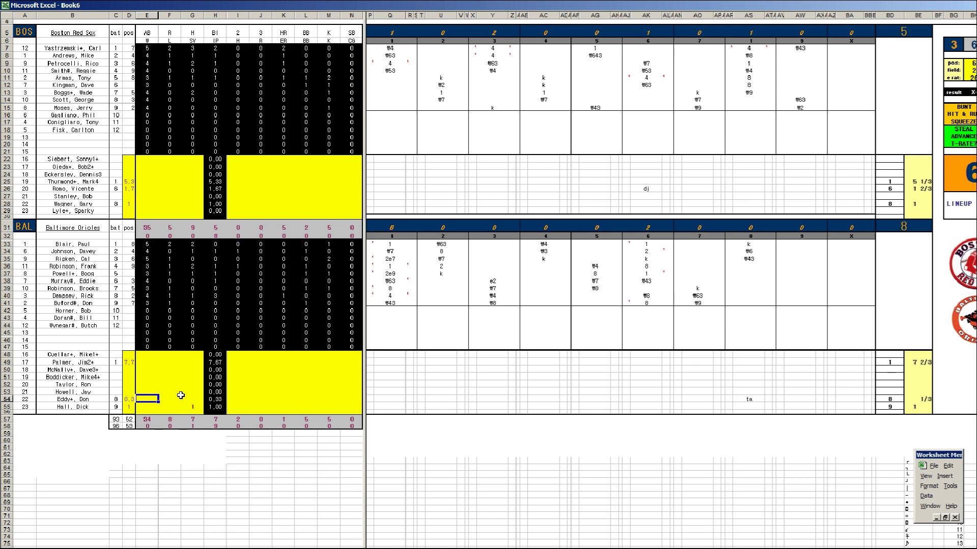
{"action": "key", "text": "Right"}
{"action": "key", "text": "Right"}
{"action": "key", "text": "Right"}
{"action": "key", "text": "Right"}
{"action": "key", "text": "Right"}
{"action": "key", "text": "Right"}
{"action": "key", "text": "Right"}
{"action": "type", "text": "2"}
{"action": "key", "text": "Left"}
{"action": "key", "text": "Left"}
{"action": "key", "text": "Left"}
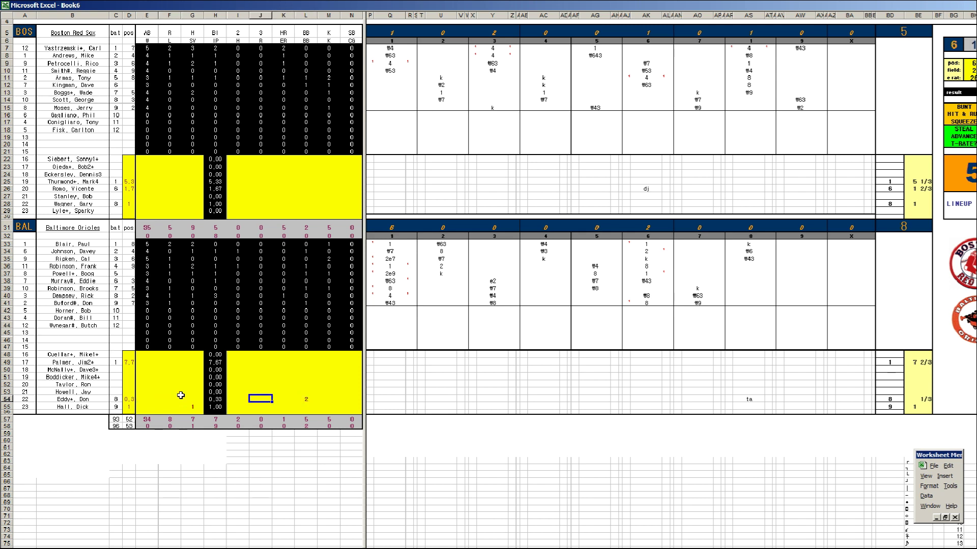
- Fill row 49's pitching line with 1, 9, 5, 5 and 5 in E, I, J, K and M
{"action": "key", "text": "Up"}
{"action": "key", "text": "Up"}
{"action": "key", "text": "Up"}
{"action": "key", "text": "Up"}
{"action": "key", "text": "Up"}
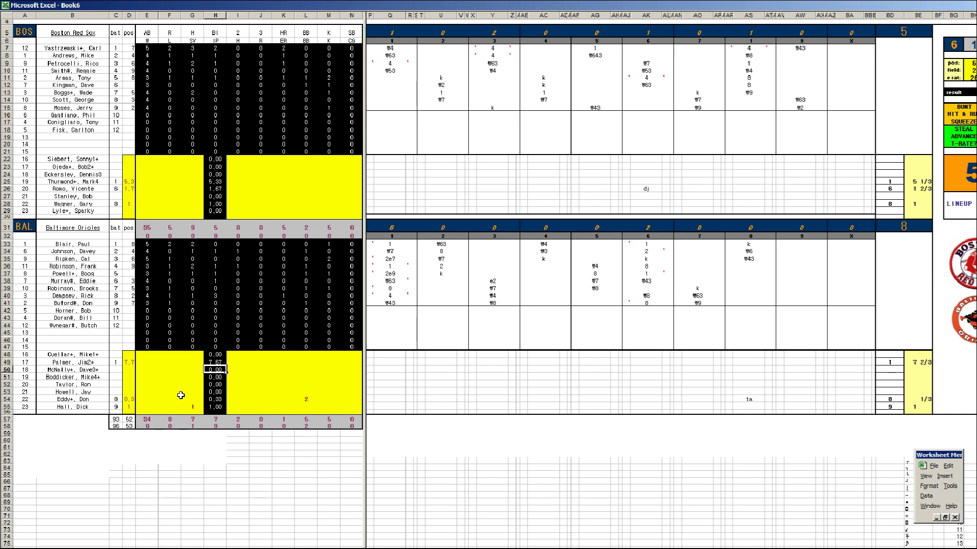
{"action": "key", "text": "Left"}
{"action": "key", "text": "Left"}
{"action": "key", "text": "Left"}
{"action": "key", "text": "Left"}
{"action": "type", "text": "1"}
{"action": "key", "text": "Right"}
{"action": "key", "text": "Right"}
{"action": "key", "text": "Right"}
{"action": "key", "text": "Right"}
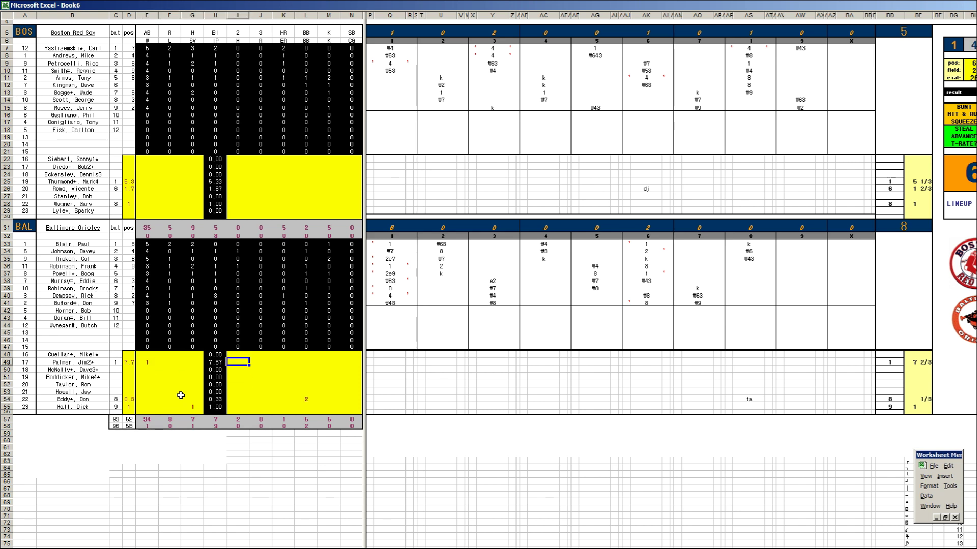
{"action": "type", "text": "9"}
{"action": "key", "text": "Right"}
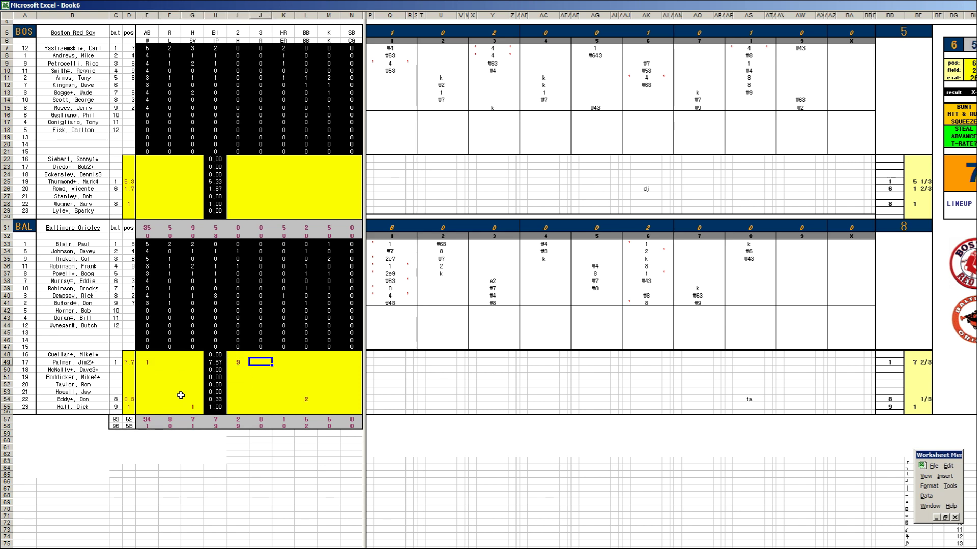
{"action": "type", "text": "5"}
{"action": "key", "text": "Right"}
{"action": "type", "text": "5"}
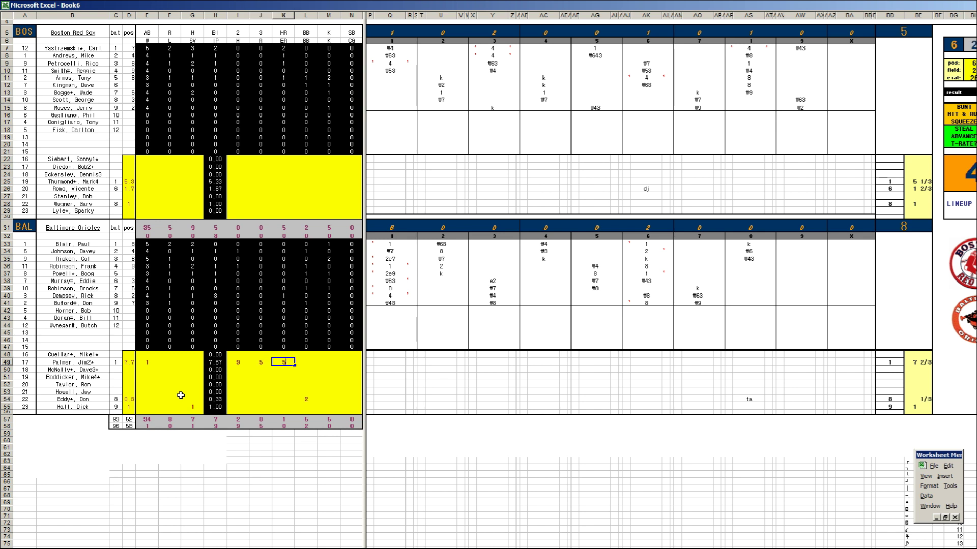
{"action": "key", "text": "Right"}
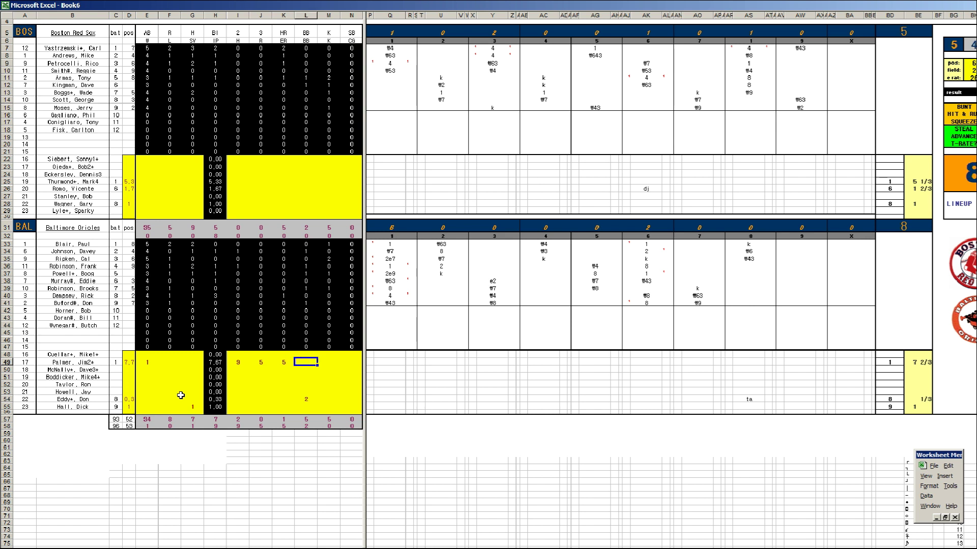
{"action": "key", "text": "Right"}
{"action": "type", "text": "5"}
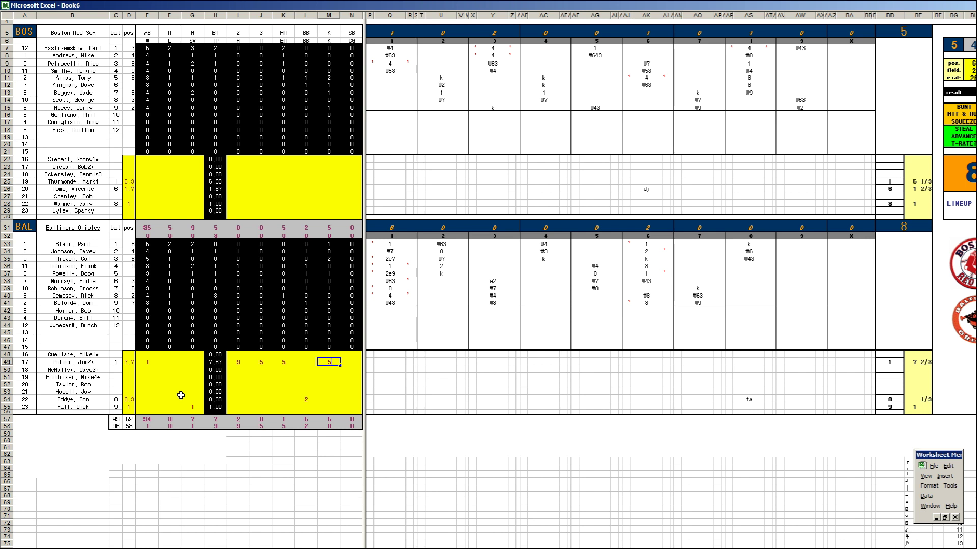
{"action": "key", "text": "Left"}
{"action": "key", "text": "Left"}
{"action": "key", "text": "Left"}
{"action": "key", "text": "Left"}
{"action": "key", "text": "Left"}
{"action": "key", "text": "Left"}
{"action": "key", "text": "Left"}
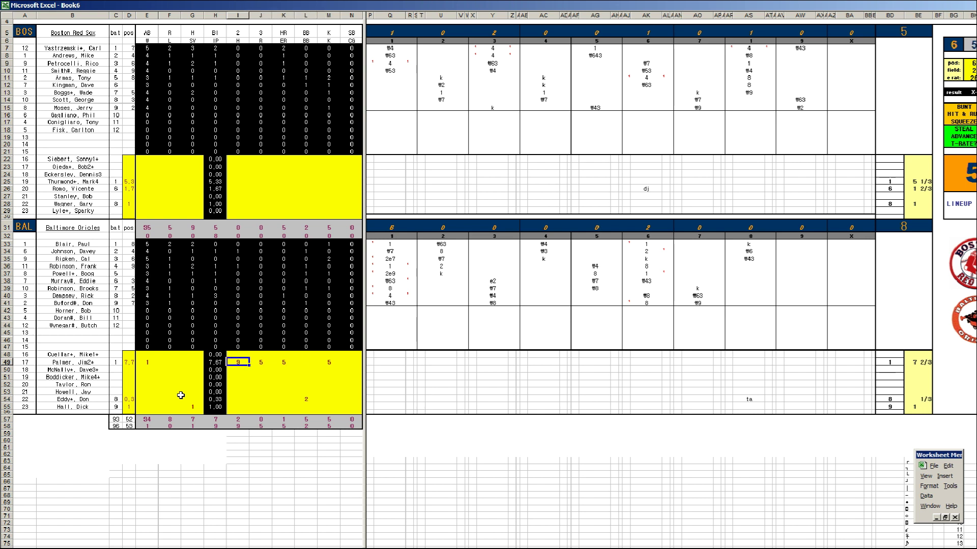
{"action": "key", "text": "Up"}
{"action": "key", "text": "Up"}
{"action": "key", "text": "Up"}
{"action": "key", "text": "Up"}
{"action": "key", "text": "Up"}
{"action": "key", "text": "Up"}
{"action": "key", "text": "Up"}
- Enter 1 in M28 and 2, 1, 2 in row 26's pitching cells
{"action": "key", "text": "Up"}
{"action": "key", "text": "Up"}
{"action": "key", "text": "Up"}
{"action": "key", "text": "Up"}
{"action": "key", "text": "Up"}
{"action": "key", "text": "Up"}
{"action": "key", "text": "Up"}
{"action": "key", "text": "Up"}
{"action": "key", "text": "Up"}
{"action": "key", "text": "Up"}
{"action": "key", "text": "Up"}
{"action": "key", "text": "Up"}
{"action": "key", "text": "Up"}
{"action": "key", "text": "Up"}
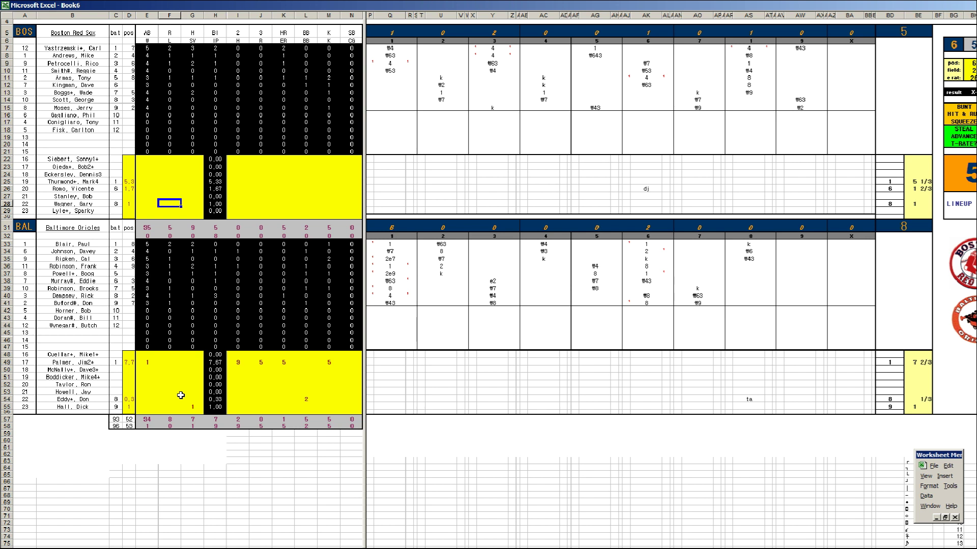
{"action": "key", "text": "Right"}
{"action": "key", "text": "Right"}
{"action": "key", "text": "Right"}
{"action": "key", "text": "Right"}
{"action": "key", "text": "Right"}
{"action": "key", "text": "Right"}
{"action": "key", "text": "Right"}
{"action": "type", "text": "1"}
{"action": "key", "text": "Up"}
{"action": "key", "text": "Left"}
{"action": "key", "text": "Left"}
{"action": "key", "text": "Left"}
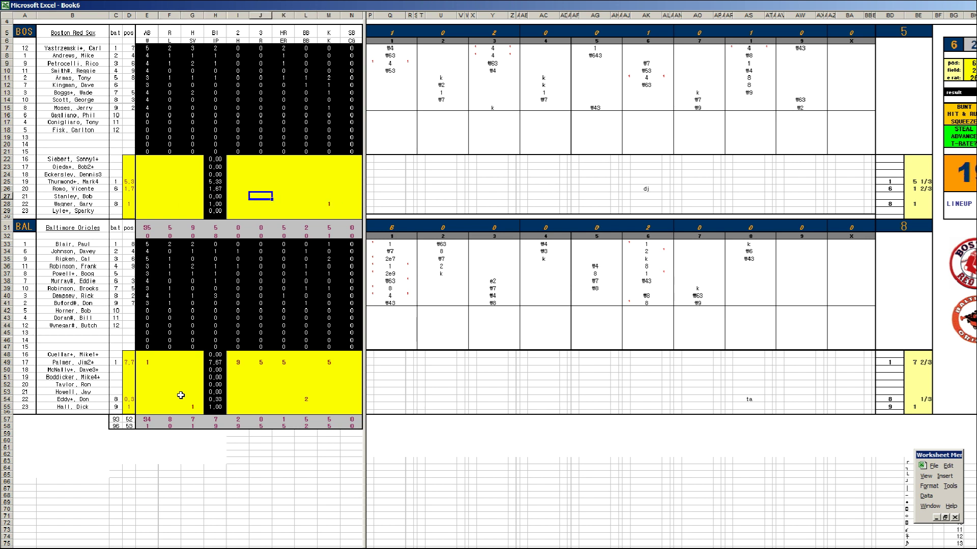
{"action": "key", "text": "Up"}
{"action": "key", "text": "Left"}
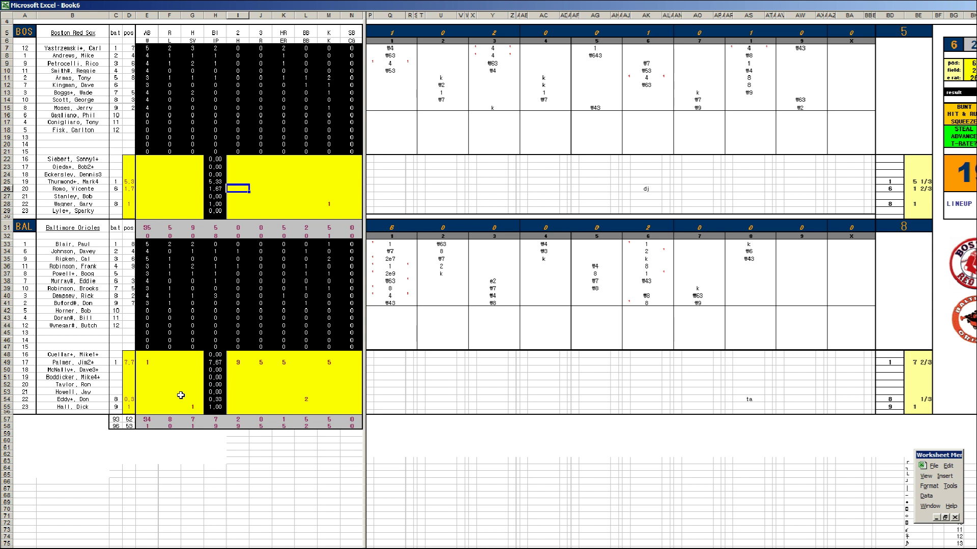
{"action": "type", "text": "2"}
{"action": "key", "text": "Tab"}
{"action": "key", "text": "Tab"}
{"action": "key", "text": "Tab"}
{"action": "type", "text": "1"}
{"action": "key", "text": "Tab"}
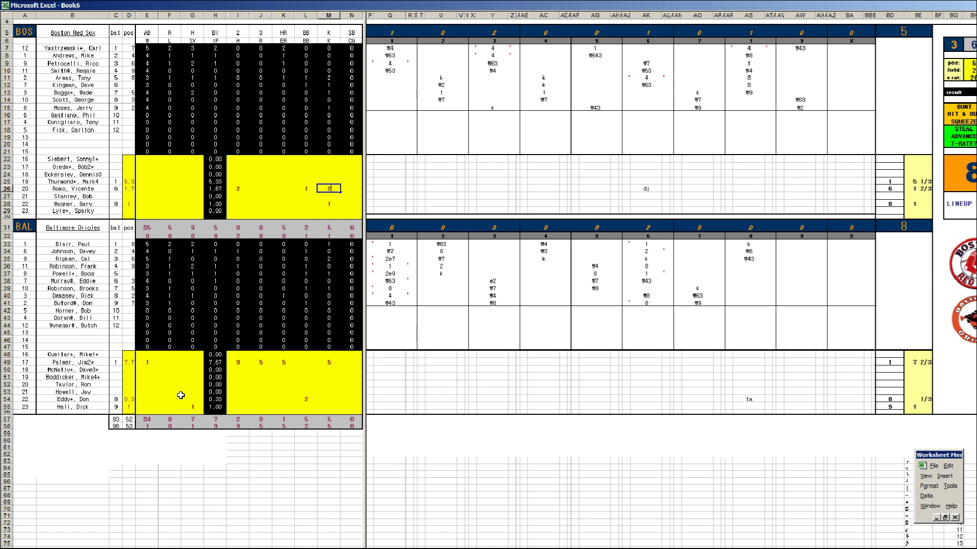
{"action": "type", "text": "2"}
{"action": "key", "text": "shift+Tab"}
{"action": "key", "text": "shift+Tab"}
{"action": "key", "text": "shift+Tab"}
{"action": "key", "text": "shift+Tab"}
{"action": "key", "text": "shift+Tab"}
{"action": "key", "text": "shift+Tab"}
{"action": "key", "text": "shift+Tab"}
{"action": "key", "text": "shift+Tab"}
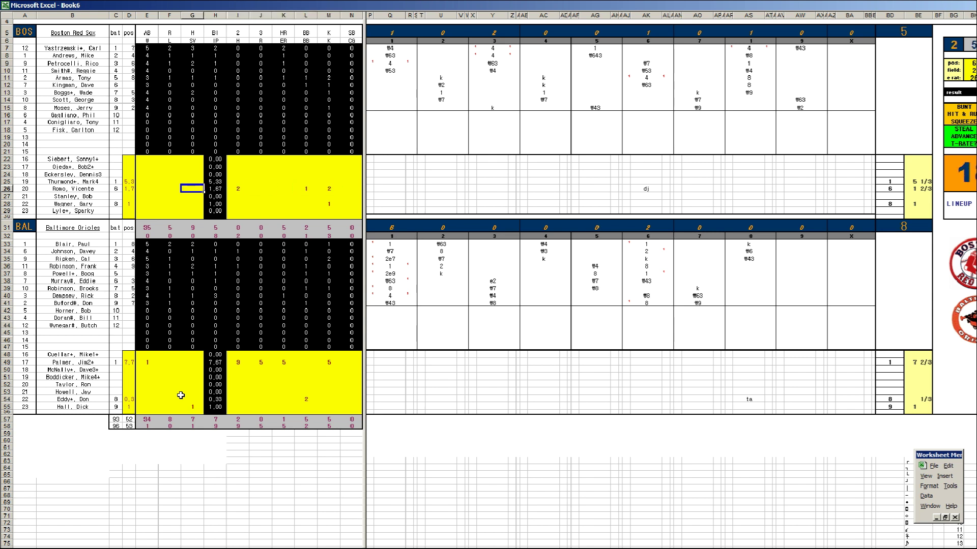
- Fill Boston's row-25 starter pitching line with 1, 5, 8, 2, 4, 2
{"action": "key", "text": "Up"}
{"action": "key", "text": "Tab"}
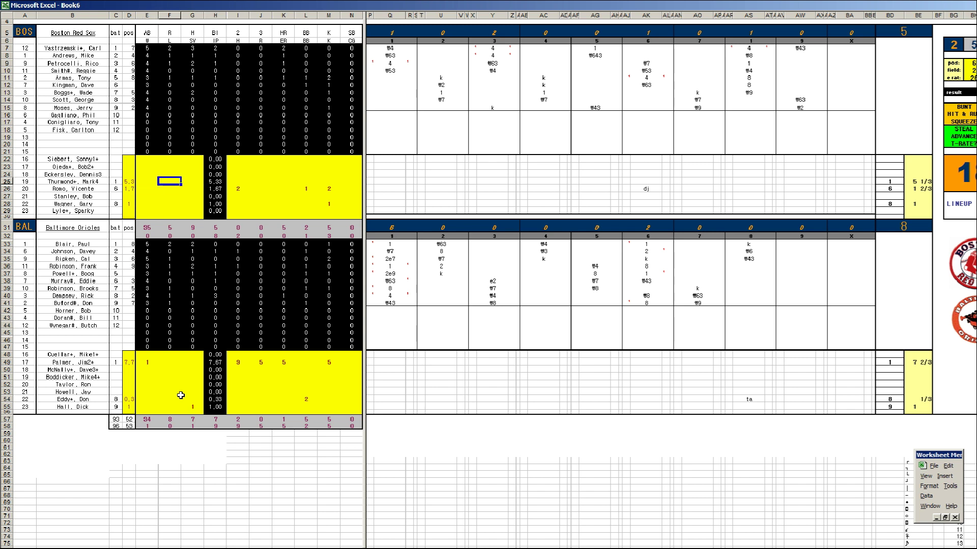
{"action": "type", "text": "1"}
{"action": "key", "text": "Tab"}
{"action": "key", "text": "Tab"}
{"action": "key", "text": "Tab"}
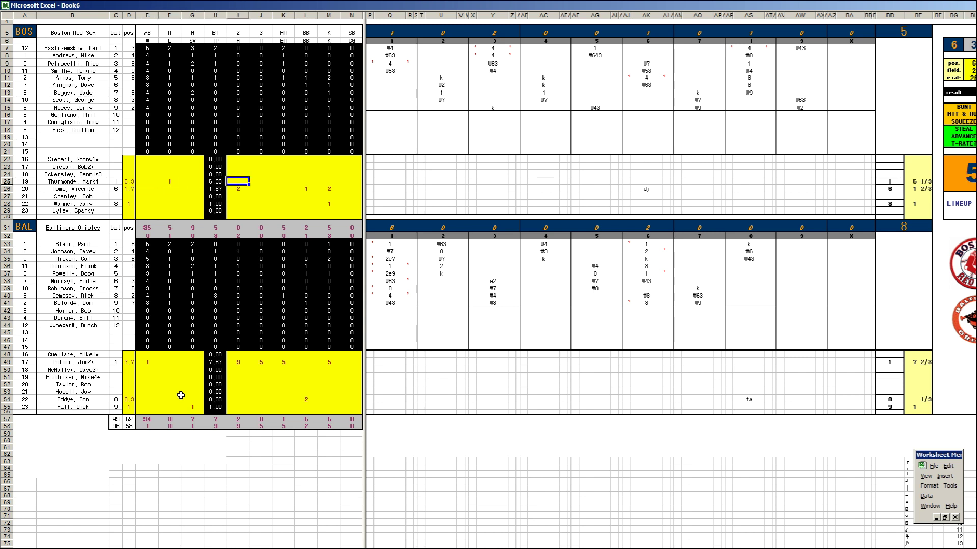
{"action": "type", "text": "5"}
{"action": "key", "text": "Tab"}
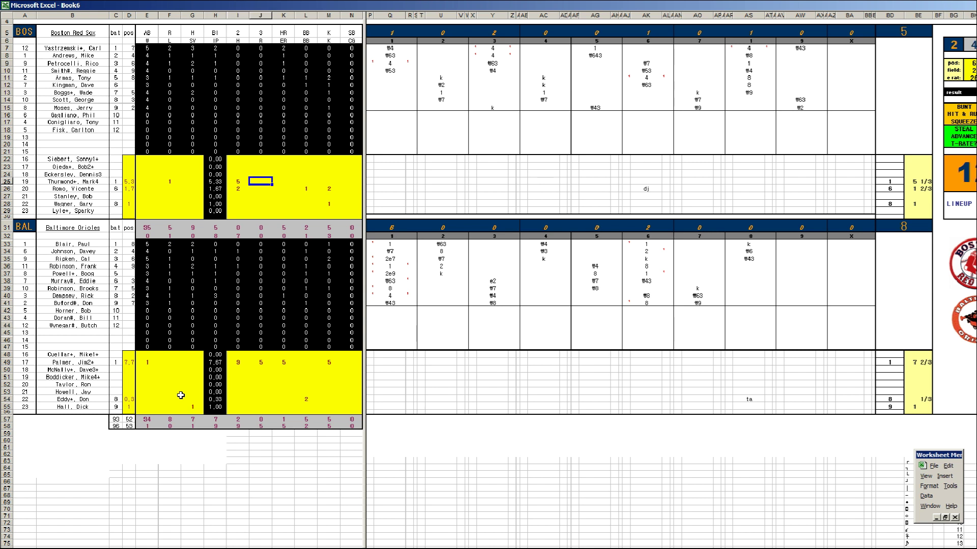
{"action": "type", "text": "8"}
{"action": "key", "text": "Tab"}
{"action": "type", "text": "2"}
{"action": "key", "text": "Tab"}
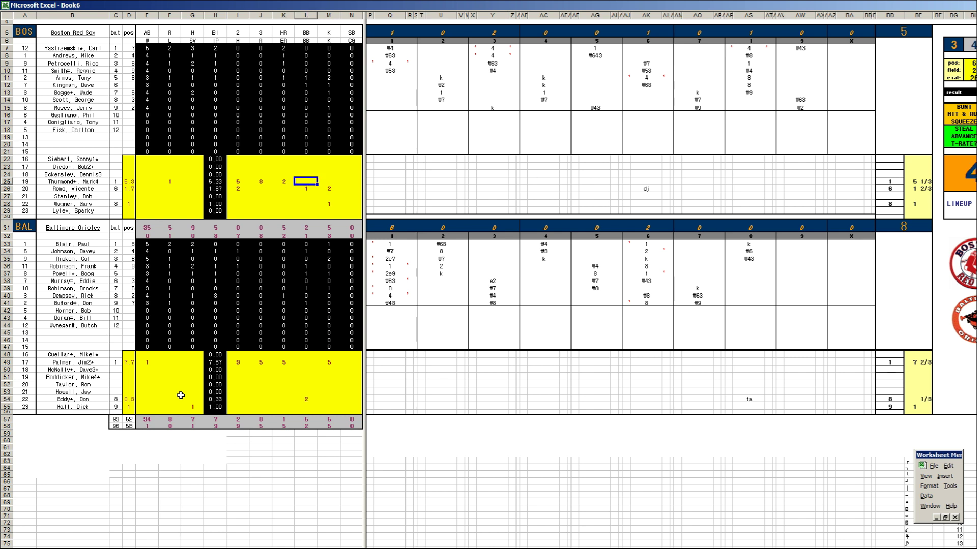
{"action": "type", "text": "4"}
{"action": "key", "text": "Tab"}
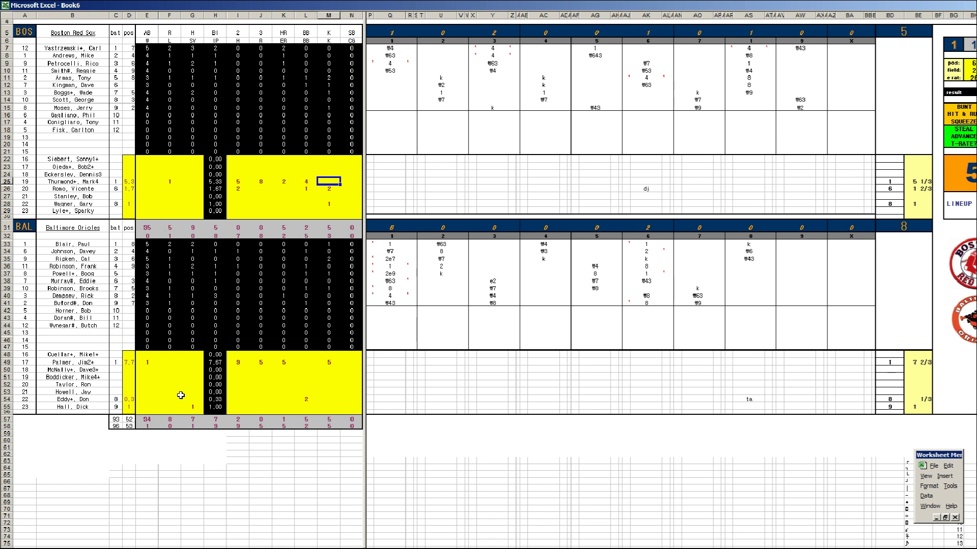
{"action": "type", "text": "2"}
{"action": "key", "text": "Return"}
{"action": "key", "text": "Up"}
{"action": "key", "text": "Up"}
{"action": "key", "text": "Down"}
{"action": "key", "text": "Left"}
{"action": "key", "text": "Left"}
{"action": "key", "text": "Left"}
{"action": "key", "text": "Left"}
{"action": "key", "text": "Left"}
{"action": "key", "text": "Left"}
{"action": "key", "text": "Left"}
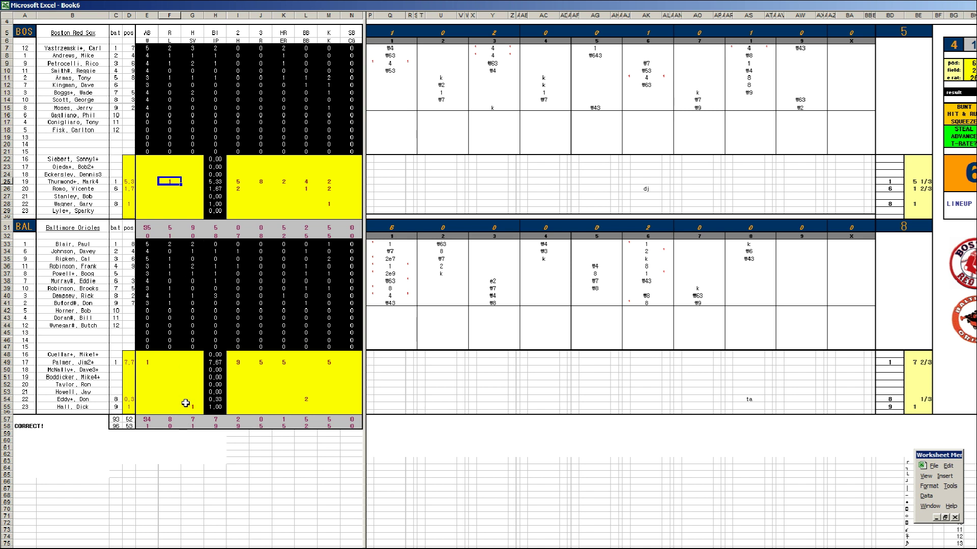
- Save the scoresheet as 45balbos.xls, based on the previous game's 44balbos.xls name
{"action": "key", "text": "ctrl+s"}
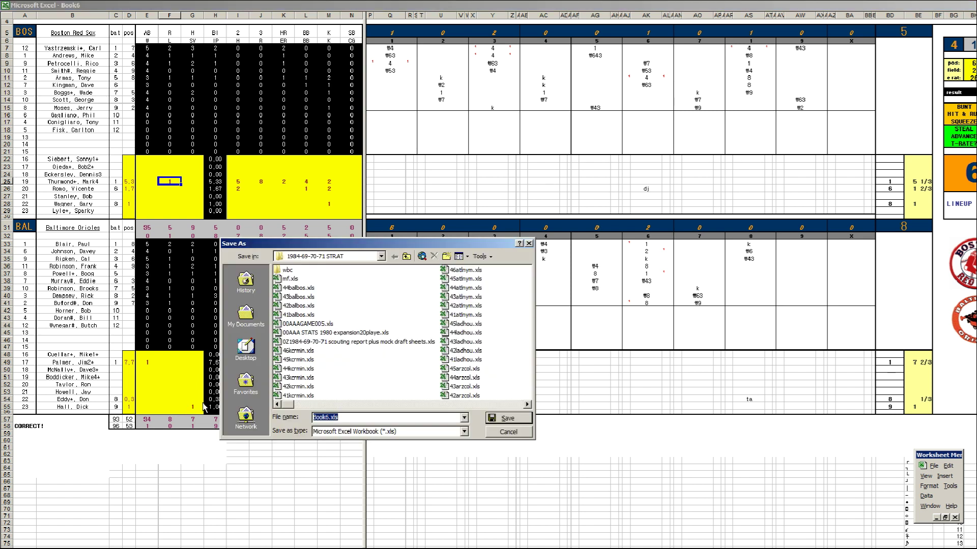
{"action": "left_click", "coordinate": [298, 288]}
{"action": "left_click", "coordinate": [318, 418]}
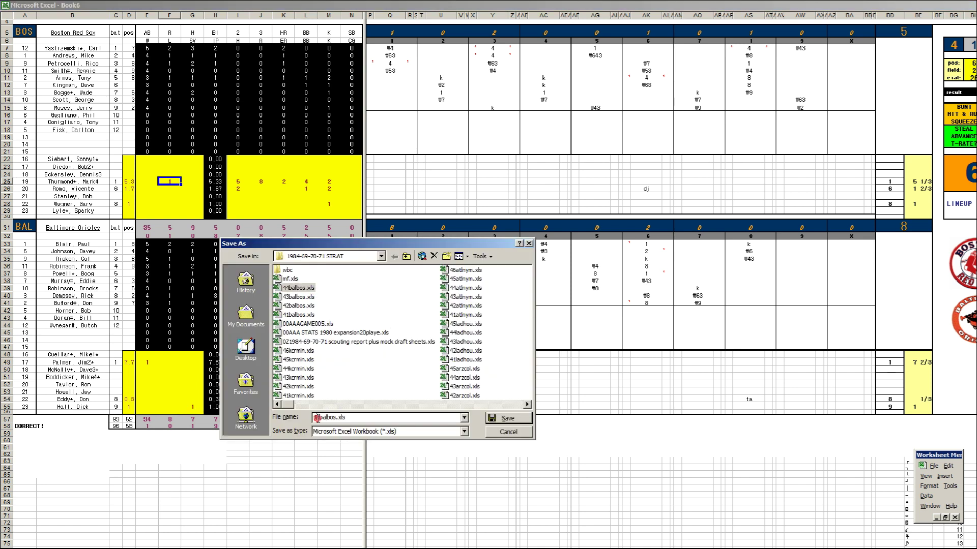
{"action": "key", "text": "BackSpace"}
{"action": "type", "text": "5"}
{"action": "key", "text": "Return"}
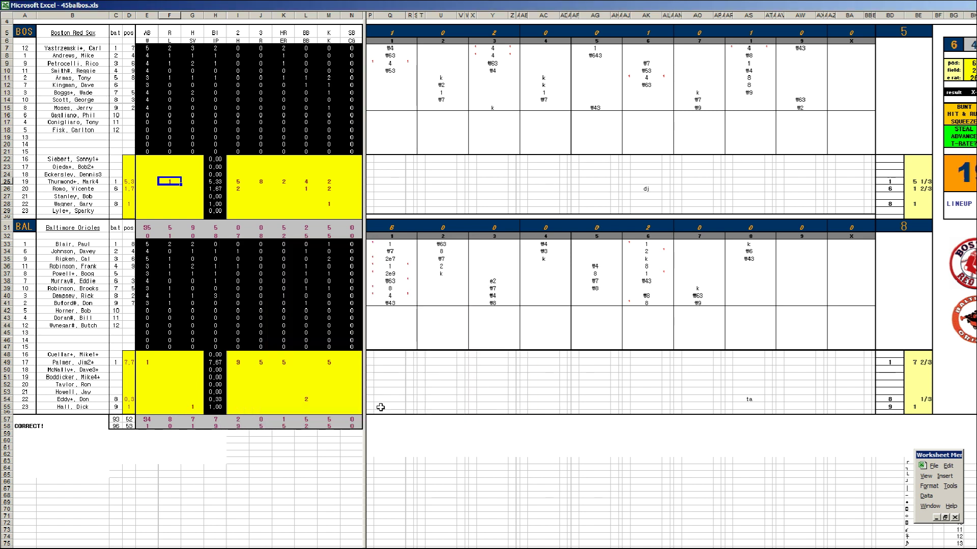
- Save it again as mf.xls, replacing the existing file, and close it keeping the clipboard
{"action": "key", "text": "F12"}
{"action": "type", "text": "mf.xls"}
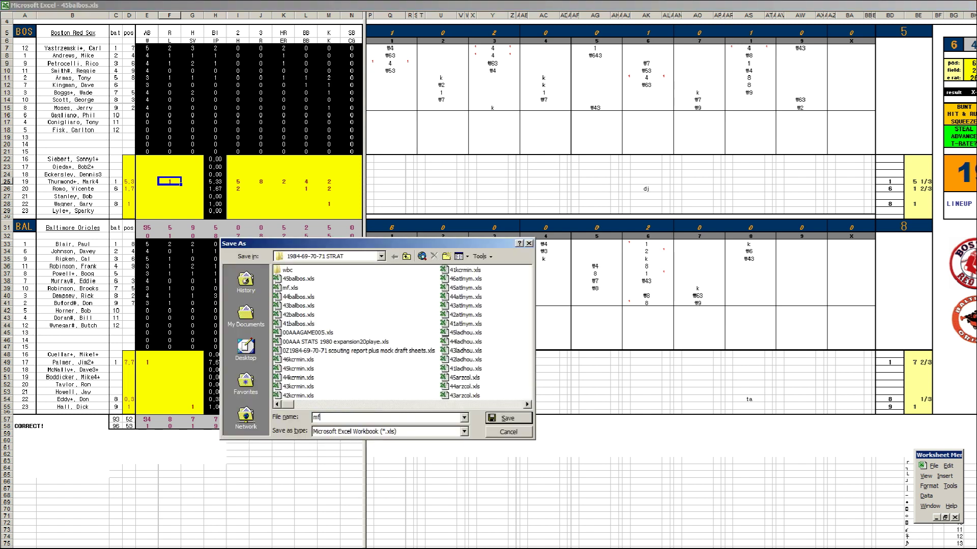
{"action": "key", "text": "Return"}
{"action": "key", "text": "y"}
{"action": "key", "text": "ctrl+w"}
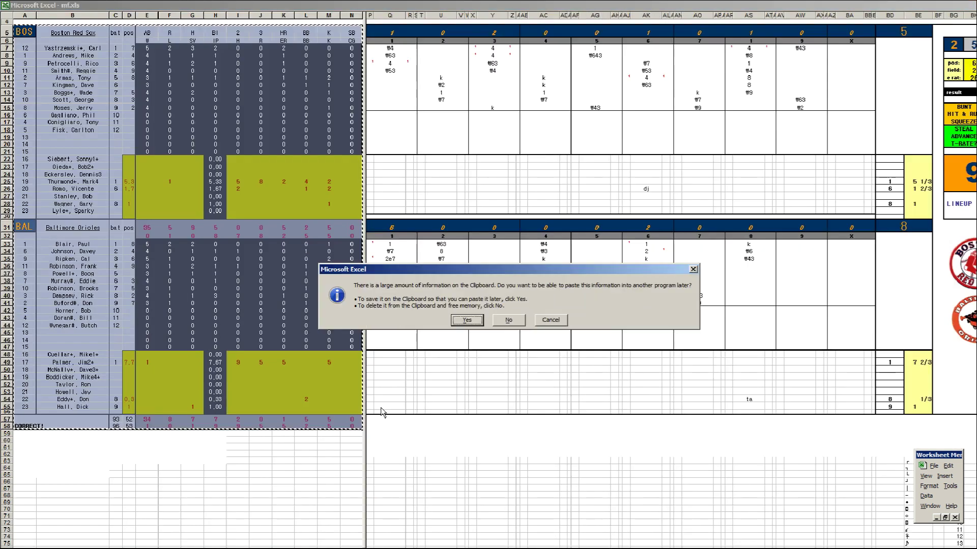
{"action": "key", "text": "Return"}
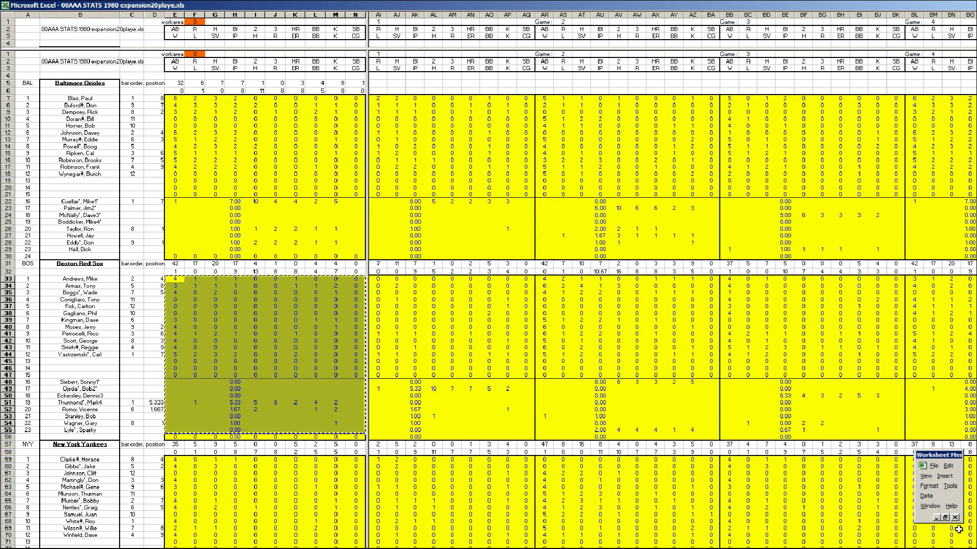
- Paste the Red Sox player stats into the Game 5 columns at BV33
{"action": "scroll", "coordinate": [672, 285], "scroll_direction": "right", "scroll_amount": 10}
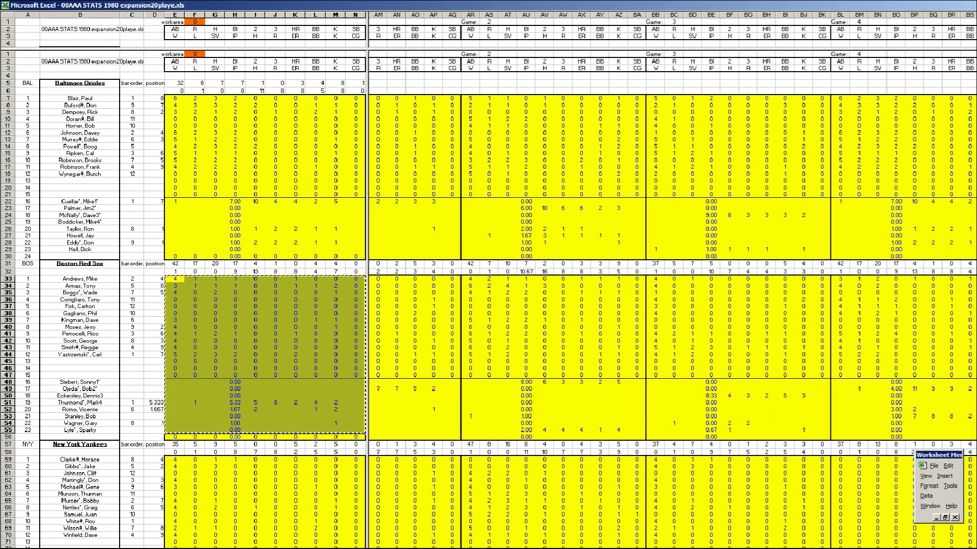
{"action": "scroll", "coordinate": [676, 370], "scroll_direction": "right", "scroll_amount": 5}
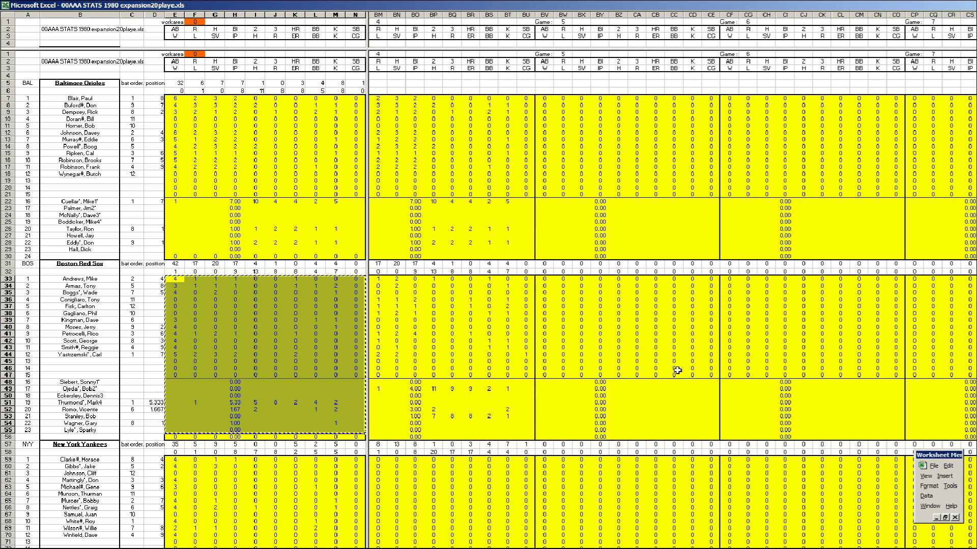
{"action": "right_click", "coordinate": [544, 280]}
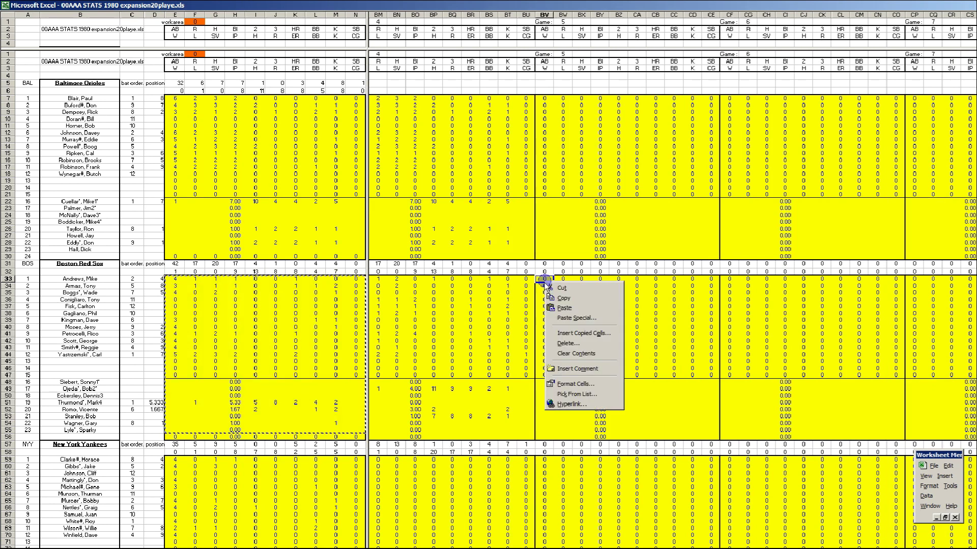
{"action": "left_click", "coordinate": [559, 306]}
- Copy the Orioles stats block and paste it into the Game 5 columns at BV7
{"action": "left_click", "coordinate": [313, 347]}
{"action": "key", "text": "ctrl+r"}
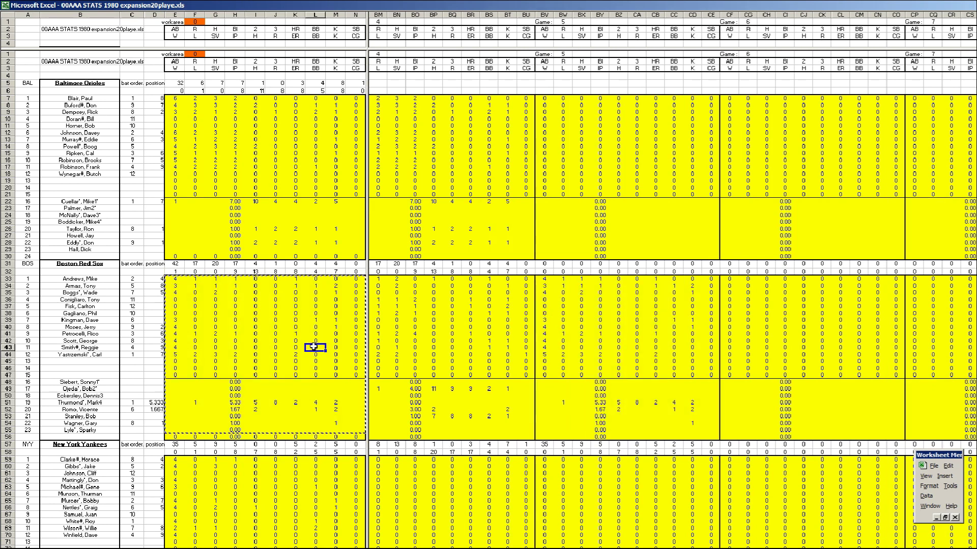
{"action": "right_click", "coordinate": [545, 99]}
{"action": "left_click", "coordinate": [564, 127]}
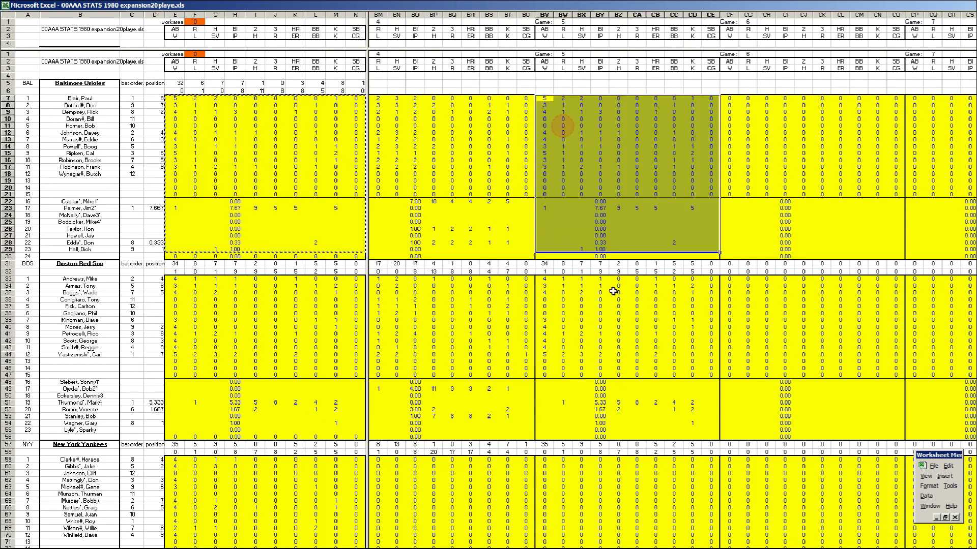
{"action": "left_click", "coordinate": [637, 320]}
{"action": "key", "text": "Right"}
{"action": "key", "text": "Right"}
{"action": "key", "text": "Right"}
{"action": "key", "text": "Right"}
{"action": "key", "text": "Right"}
{"action": "key", "text": "Right"}
{"action": "key", "text": "Right"}
{"action": "key", "text": "Right"}
{"action": "key", "text": "Right"}
{"action": "key", "text": "Right"}
{"action": "key", "text": "Right"}
{"action": "key", "text": "Right"}
{"action": "key", "text": "Right"}
{"action": "key", "text": "Right"}
{"action": "key", "text": "Right"}
{"action": "key", "text": "Right"}
{"action": "key", "text": "Right"}
{"action": "key", "text": "Right"}
{"action": "key", "text": "Right"}
{"action": "key", "text": "Right"}
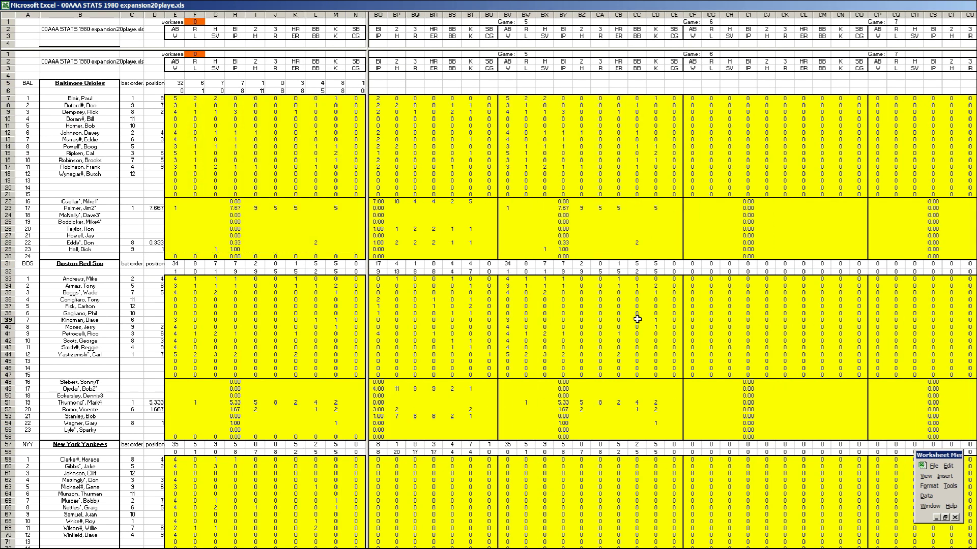
- Reach the TOTAL and STREAK columns and check the Red Sox totals and Orioles ERA figures
{"action": "key", "text": "Right"}
{"action": "key", "text": "Right"}
{"action": "key", "text": "Right"}
{"action": "key", "text": "Right"}
{"action": "key", "text": "Right"}
{"action": "key", "text": "Right"}
{"action": "key", "text": "Right"}
{"action": "key", "text": "Right"}
{"action": "key", "text": "Right"}
{"action": "key", "text": "Right"}
{"action": "key", "text": "Right"}
{"action": "key", "text": "Right"}
{"action": "key", "text": "Right"}
{"action": "key", "text": "Right"}
{"action": "key", "text": "Right"}
{"action": "key", "text": "Right"}
{"action": "key", "text": "Right"}
{"action": "key", "text": "Right"}
{"action": "key", "text": "Right"}
{"action": "key", "text": "Right"}
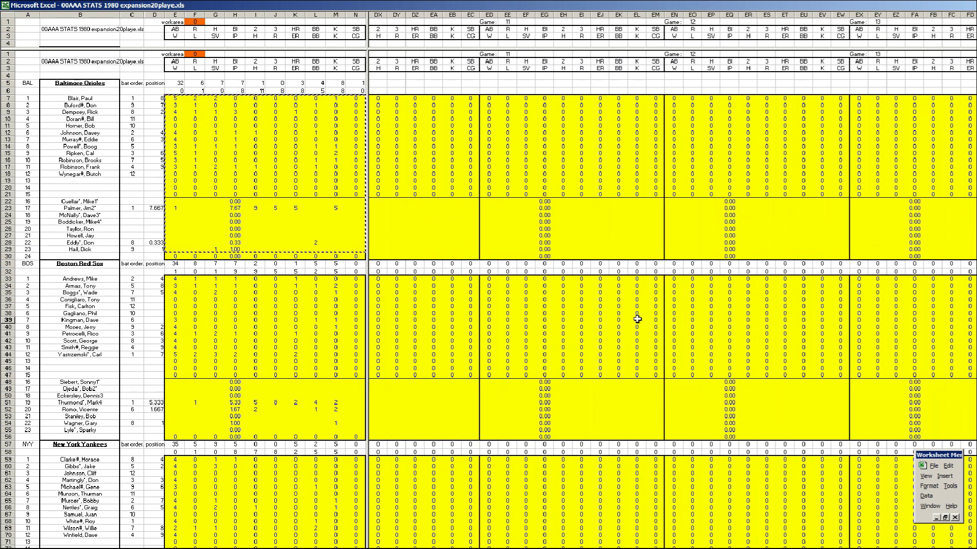
{"action": "key", "text": "Right"}
{"action": "key", "text": "Right"}
{"action": "key", "text": "Right"}
{"action": "key", "text": "Right"}
{"action": "key", "text": "Right"}
{"action": "key", "text": "Right"}
{"action": "key", "text": "Right"}
{"action": "key", "text": "Right"}
{"action": "key", "text": "Right"}
{"action": "key", "text": "Right"}
{"action": "key", "text": "Right"}
{"action": "key", "text": "Right"}
{"action": "key", "text": "Right"}
{"action": "key", "text": "Right"}
{"action": "key", "text": "Right"}
{"action": "key", "text": "Right"}
{"action": "key", "text": "Right"}
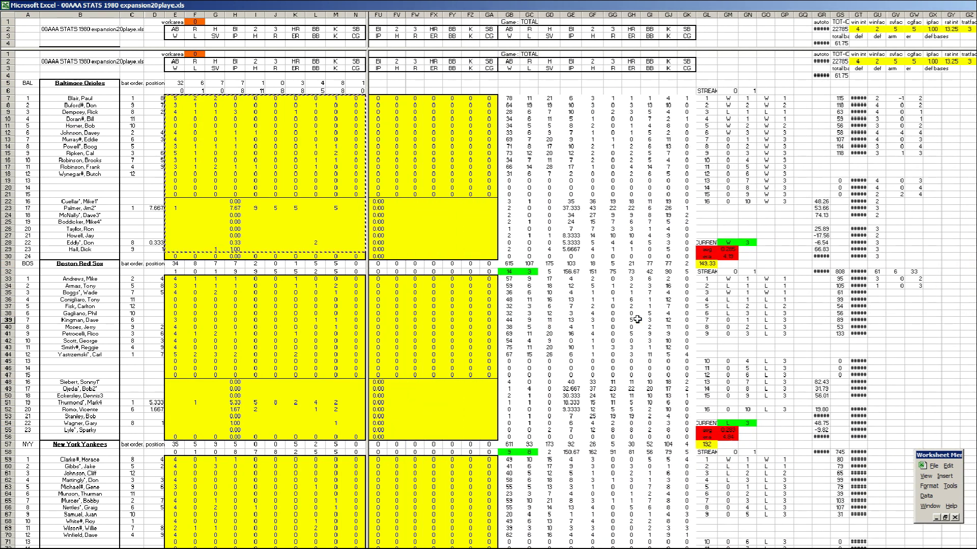
{"action": "left_click", "coordinate": [509, 274]}
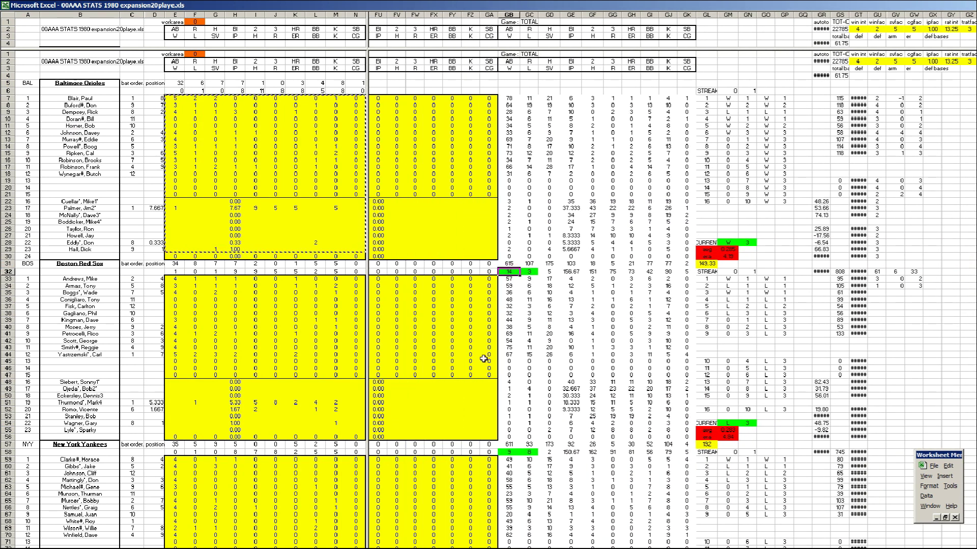
{"action": "key", "text": "Right"}
{"action": "key", "text": "Up"}
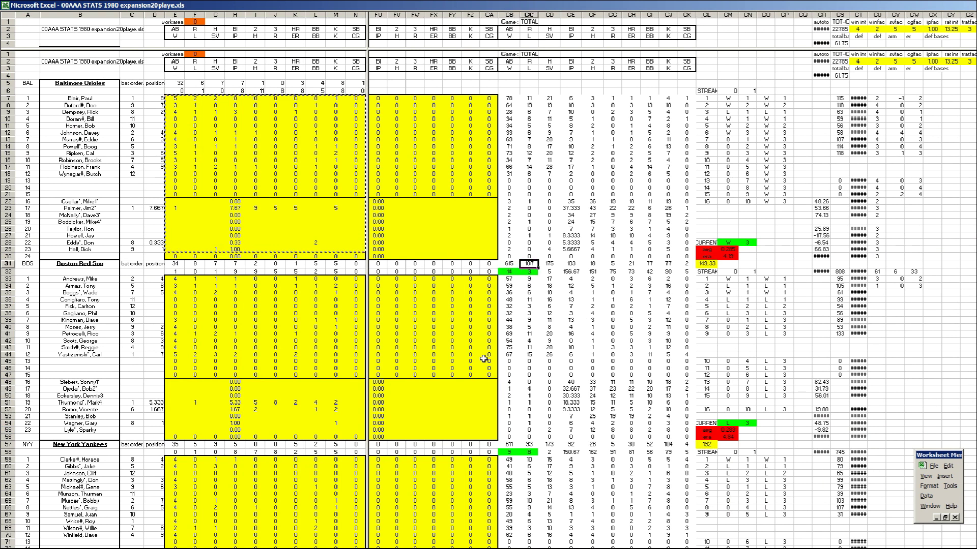
{"action": "key", "text": "Right"}
{"action": "key", "text": "Right"}
{"action": "key", "text": "Right"}
{"action": "key", "text": "Right"}
{"action": "key", "text": "Right"}
{"action": "key", "text": "Right"}
{"action": "key", "text": "Right"}
{"action": "key", "text": "Right"}
{"action": "key", "text": "Right"}
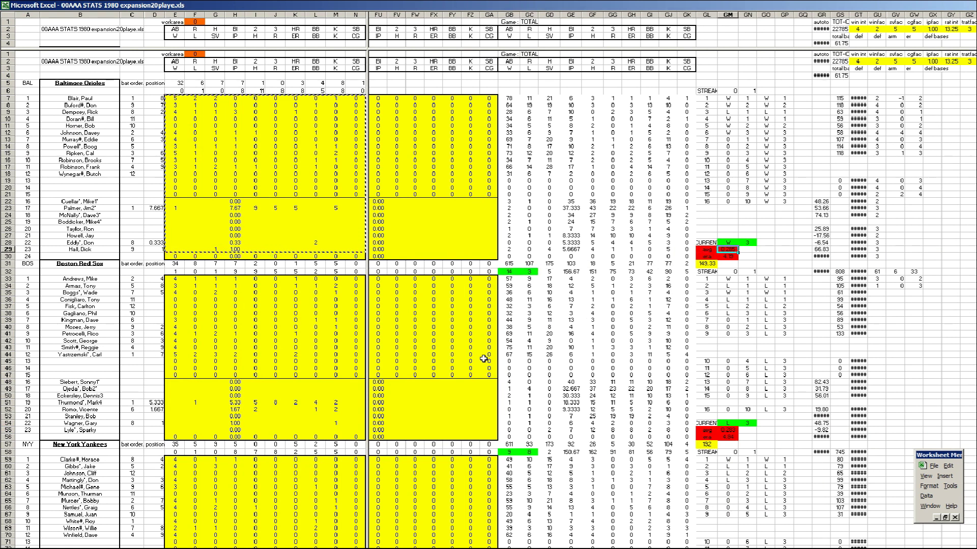
{"action": "key", "text": "Down"}
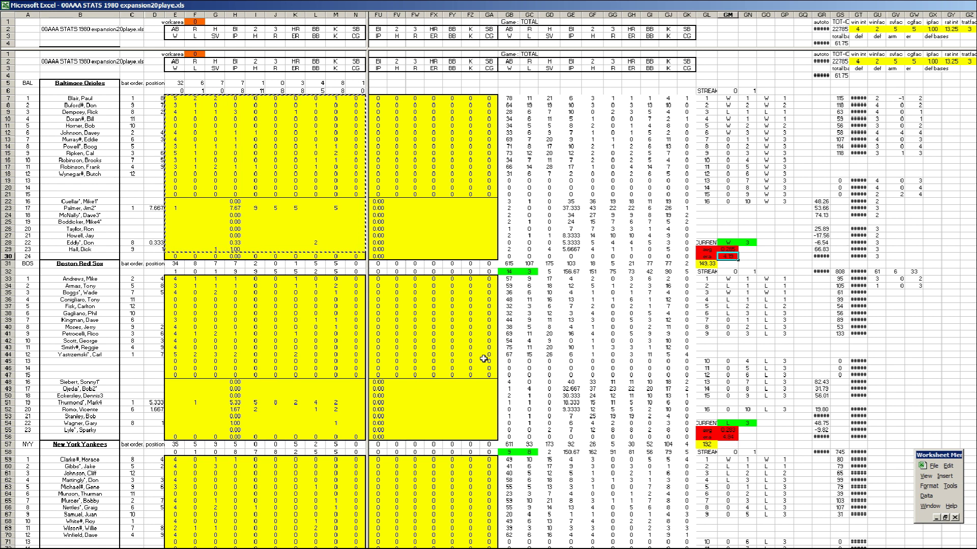
{"action": "key", "text": "Left"}
{"action": "key", "text": "Left"}
{"action": "key", "text": "Left"}
{"action": "key", "text": "Left"}
{"action": "key", "text": "Left"}
{"action": "key", "text": "Left"}
{"action": "key", "text": "Left"}
{"action": "key", "text": "Left"}
{"action": "key", "text": "Left"}
{"action": "key", "text": "Left"}
{"action": "key", "text": "Left"}
{"action": "key", "text": "Down"}
{"action": "key", "text": "Down"}
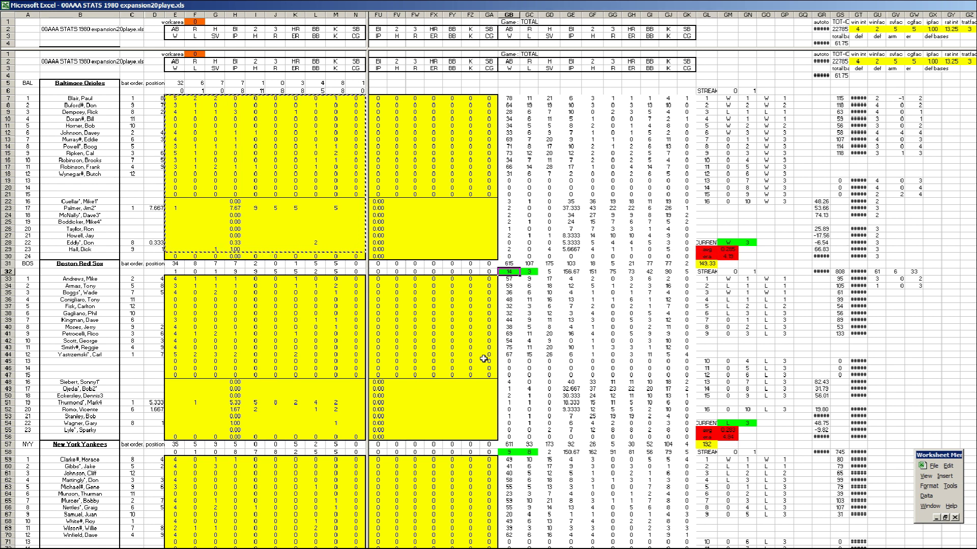
- Check the Yankees total row and the Red Sox 4.84 ERA, then return to the Orioles pitcher rows
{"action": "key", "text": "Down"}
{"action": "key", "text": "Down"}
{"action": "key", "text": "Down"}
{"action": "key", "text": "Down"}
{"action": "key", "text": "Down"}
{"action": "key", "text": "Down"}
{"action": "key", "text": "Down"}
{"action": "key", "text": "Down"}
{"action": "key", "text": "Down"}
{"action": "key", "text": "Down"}
{"action": "key", "text": "Down"}
{"action": "key", "text": "Down"}
{"action": "key", "text": "Down"}
{"action": "key", "text": "Down"}
{"action": "key", "text": "Down"}
{"action": "key", "text": "Down"}
{"action": "key", "text": "Down"}
{"action": "key", "text": "Down"}
{"action": "key", "text": "Down"}
{"action": "key", "text": "Down"}
{"action": "key", "text": "Up"}
{"action": "key", "text": "Down"}
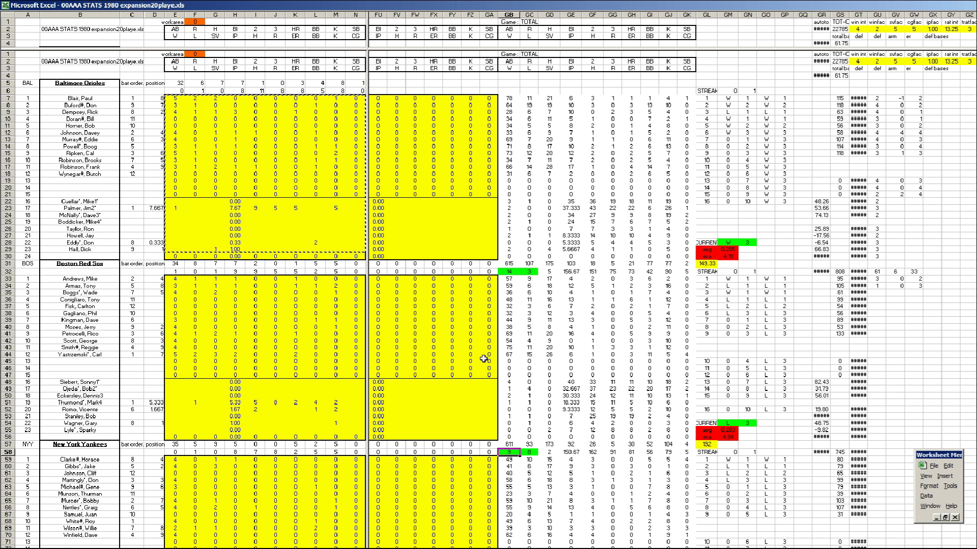
{"action": "key", "text": "Right"}
{"action": "key", "text": "Right"}
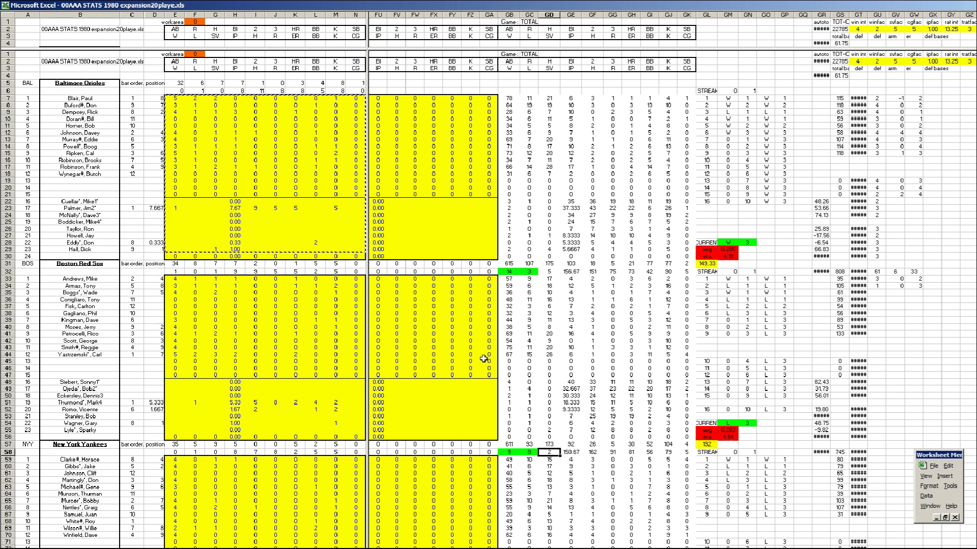
{"action": "key", "text": "Right"}
{"action": "key", "text": "Right"}
{"action": "key", "text": "Right"}
{"action": "key", "text": "Right"}
{"action": "key", "text": "Right"}
{"action": "key", "text": "Right"}
{"action": "key", "text": "Right"}
{"action": "key", "text": "Right"}
{"action": "key", "text": "Right"}
{"action": "key", "text": "Up"}
{"action": "key", "text": "Up"}
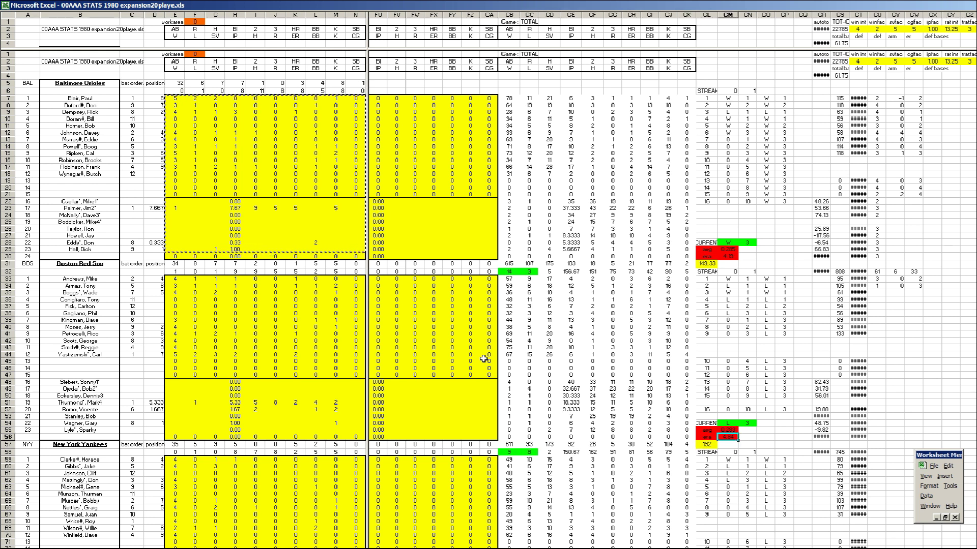
{"action": "key", "text": "Left"}
{"action": "key", "text": "Left"}
{"action": "key", "text": "Left"}
{"action": "key", "text": "Left"}
{"action": "key", "text": "Left"}
{"action": "key", "text": "Left"}
{"action": "key", "text": "Left"}
{"action": "key", "text": "Left"}
{"action": "key", "text": "Left"}
{"action": "key", "text": "Left"}
{"action": "key", "text": "Left"}
{"action": "key", "text": "Down"}
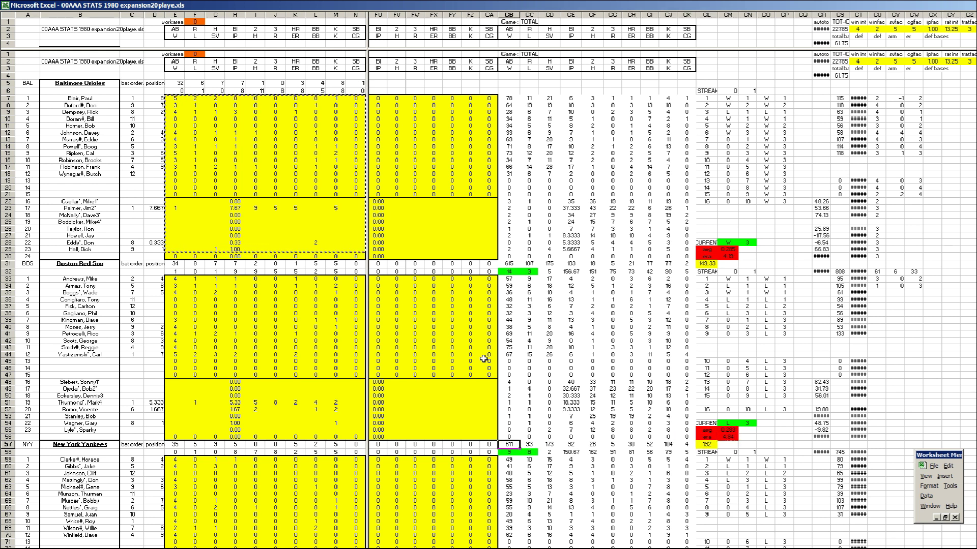
{"action": "key", "text": "Down"}
{"action": "key", "text": "Down"}
{"action": "key", "text": "Down"}
{"action": "key", "text": "Down"}
{"action": "key", "text": "Down"}
{"action": "key", "text": "Down"}
{"action": "key", "text": "Down"}
{"action": "key", "text": "Down"}
{"action": "key", "text": "Down"}
{"action": "key", "text": "Down"}
{"action": "key", "text": "Down"}
{"action": "key", "text": "Down"}
{"action": "key", "text": "Down"}
{"action": "key", "text": "Down"}
{"action": "key", "text": "Down"}
{"action": "key", "text": "Down"}
{"action": "key", "text": "Down"}
{"action": "key", "text": "Down"}
{"action": "key", "text": "Down"}
{"action": "key", "text": "Down"}
{"action": "key", "text": "Down"}
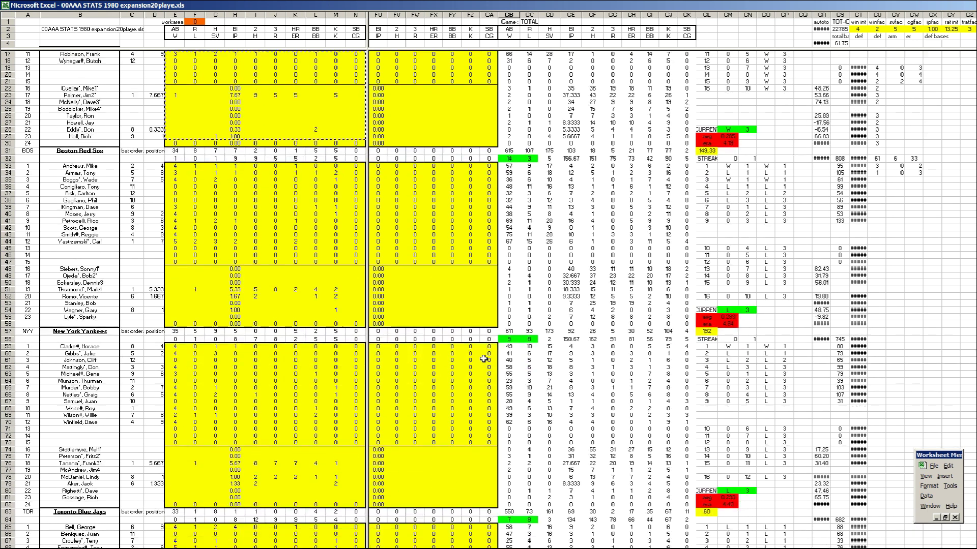
{"action": "key", "text": "Up"}
{"action": "key", "text": "Up"}
{"action": "key", "text": "Up"}
{"action": "key", "text": "Up"}
{"action": "key", "text": "Up"}
{"action": "key", "text": "Up"}
{"action": "key", "text": "Up"}
{"action": "key", "text": "Up"}
{"action": "key", "text": "Up"}
{"action": "key", "text": "Up"}
{"action": "key", "text": "Up"}
{"action": "key", "text": "Up"}
{"action": "key", "text": "Up"}
{"action": "key", "text": "Up"}
{"action": "key", "text": "Up"}
{"action": "key", "text": "Up"}
{"action": "key", "text": "Up"}
{"action": "key", "text": "Up"}
{"action": "key", "text": "Up"}
{"action": "key", "text": "Up"}
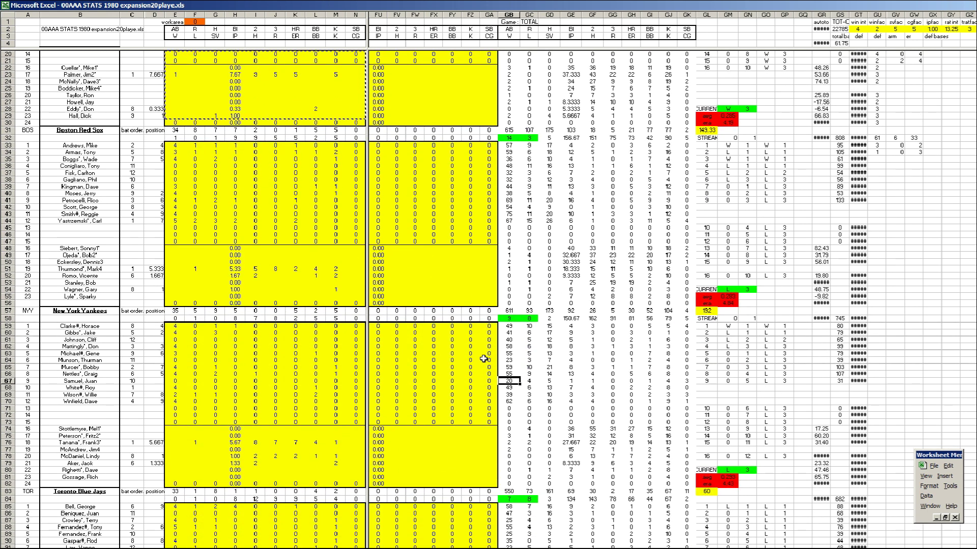
{"action": "key", "text": "Up"}
{"action": "key", "text": "Up"}
{"action": "key", "text": "Up"}
{"action": "key", "text": "Up"}
{"action": "key", "text": "Up"}
{"action": "key", "text": "Up"}
{"action": "key", "text": "Up"}
{"action": "key", "text": "Up"}
{"action": "key", "text": "Up"}
{"action": "key", "text": "Up"}
{"action": "key", "text": "Up"}
{"action": "key", "text": "Up"}
{"action": "key", "text": "Up"}
{"action": "key", "text": "Up"}
{"action": "key", "text": "Up"}
{"action": "key", "text": "Up"}
{"action": "key", "text": "Up"}
{"action": "key", "text": "Up"}
{"action": "key", "text": "Up"}
{"action": "key", "text": "Up"}
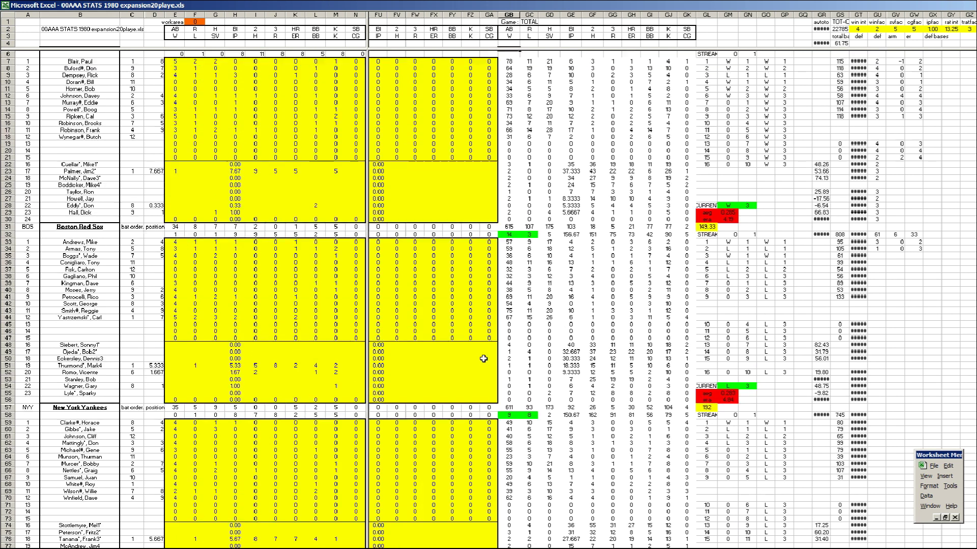
{"action": "key", "text": "Down"}
{"action": "key", "text": "Down"}
{"action": "key", "text": "Down"}
{"action": "key", "text": "Down"}
{"action": "key", "text": "Down"}
{"action": "key", "text": "Down"}
{"action": "key", "text": "Down"}
{"action": "key", "text": "Down"}
{"action": "key", "text": "Down"}
{"action": "key", "text": "Down"}
{"action": "key", "text": "Down"}
{"action": "key", "text": "Down"}
{"action": "key", "text": "Left"}
{"action": "key", "text": "Left"}
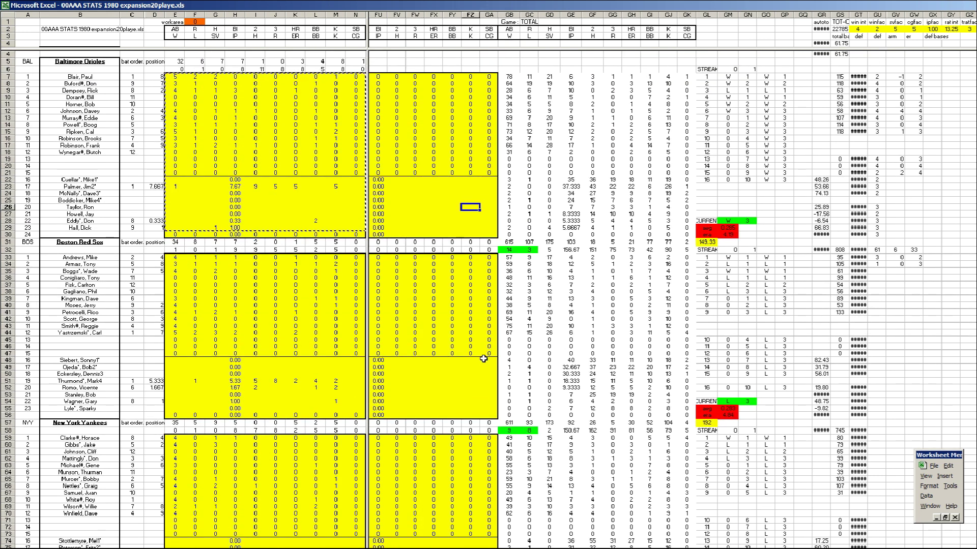